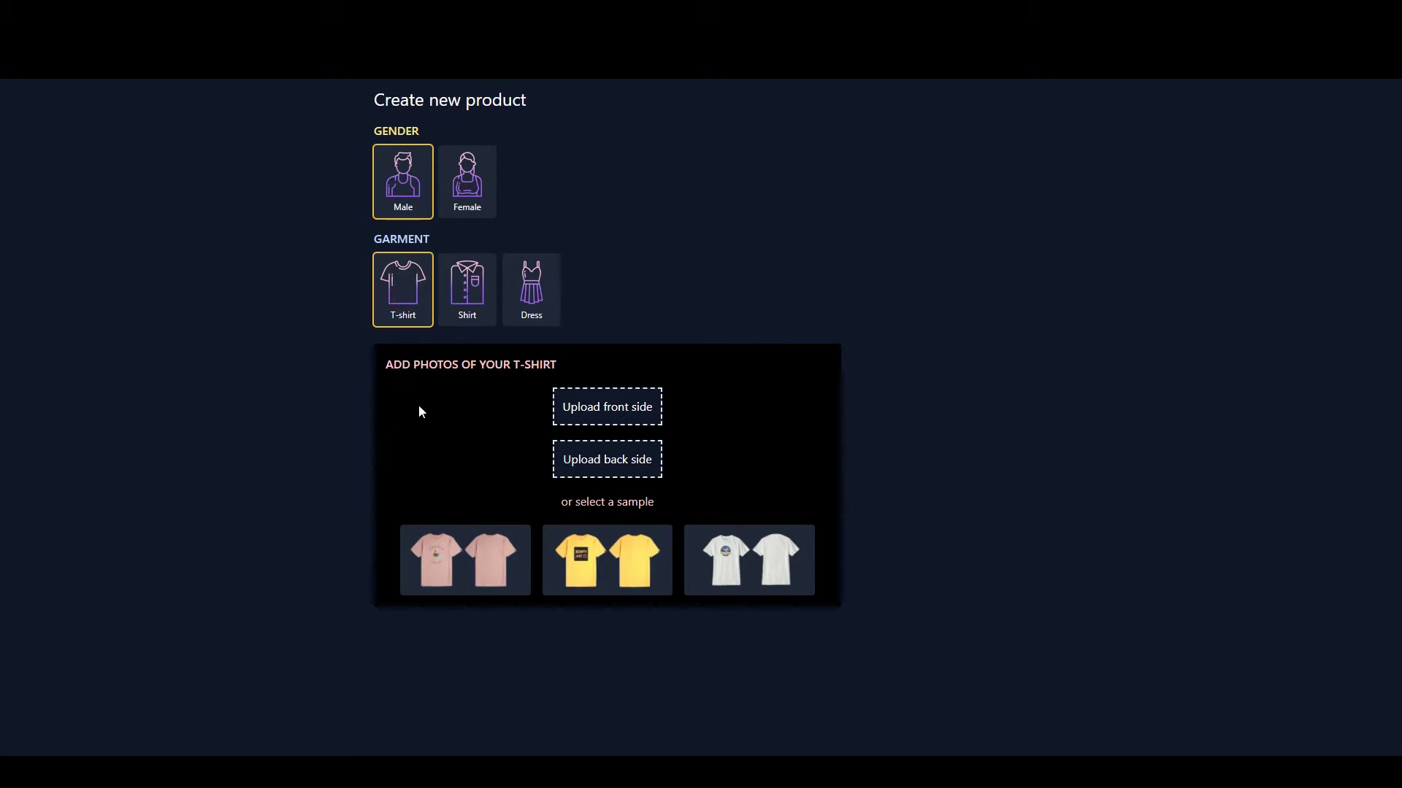
pyautogui.moveTo(388, 367); pyautogui.dragTo(603, 355)
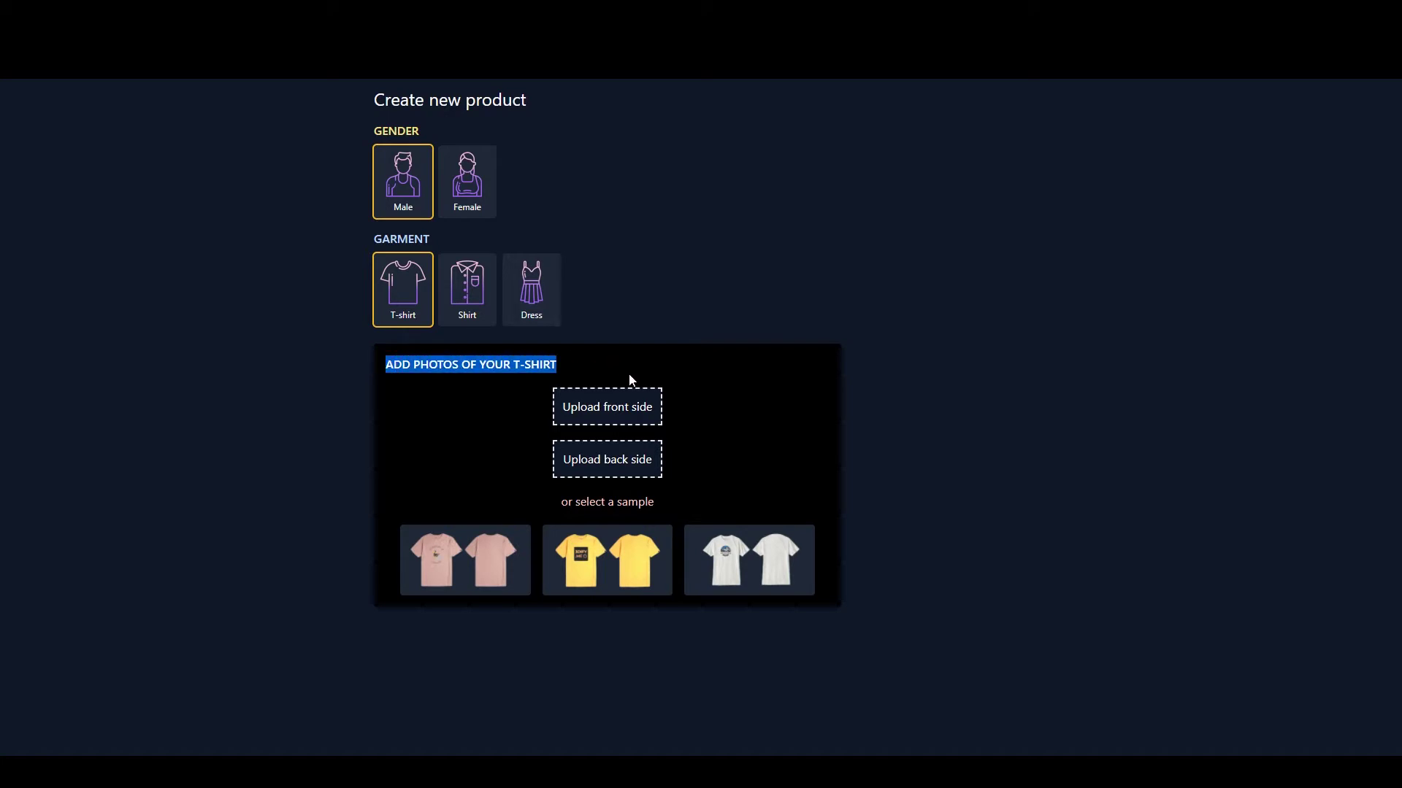
pyautogui.click(629, 378)
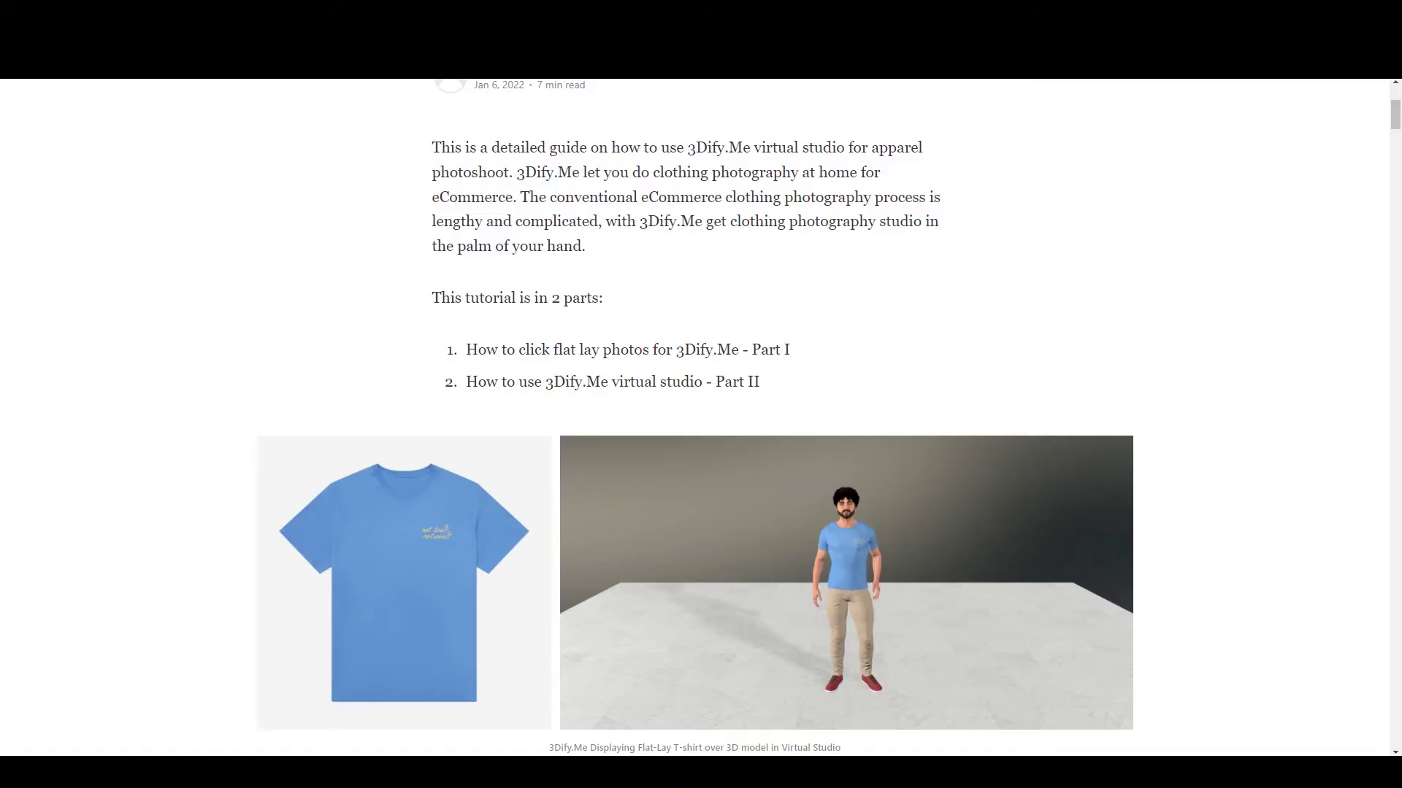
pyautogui.scroll(-3, 482, 639)
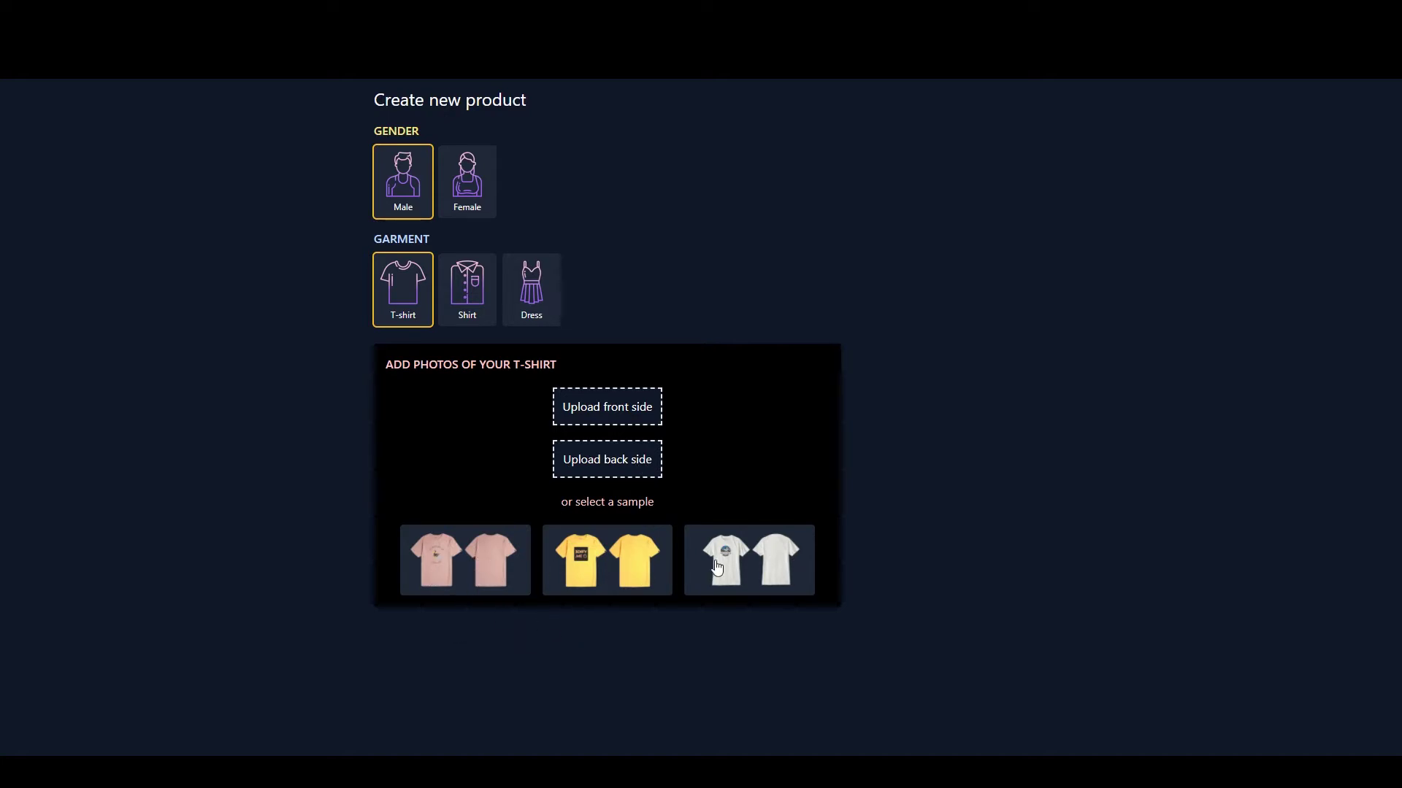
# - Try out the sample T-shirts for the product, ending with the white one selected
pyautogui.click(629, 566)
pyautogui.click(757, 562)
pyautogui.click(494, 580)
pyautogui.click(659, 582)
pyautogui.click(756, 571)
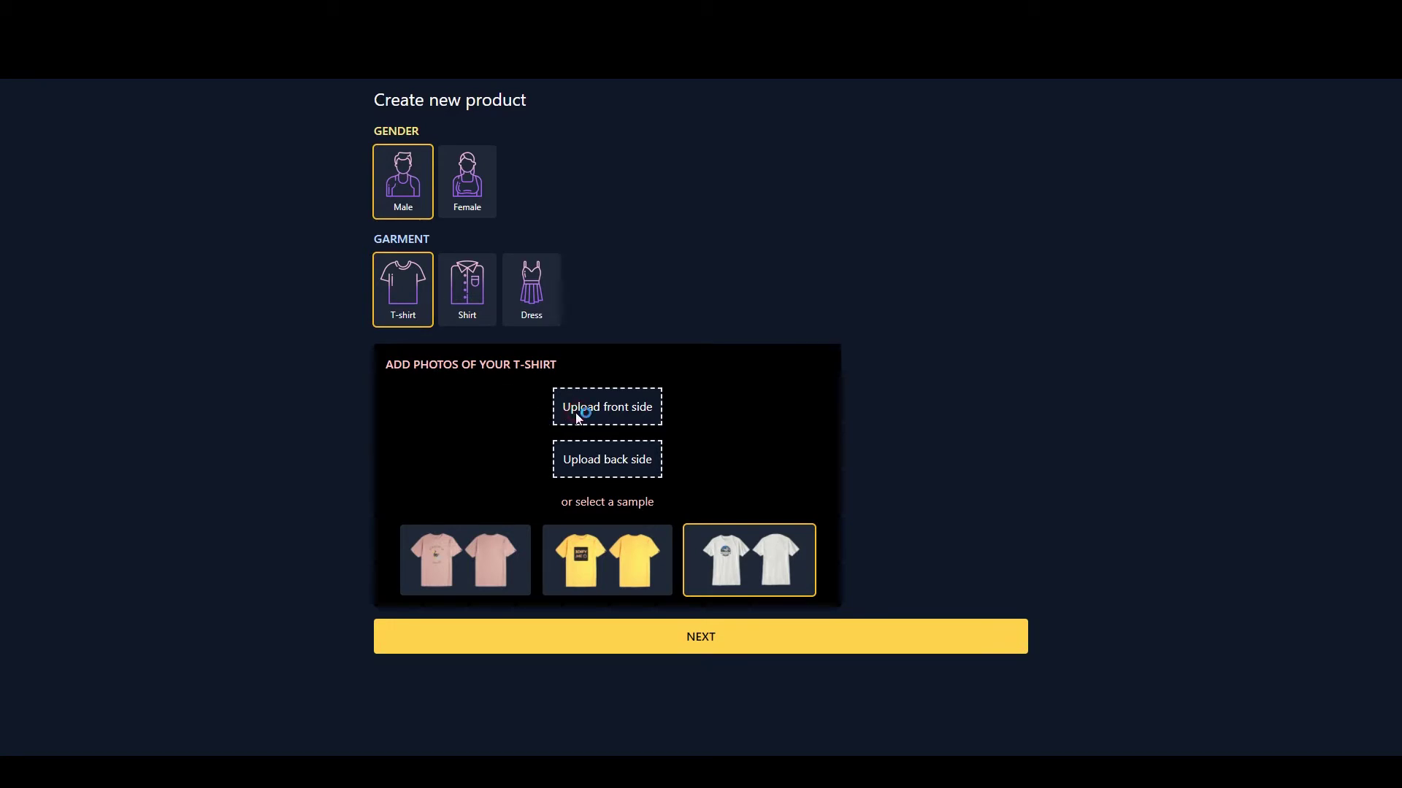
# - Upload Front.jpg from the Visit 3Dify.Me folder as the T-shirt's front side photo
pyautogui.moveTo(905, 81); pyautogui.dragTo(466, 210)
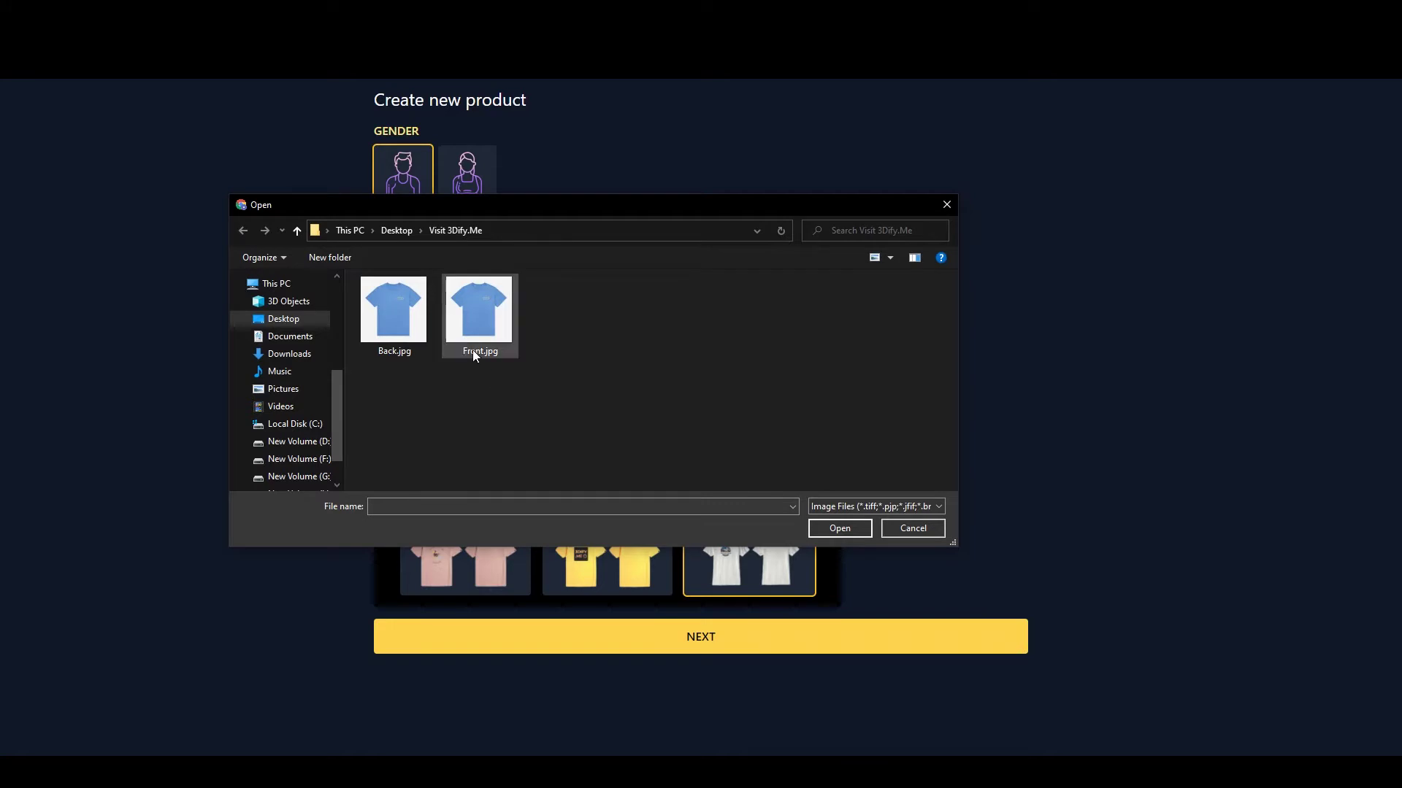
pyautogui.click(469, 323)
pyautogui.click(839, 529)
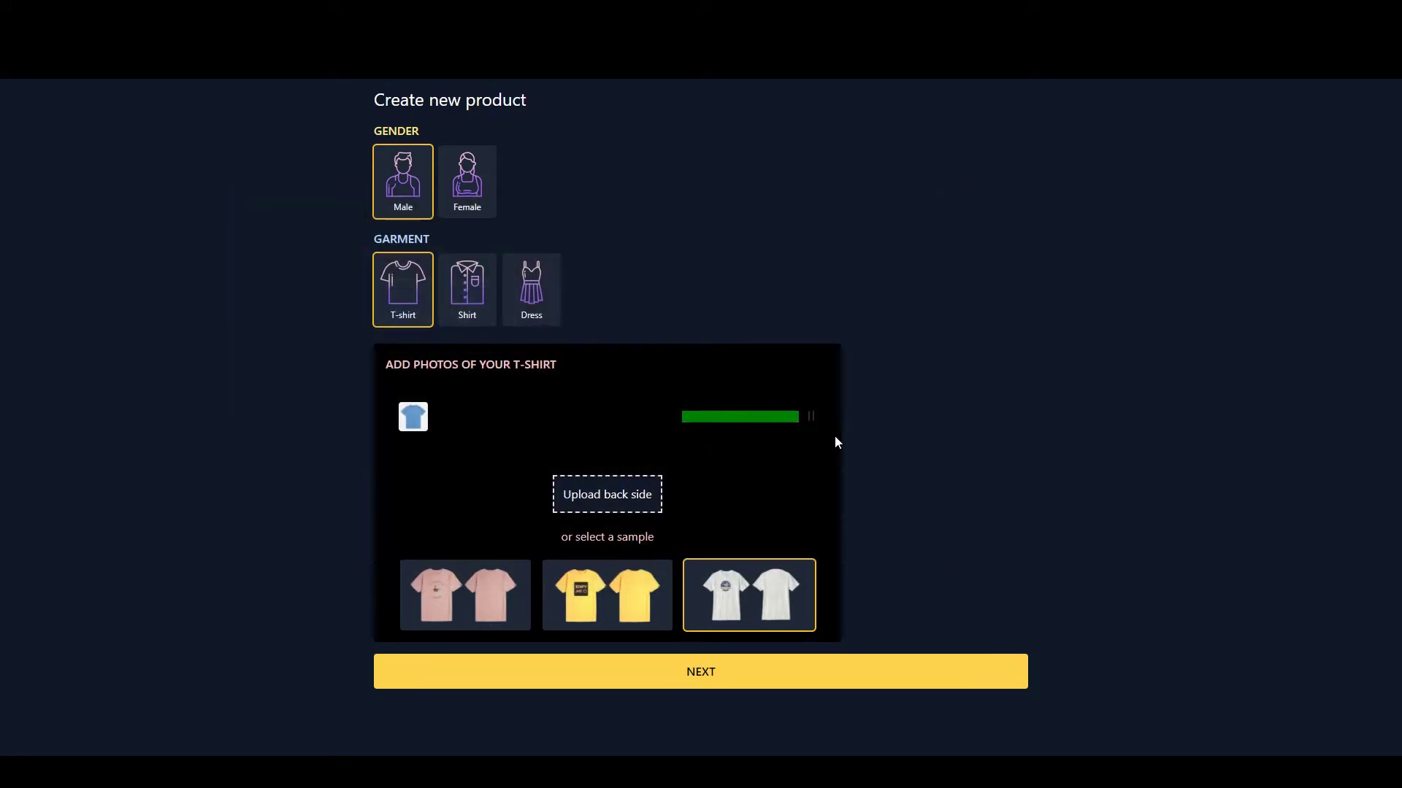
# - Upload Back.jpg as the T-shirt's back side photo and proceed to the virtual studio
pyautogui.click(617, 503)
pyautogui.moveTo(540, 203); pyautogui.dragTo(556, 59)
pyautogui.click(402, 154)
pyautogui.moveTo(402, 154); pyautogui.dragTo(588, 494)
pyautogui.press('Escape')
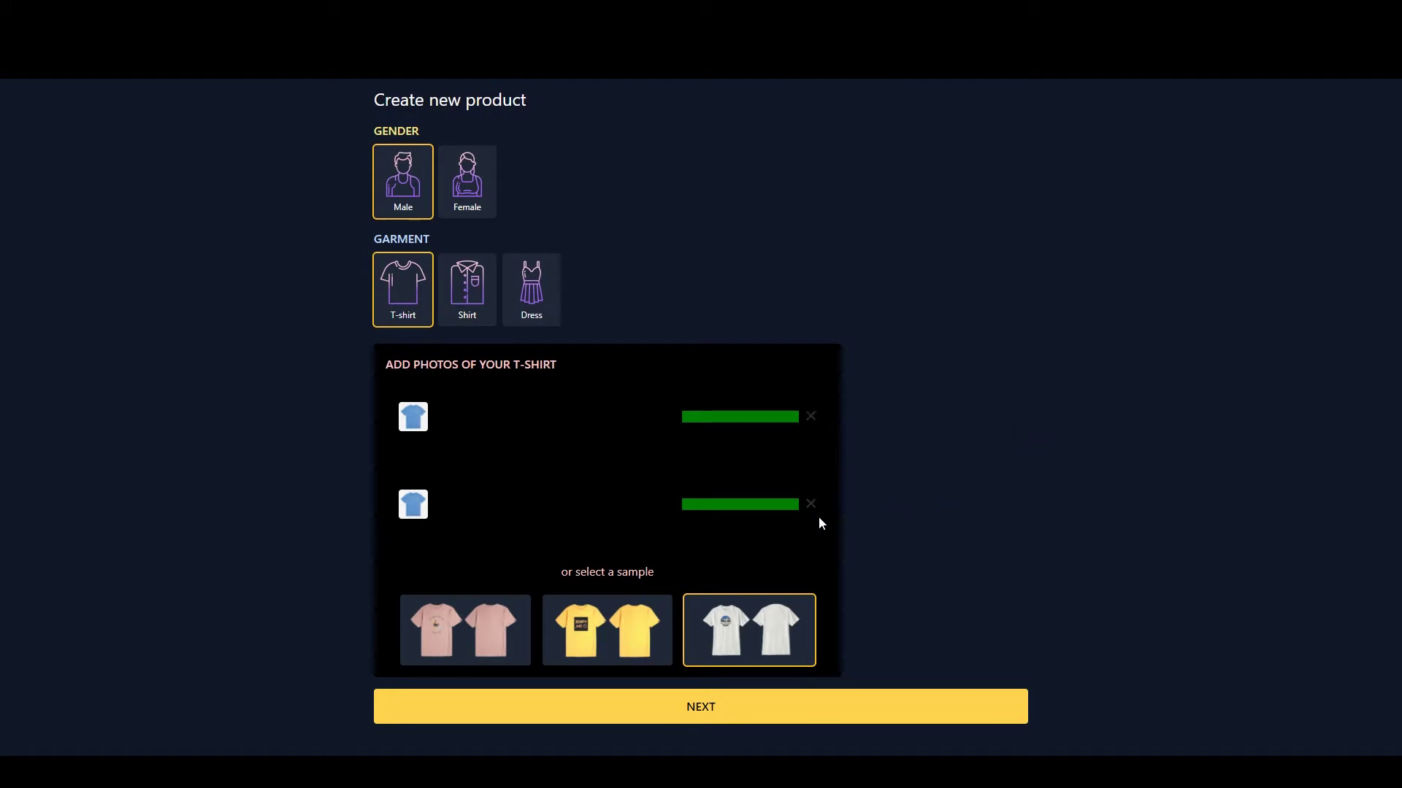
pyautogui.click(672, 707)
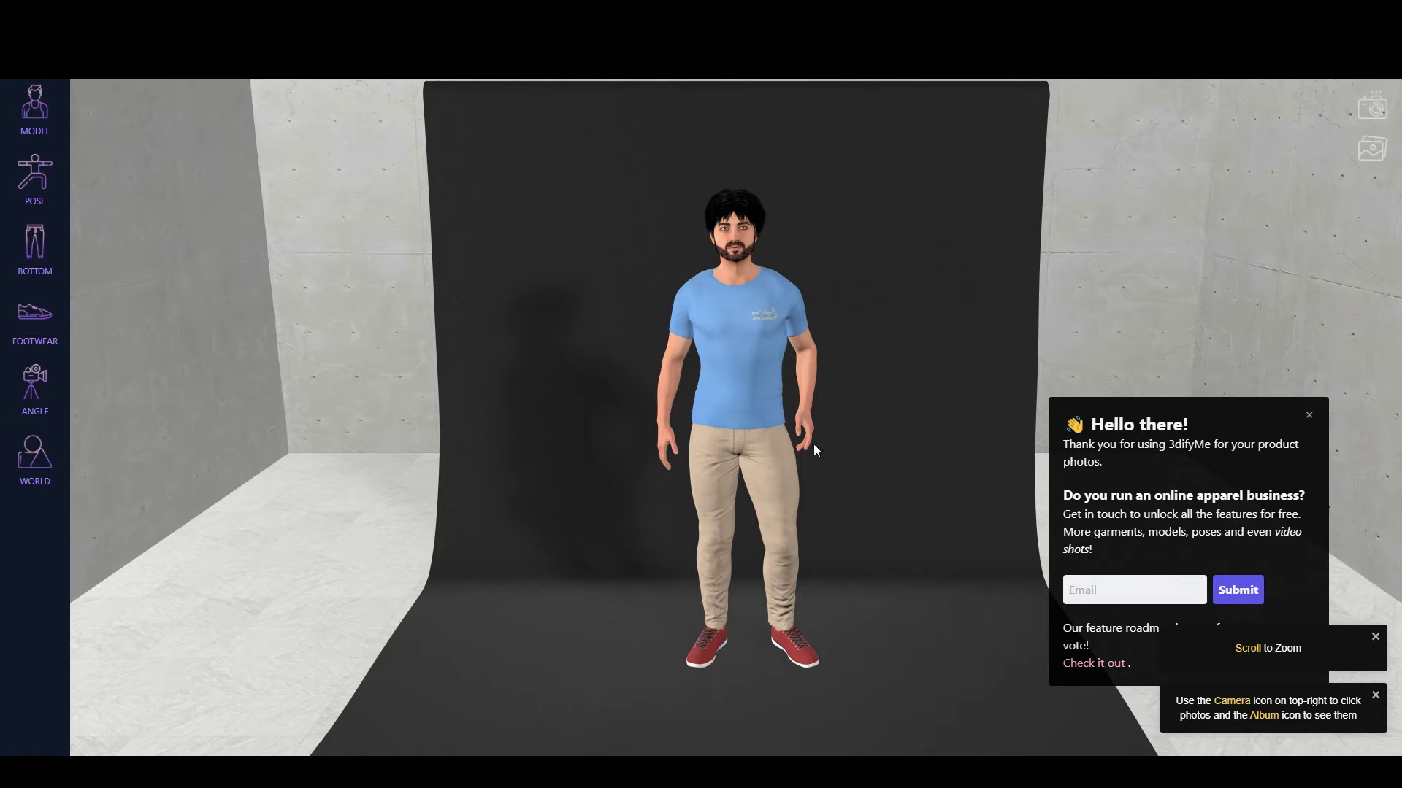
# - Dismiss the welcome message and the usage hints covering the virtual studio
pyautogui.scroll(-8, 826, 441)
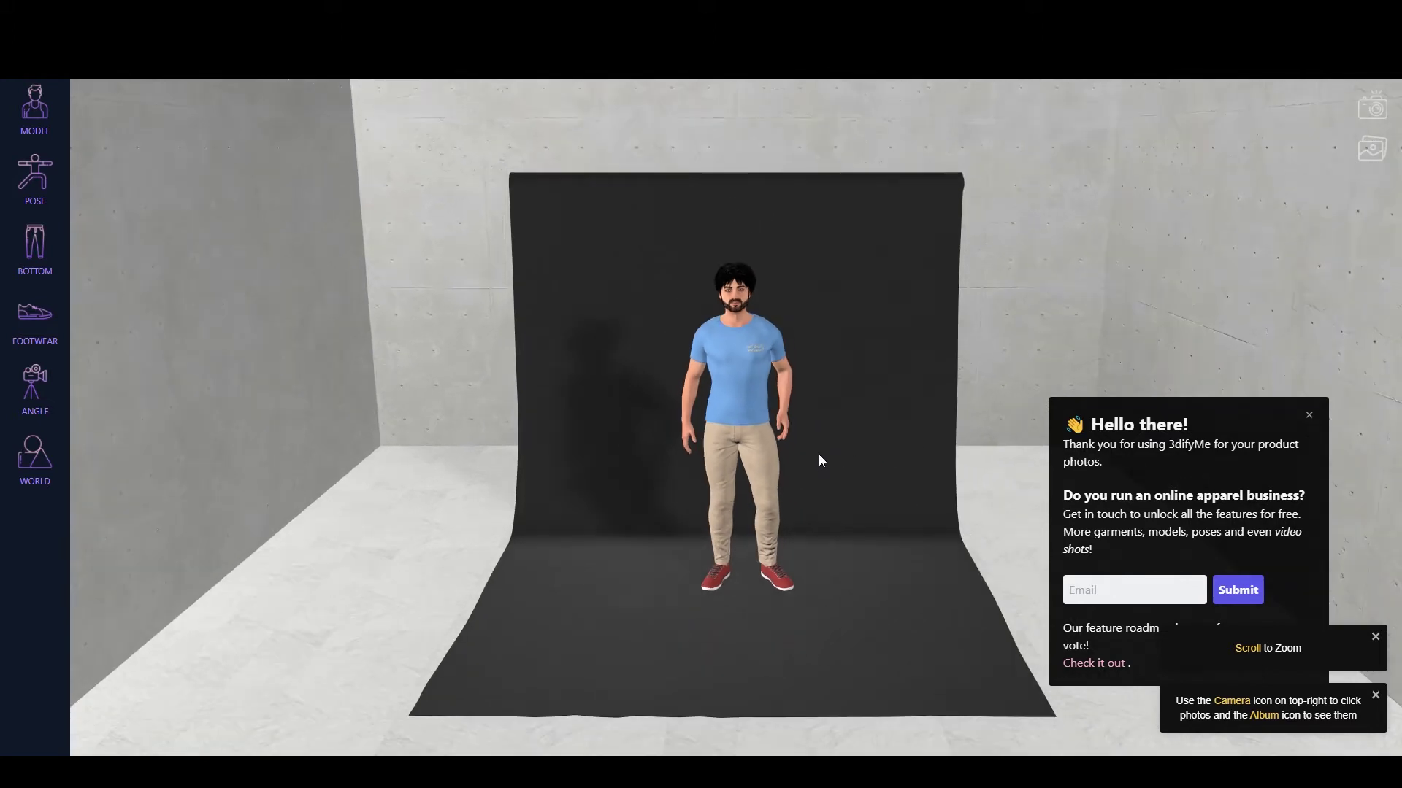
pyautogui.moveTo(816, 456); pyautogui.dragTo(760, 495)
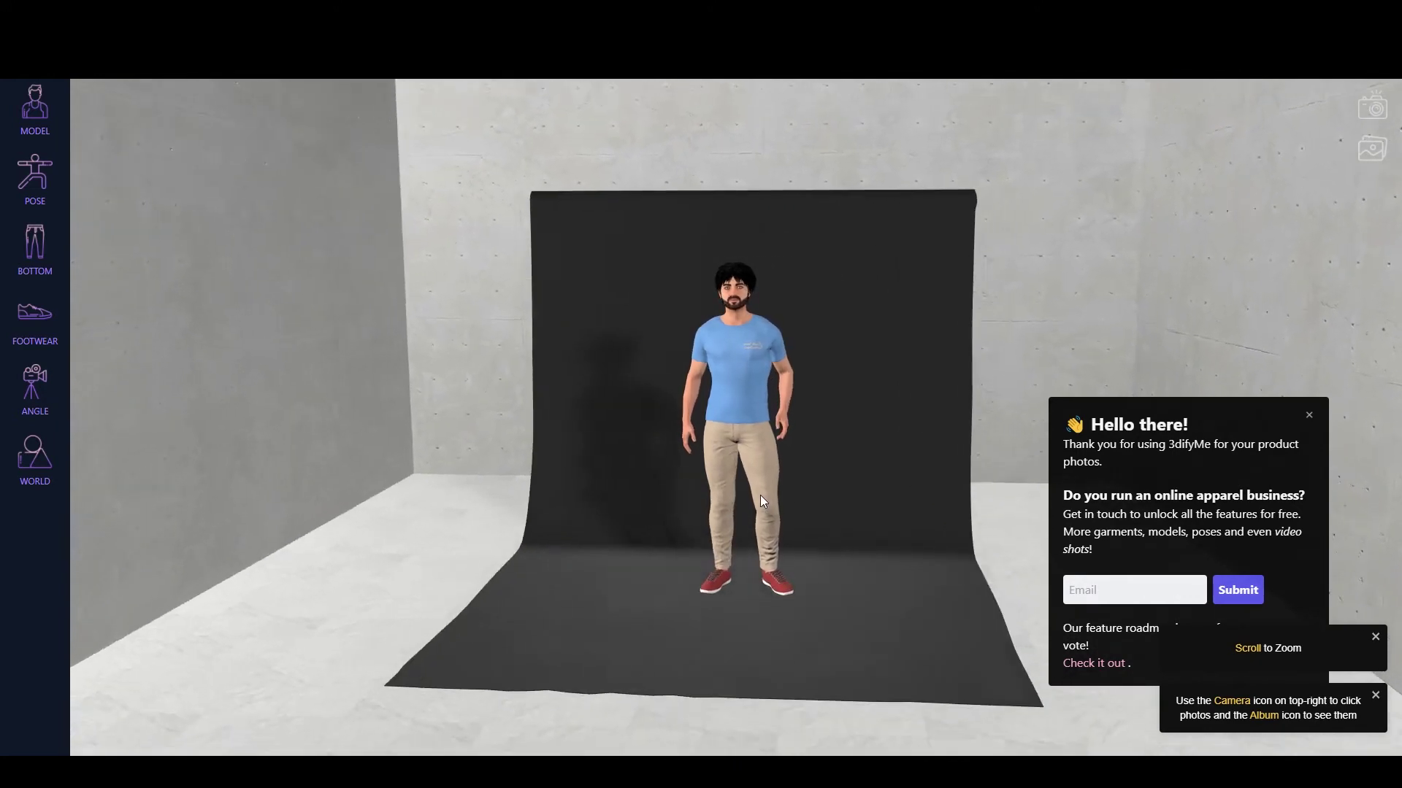
pyautogui.click(1308, 415)
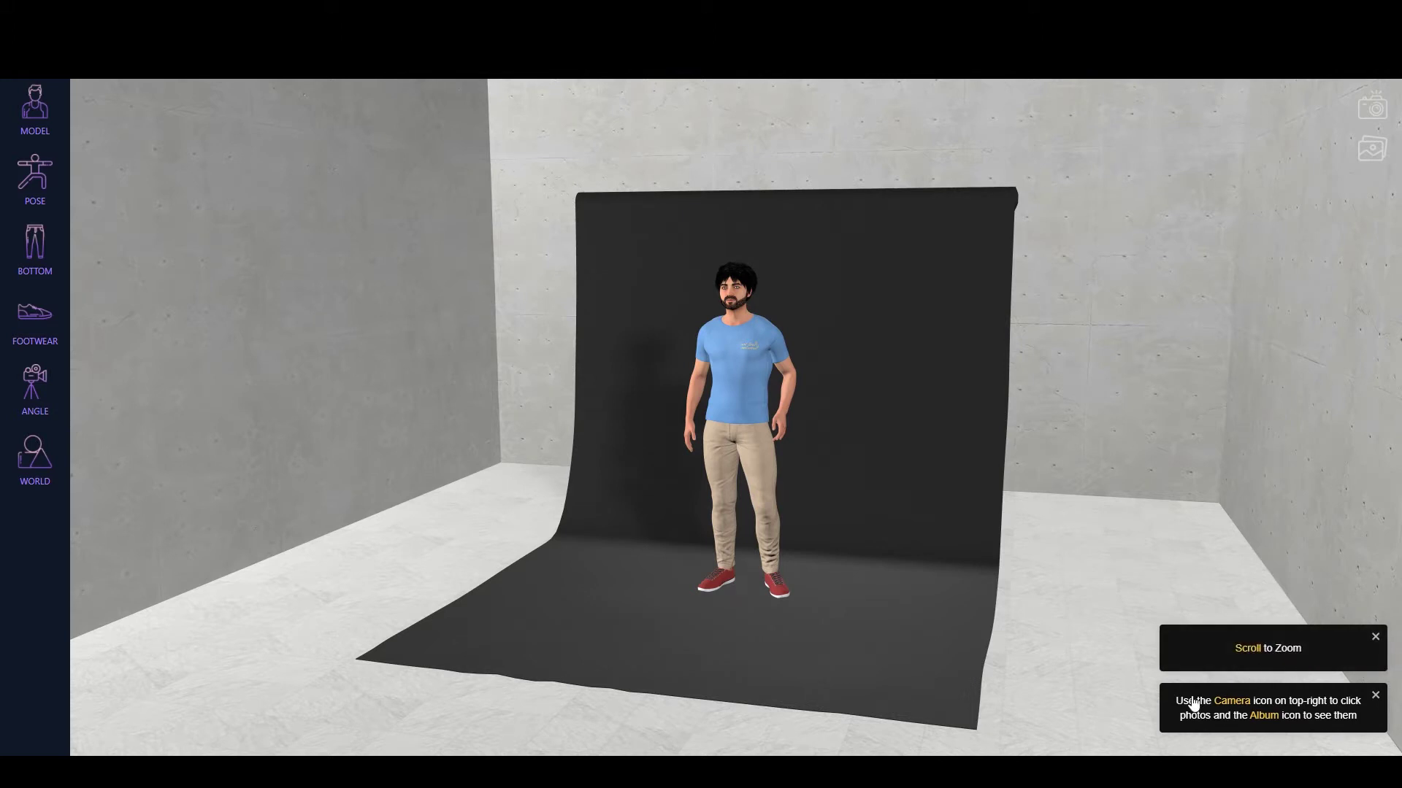
pyautogui.click(1376, 637)
# - Examine the T-shirt on the 3D model up close and from several viewing angles
pyautogui.moveTo(720, 544); pyautogui.dragTo(741, 626)
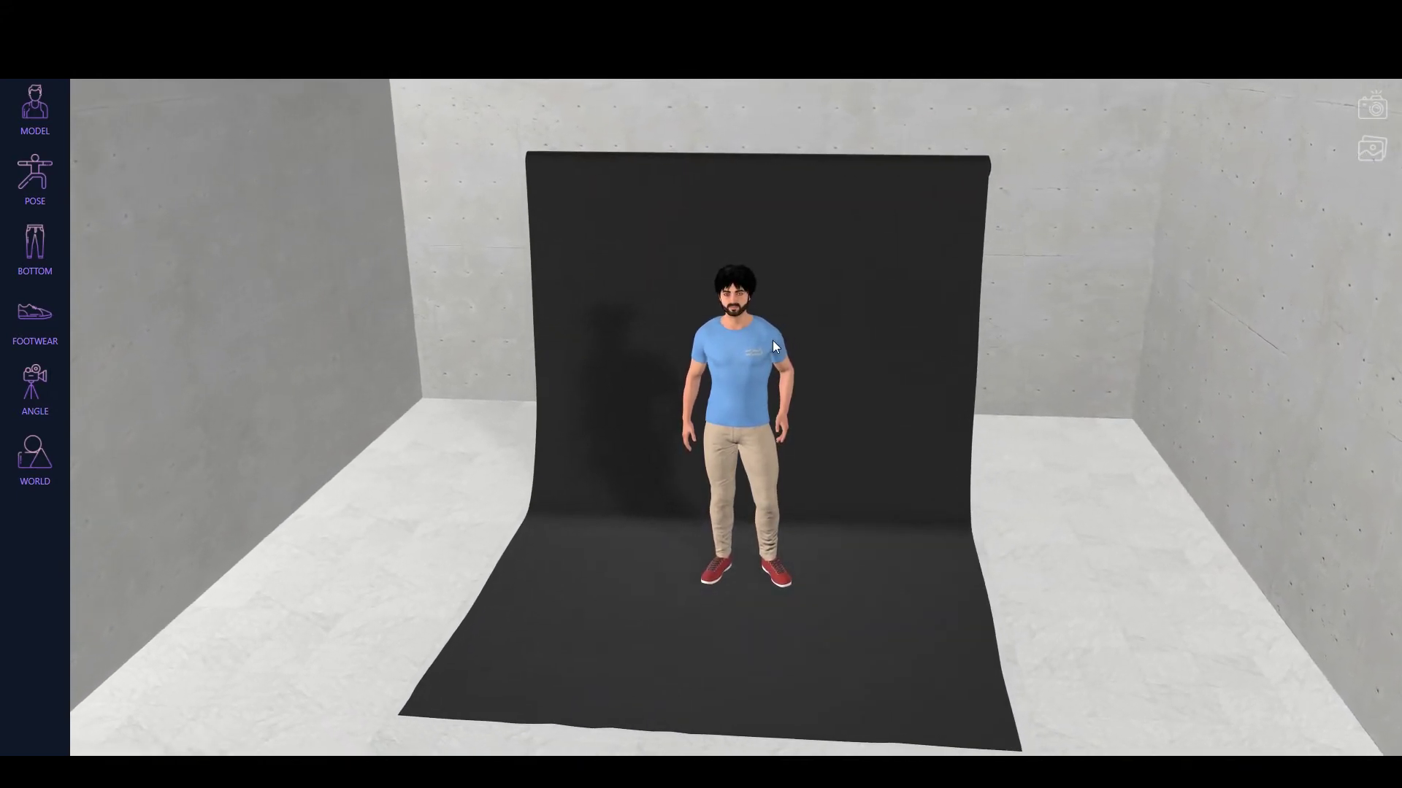
pyautogui.scroll(3, 771, 342)
pyautogui.scroll(5, 769, 339)
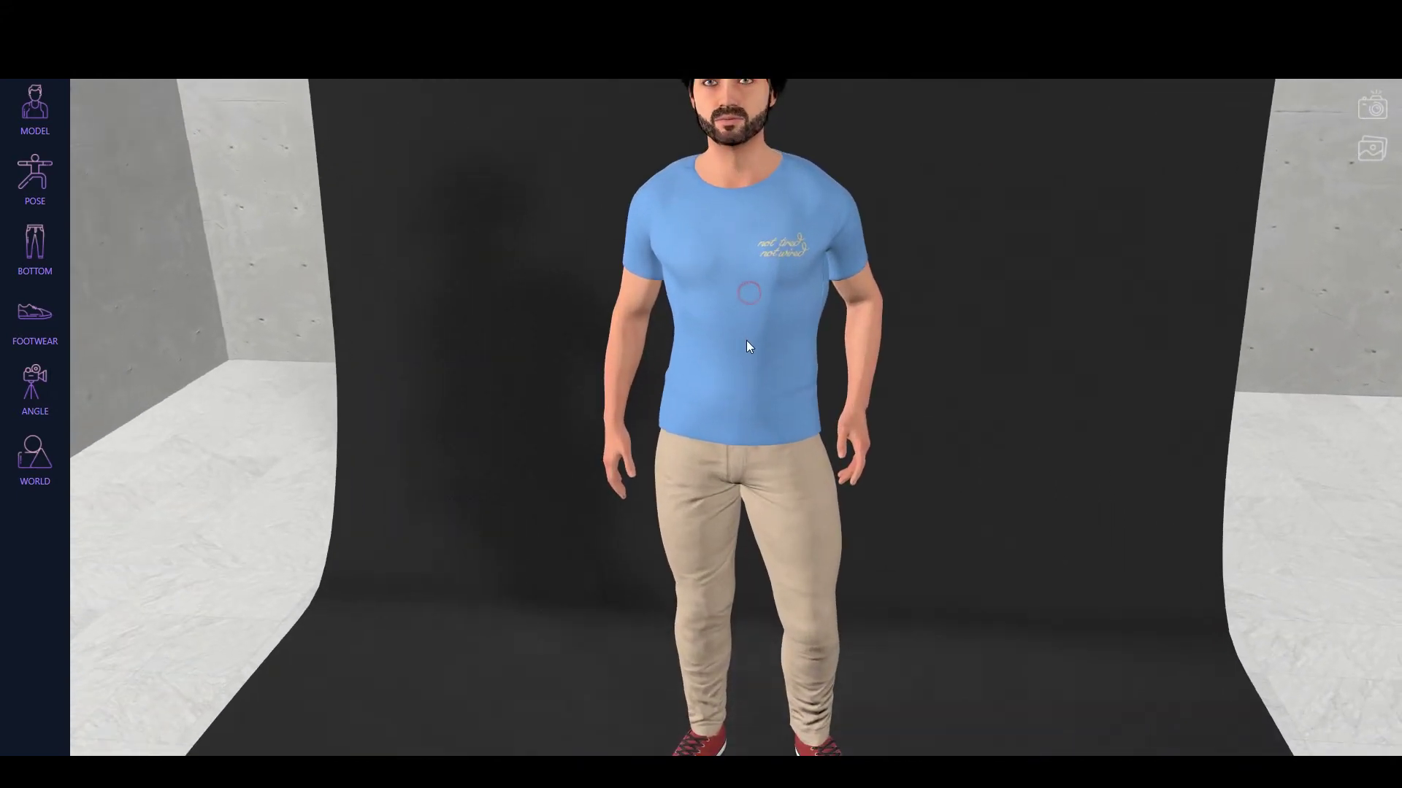
pyautogui.moveTo(749, 299); pyautogui.dragTo(720, 465)
pyautogui.scroll(3, 738, 511)
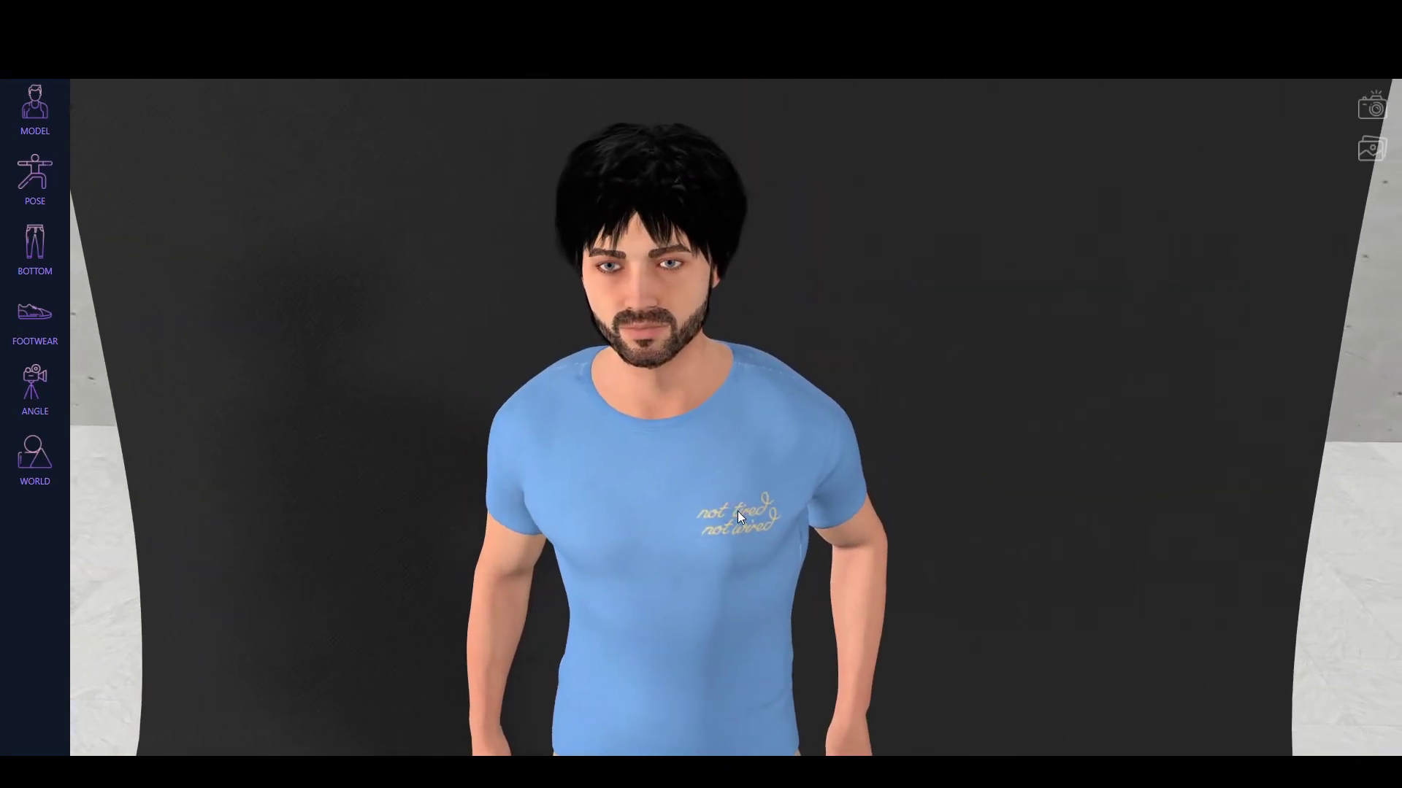
pyautogui.moveTo(713, 594); pyautogui.dragTo(685, 568)
pyautogui.scroll(-3, 685, 589)
pyautogui.moveTo(761, 599); pyautogui.dragTo(803, 590)
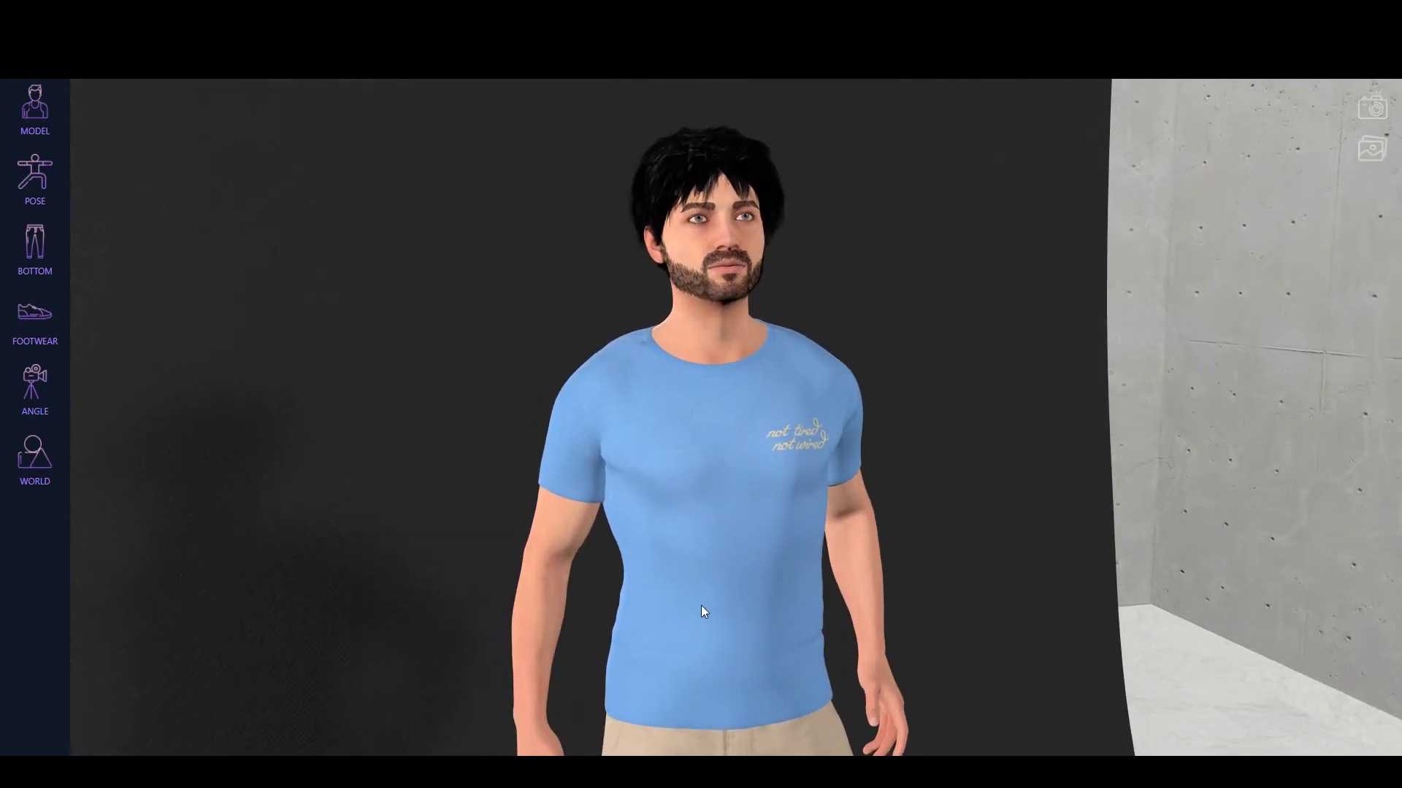
pyautogui.scroll(-3, 701, 606)
pyautogui.scroll(-8, 679, 600)
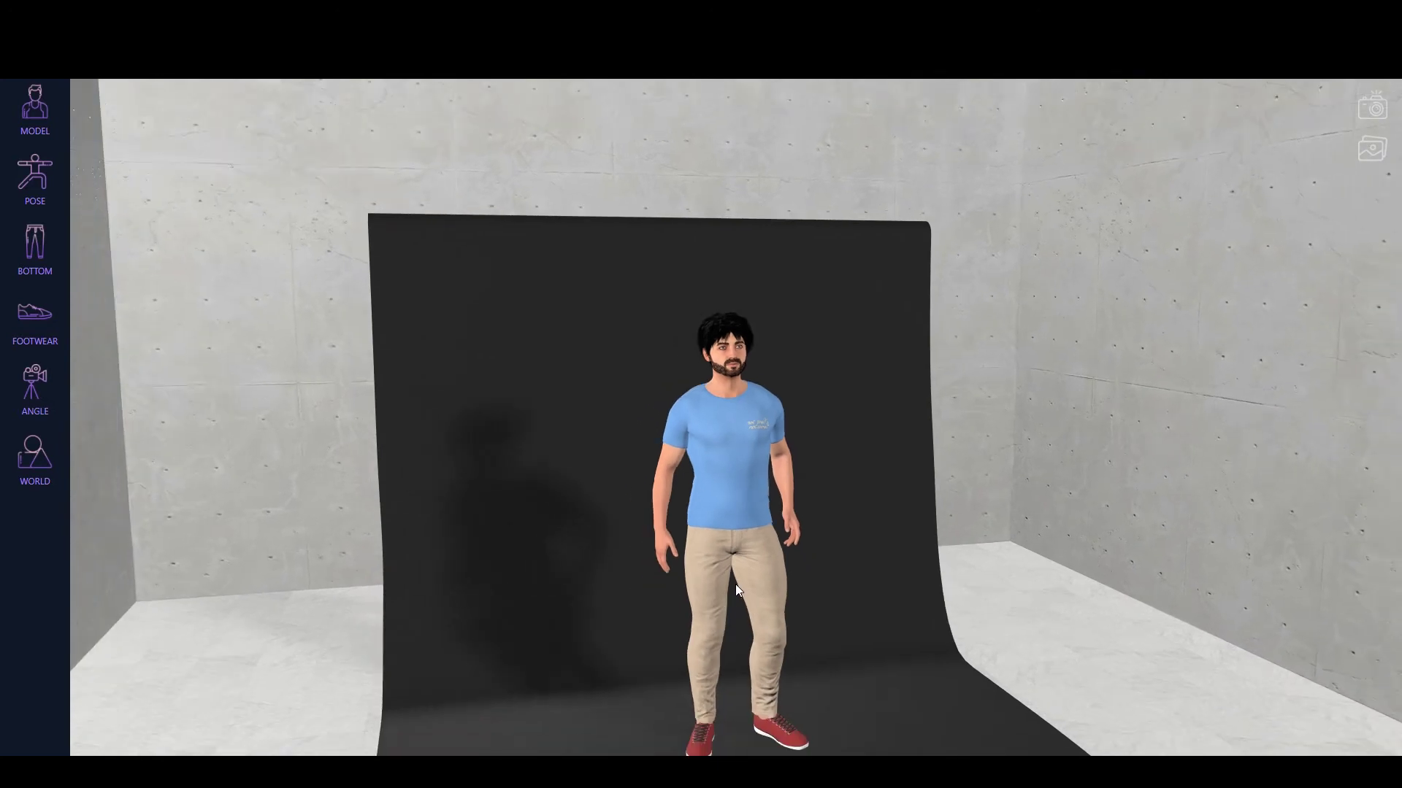
pyautogui.moveTo(690, 583)
pyautogui.mouseDown()
pyautogui.moveTo(634, 591)
pyautogui.moveTo(634, 572)
pyautogui.moveTo(699, 593)
pyautogui.moveTo(645, 604)
pyautogui.moveTo(686, 654)
pyautogui.moveTo(752, 640)
pyautogui.moveTo(752, 600)
pyautogui.moveTo(662, 598)
pyautogui.moveTo(646, 545)
pyautogui.moveTo(692, 565)
pyautogui.mouseUp()
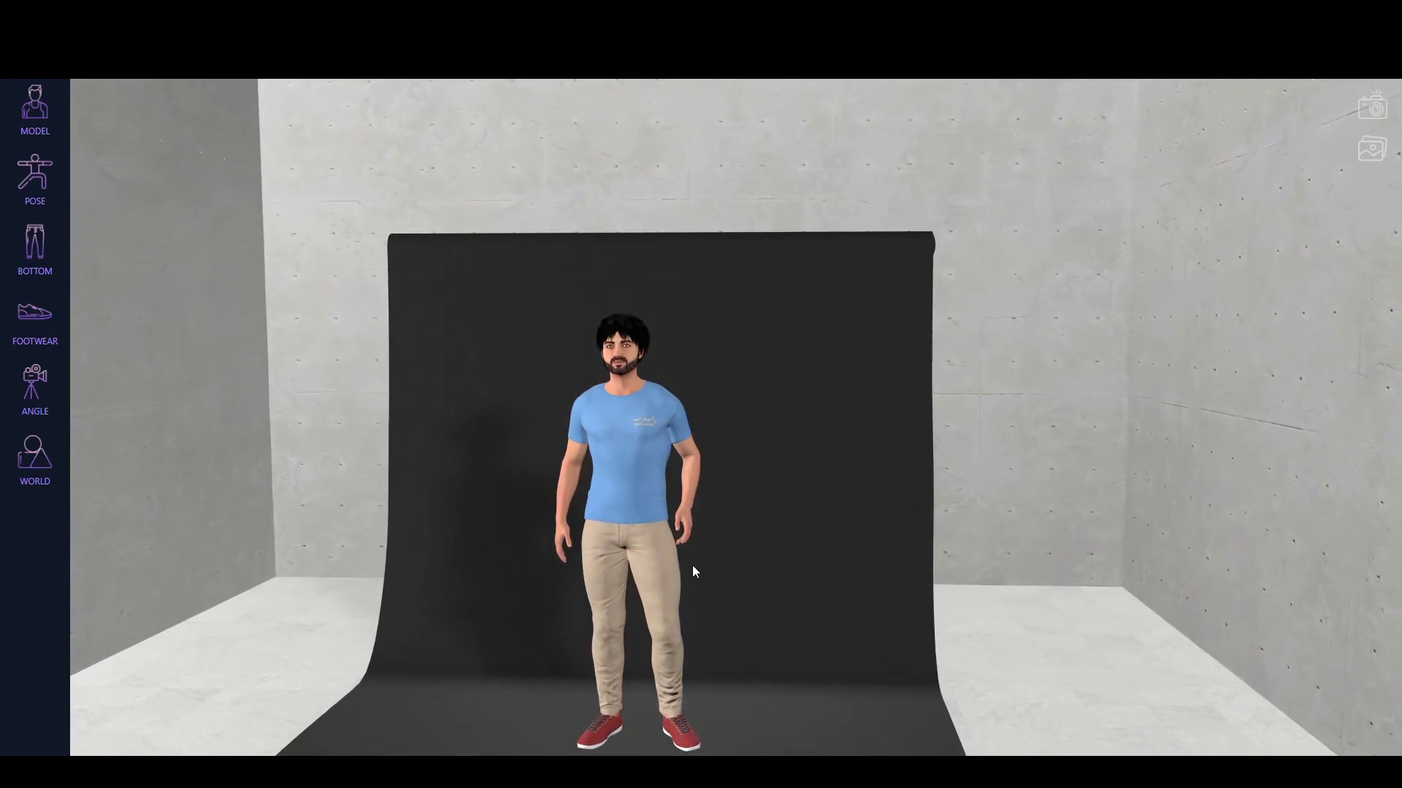
# - Try the Profile Left camera angle and return the camera to the Default angle
pyautogui.click(29, 376)
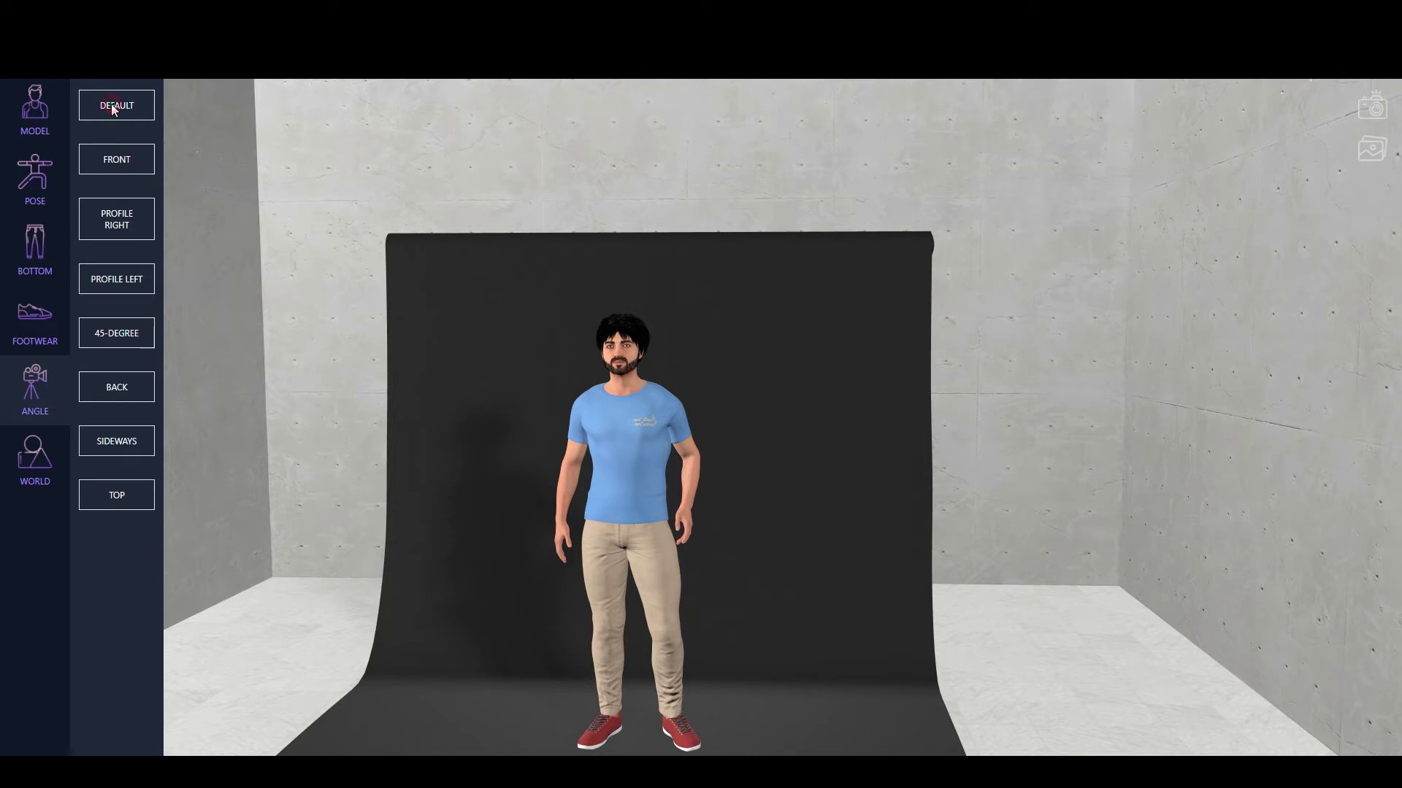
pyautogui.click(111, 104)
pyautogui.click(22, 394)
pyautogui.click(114, 288)
pyautogui.click(33, 387)
pyautogui.click(116, 106)
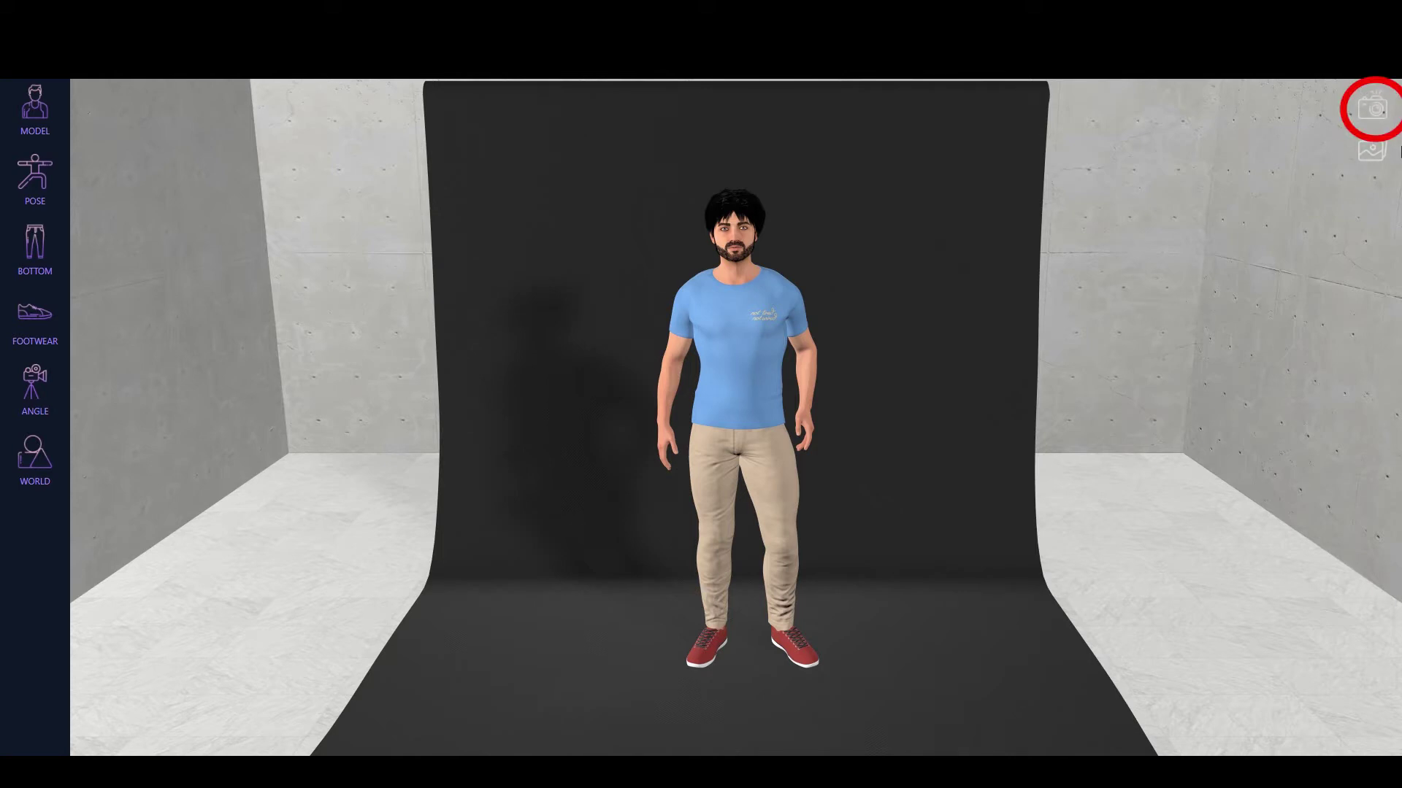
# - Take a photo of the model from the Default angle, download it from the album and close the album
pyautogui.click(1375, 111)
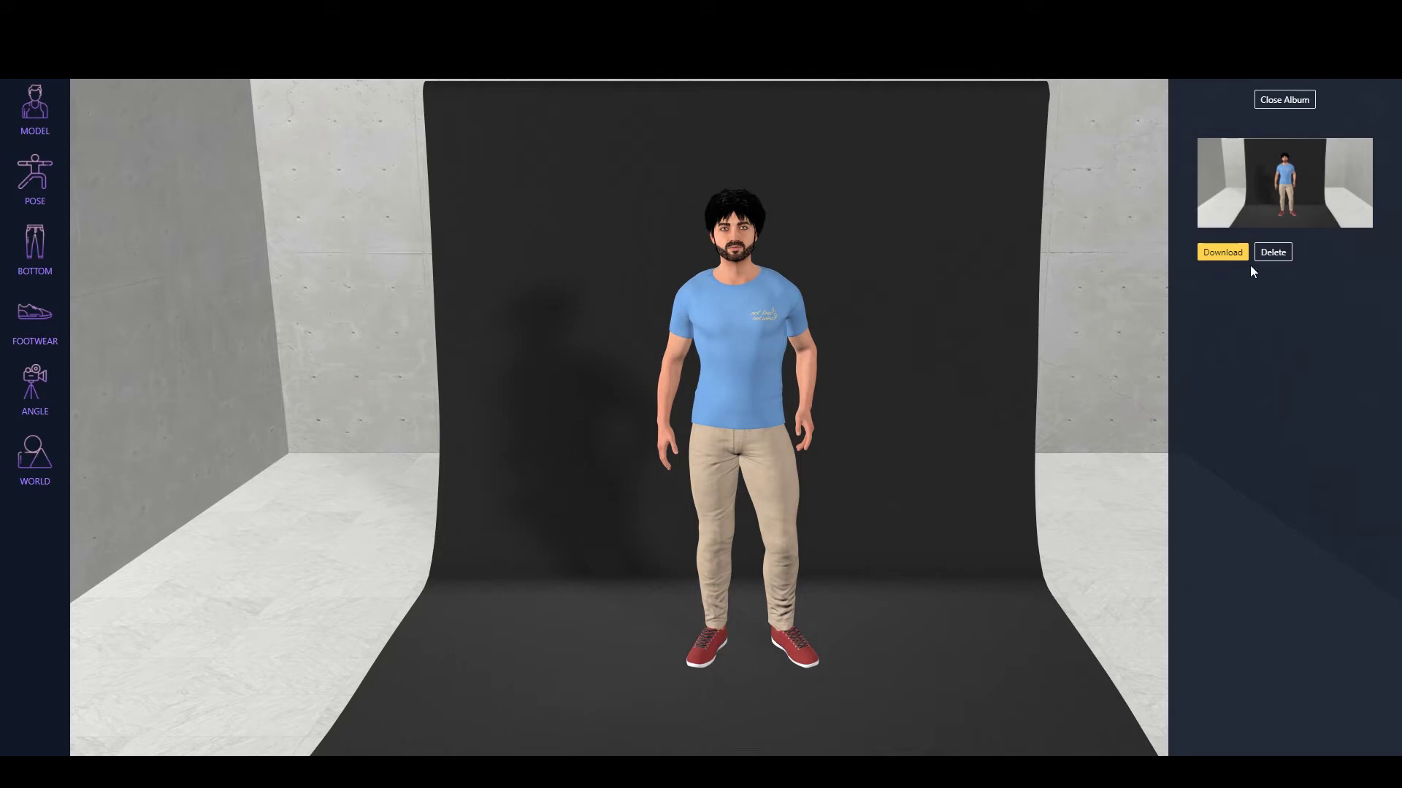
pyautogui.click(1233, 253)
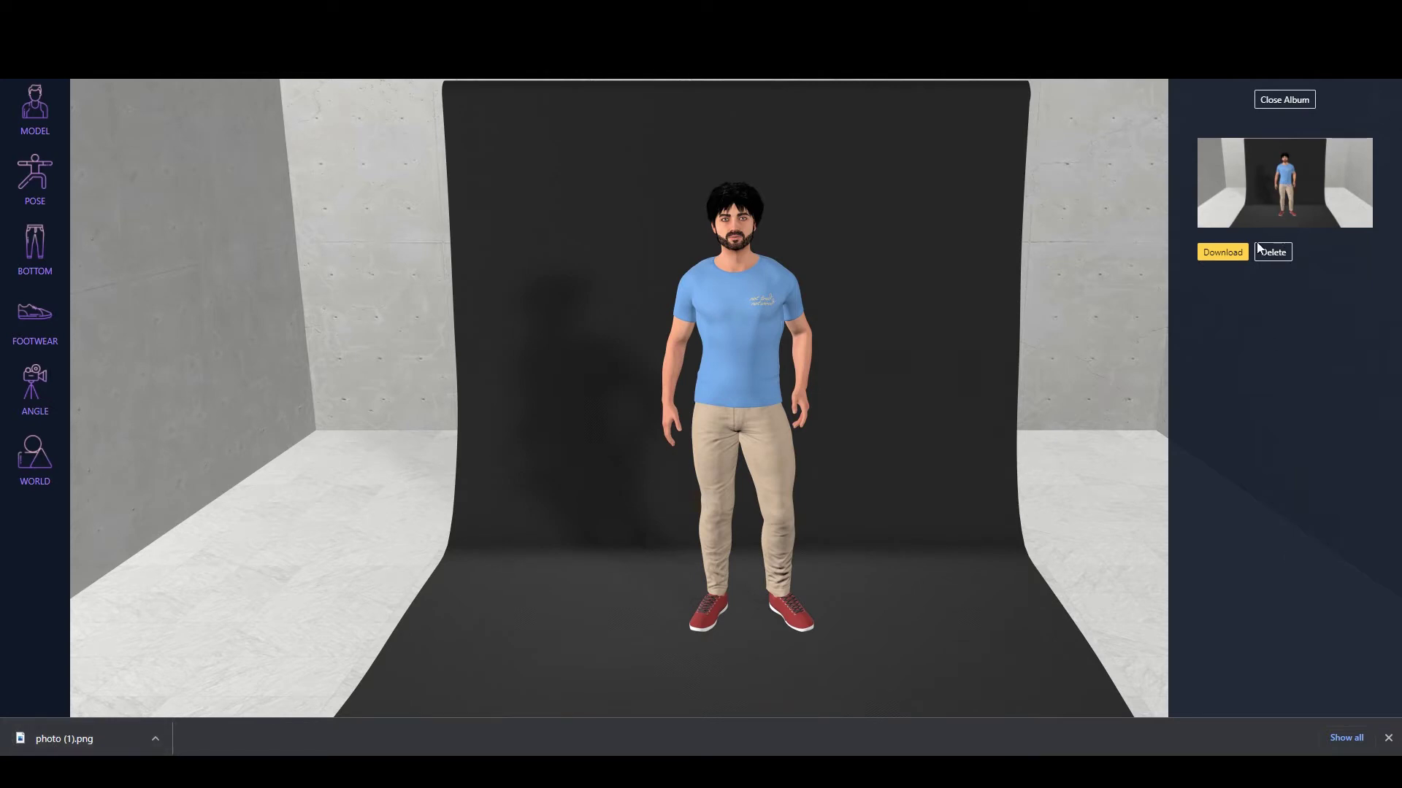
pyautogui.click(1284, 100)
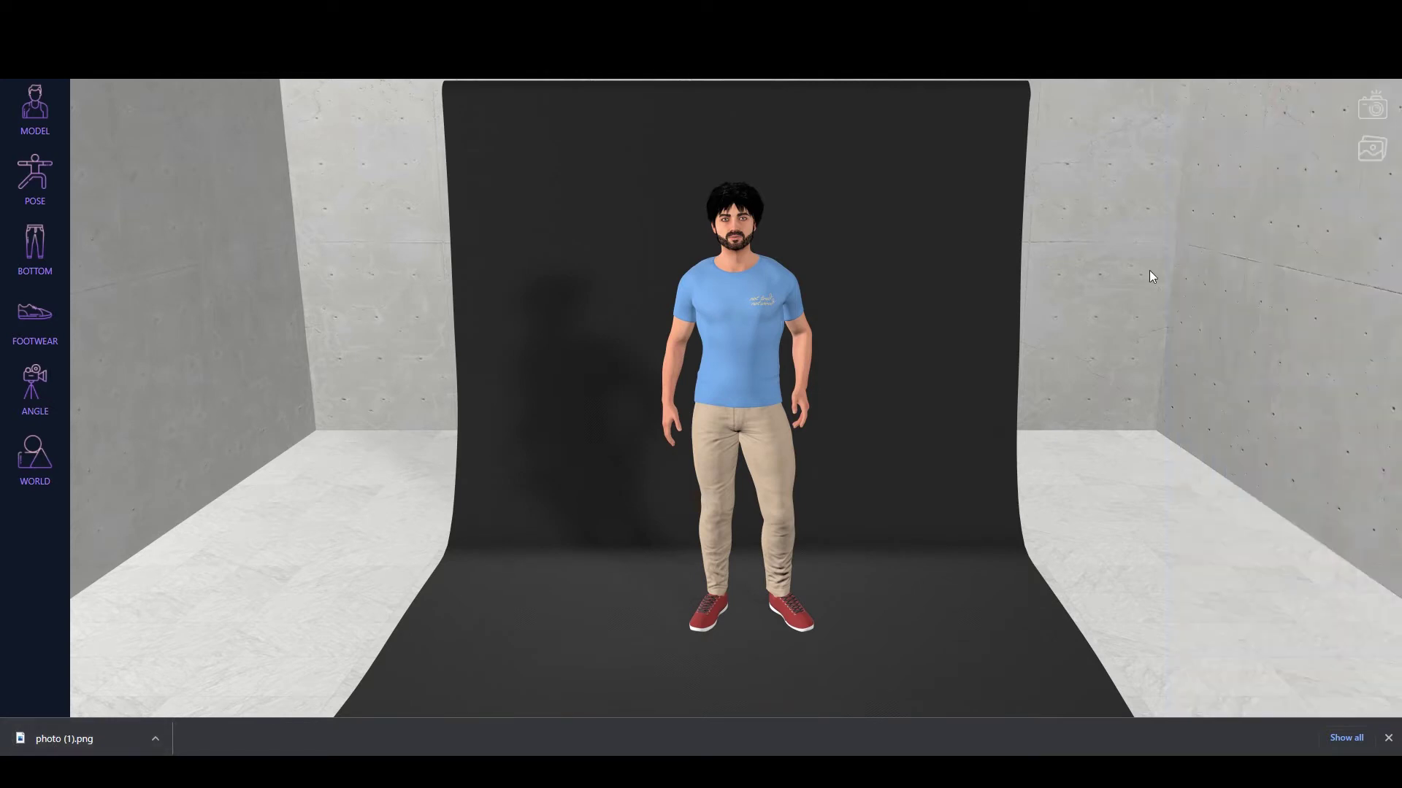
# - Take two more photos of the model, one from each side of the front view
pyautogui.moveTo(1042, 579); pyautogui.dragTo(949, 594)
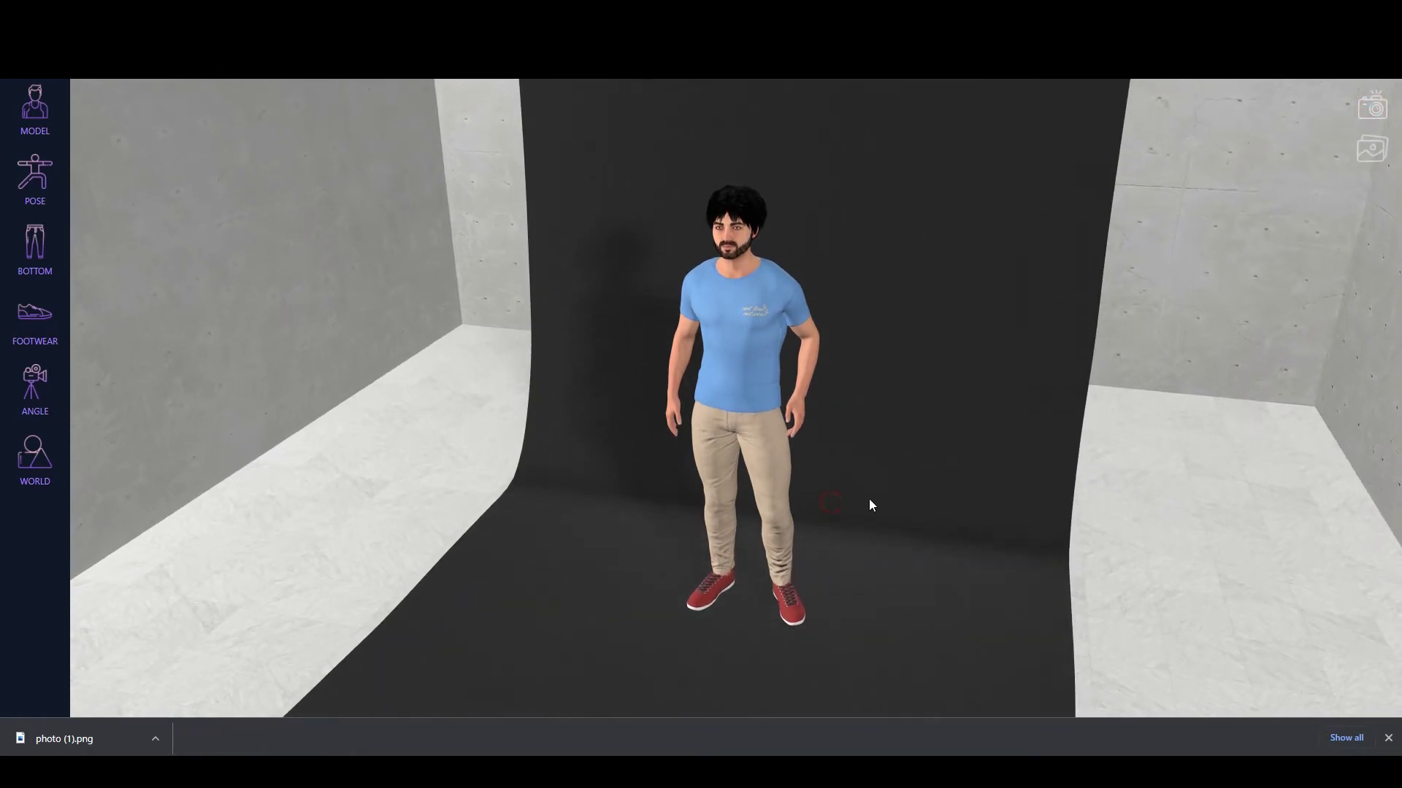
pyautogui.moveTo(848, 504); pyautogui.dragTo(979, 488)
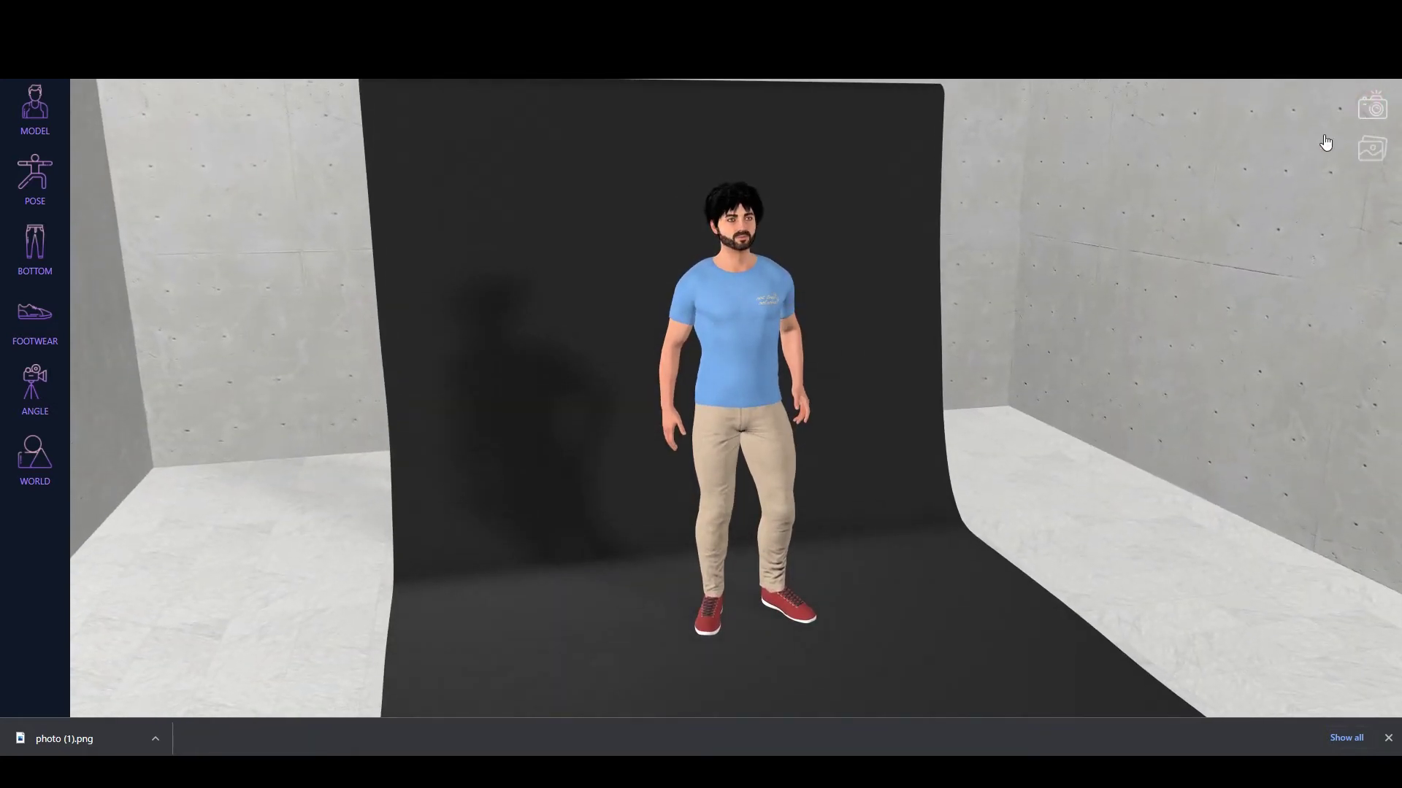
pyautogui.click(1388, 738)
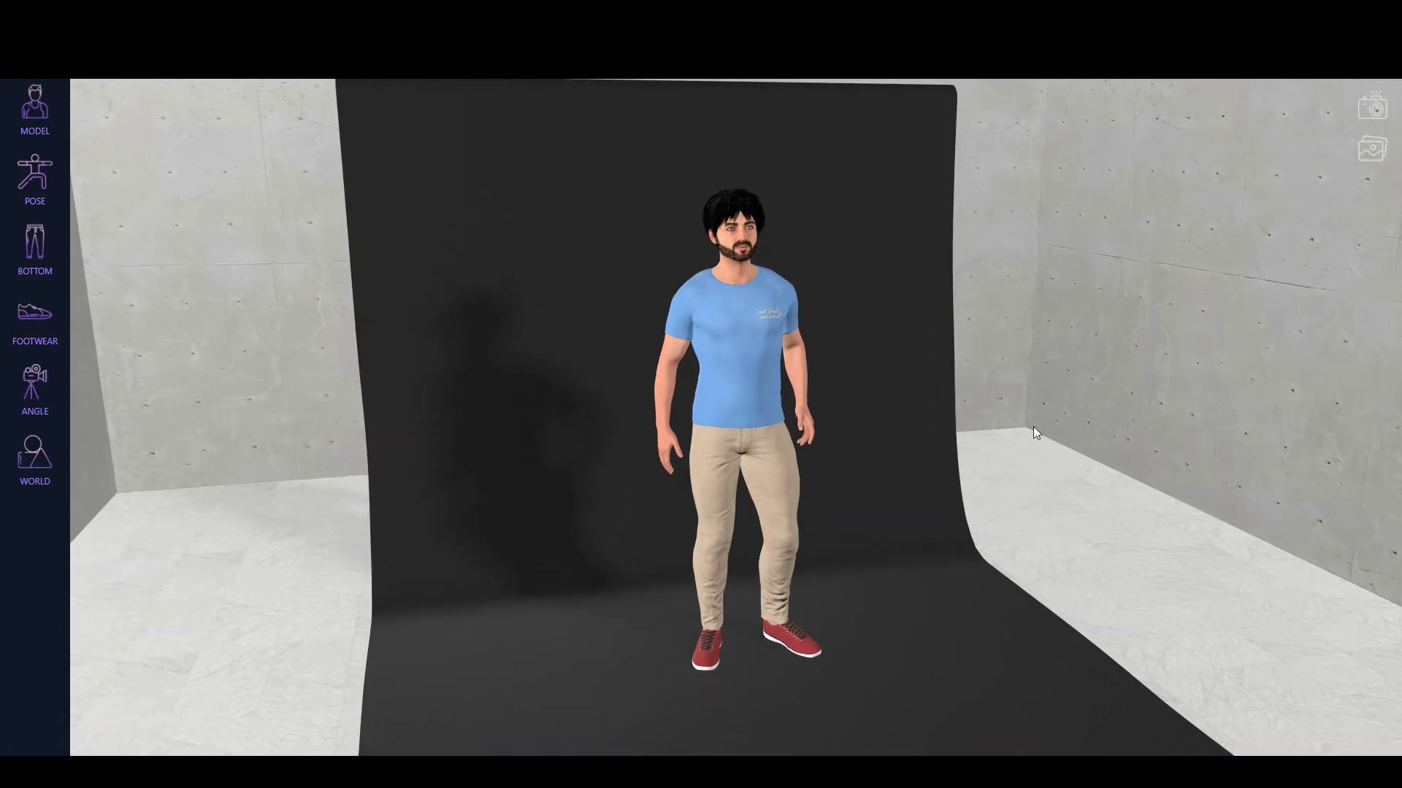
pyautogui.moveTo(998, 483); pyautogui.dragTo(956, 484)
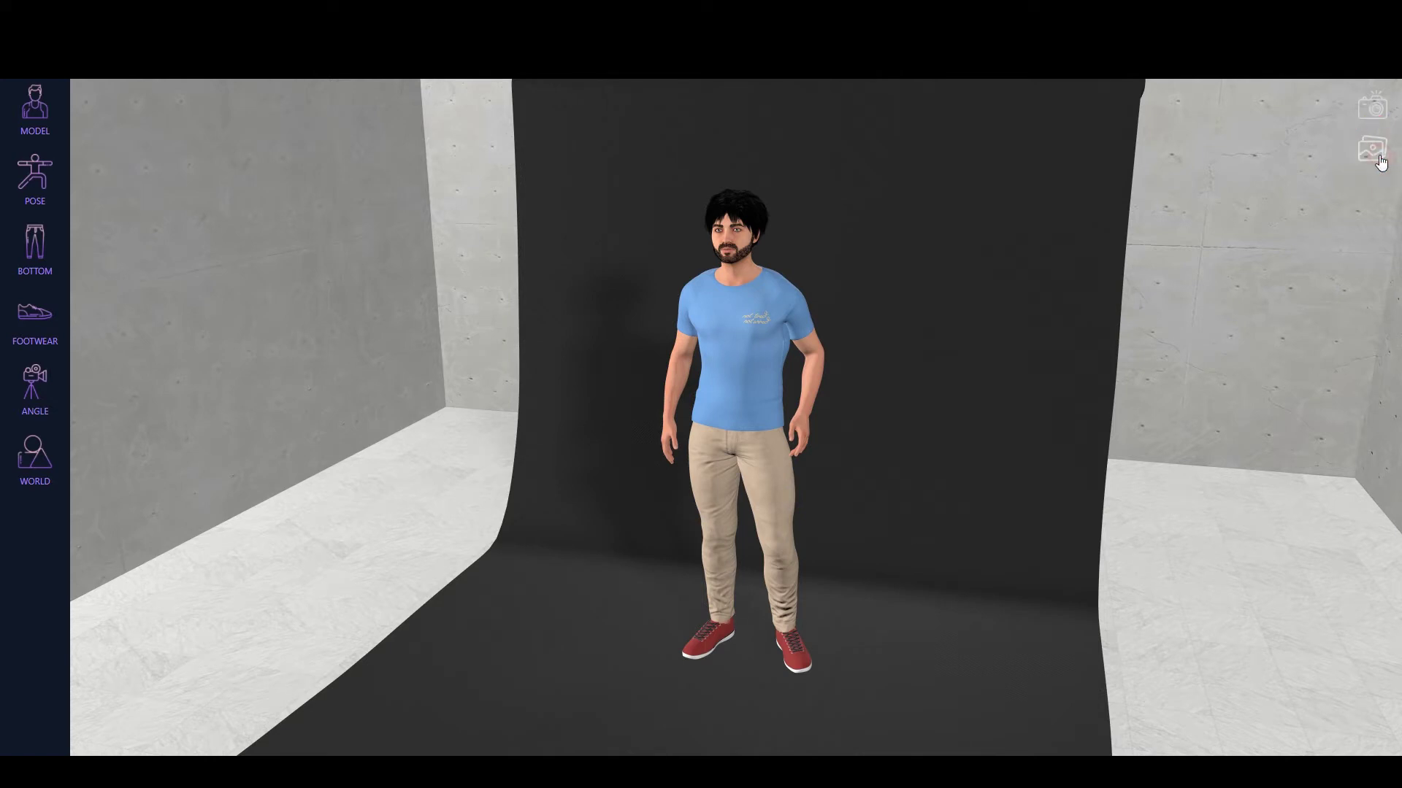
# - Download the first photo listed in the album, dismiss the download notice and close the album
pyautogui.click(1379, 153)
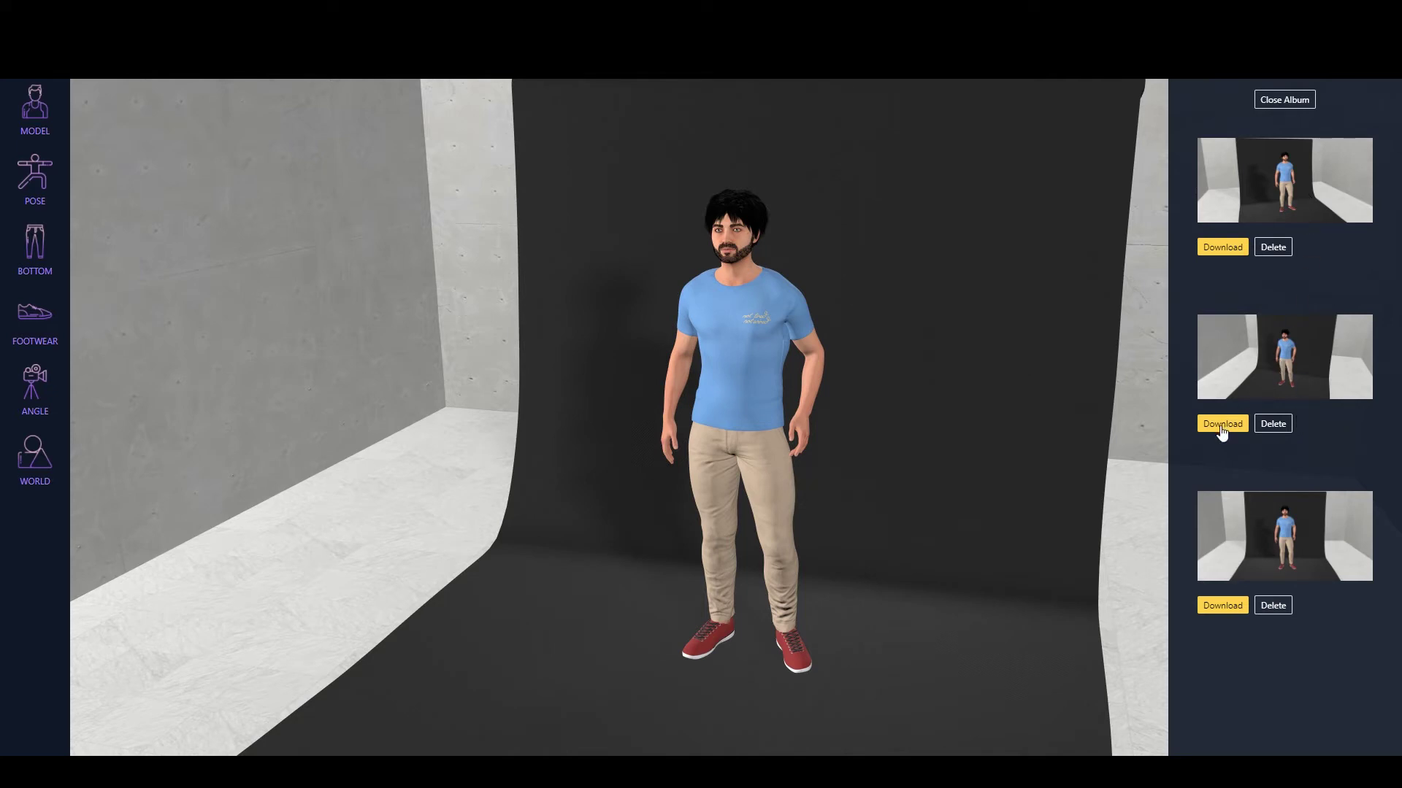
pyautogui.click(1221, 248)
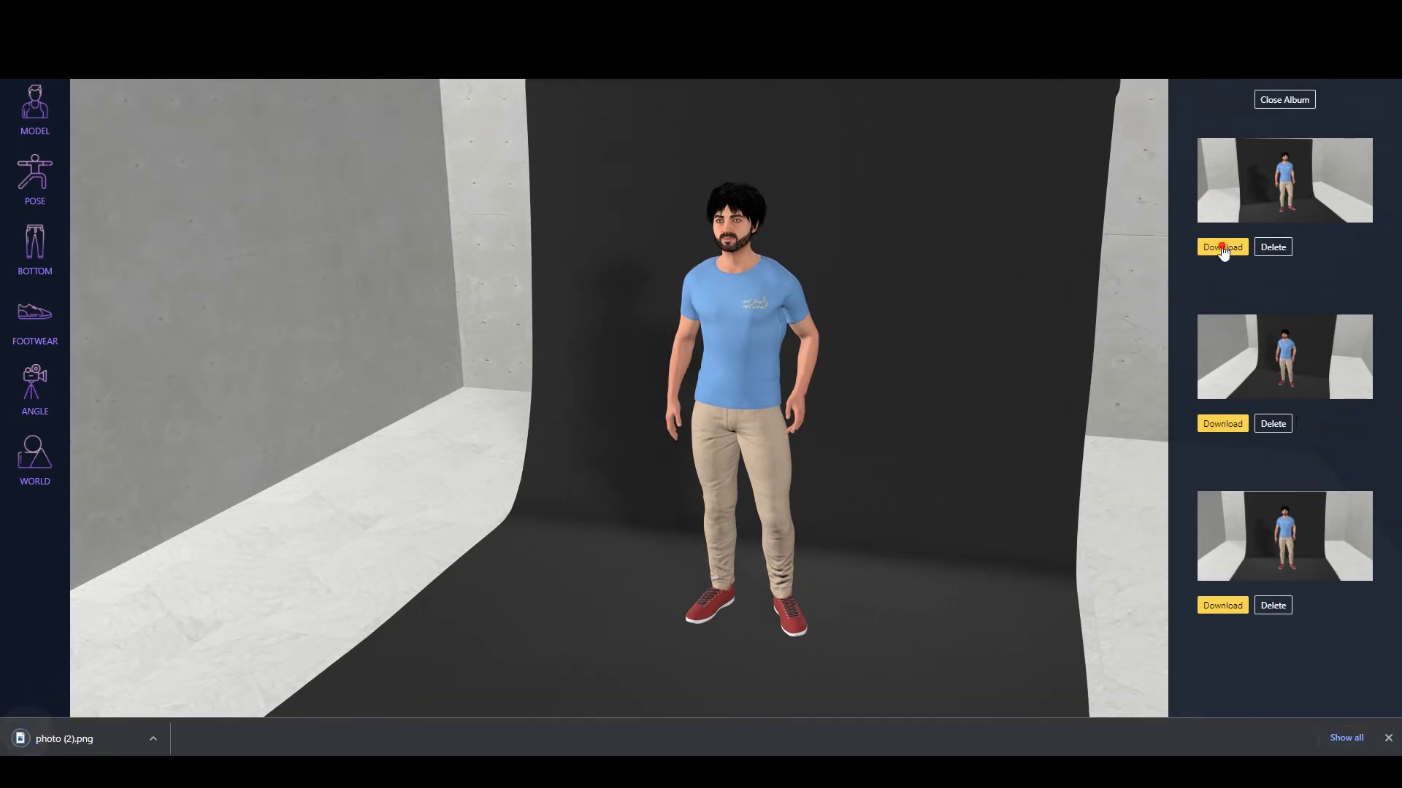
pyautogui.click(1387, 739)
pyautogui.click(1296, 103)
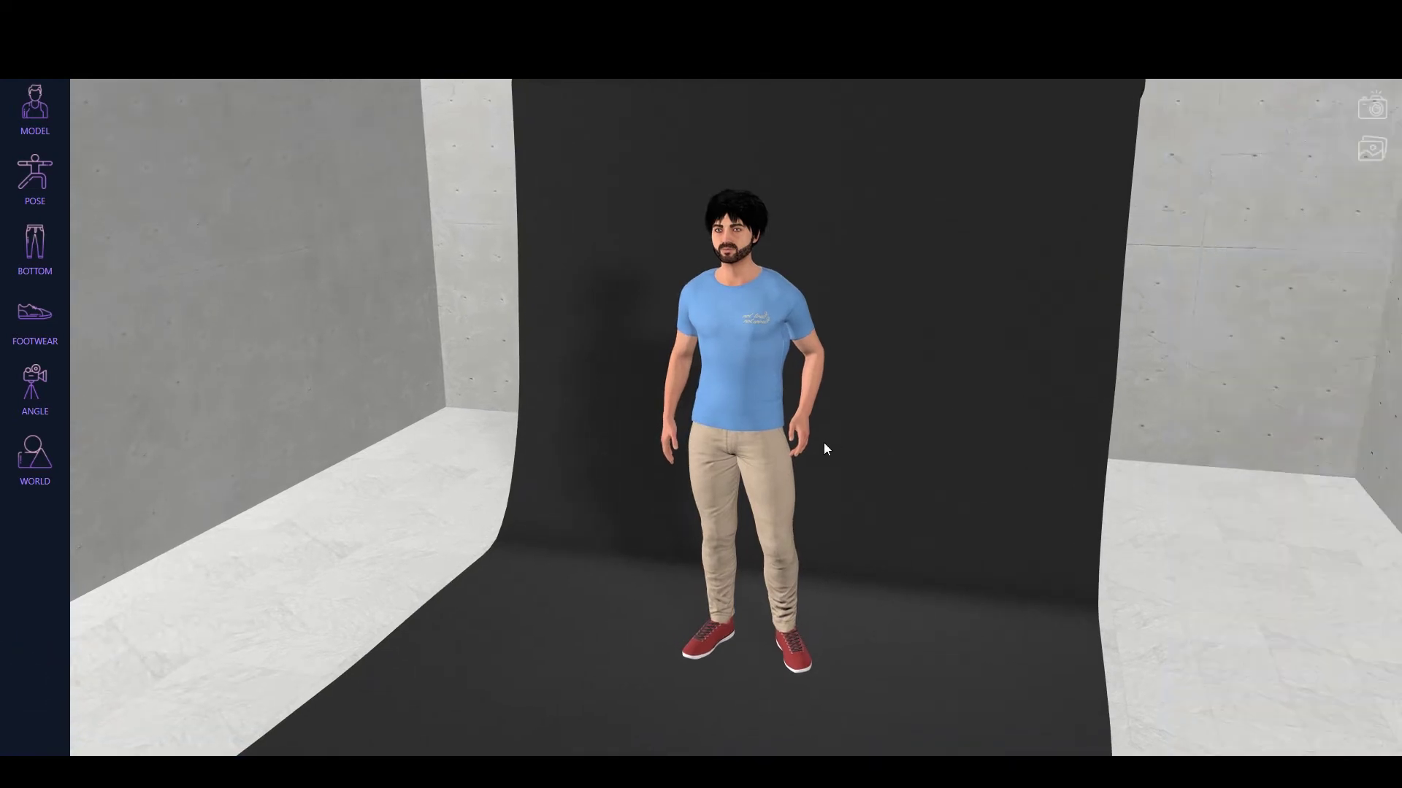
# - Change the model to Hudson and inspect the T-shirt on it up close from different angles
pyautogui.moveTo(634, 422); pyautogui.dragTo(776, 575)
pyautogui.scroll(-5, 776, 575)
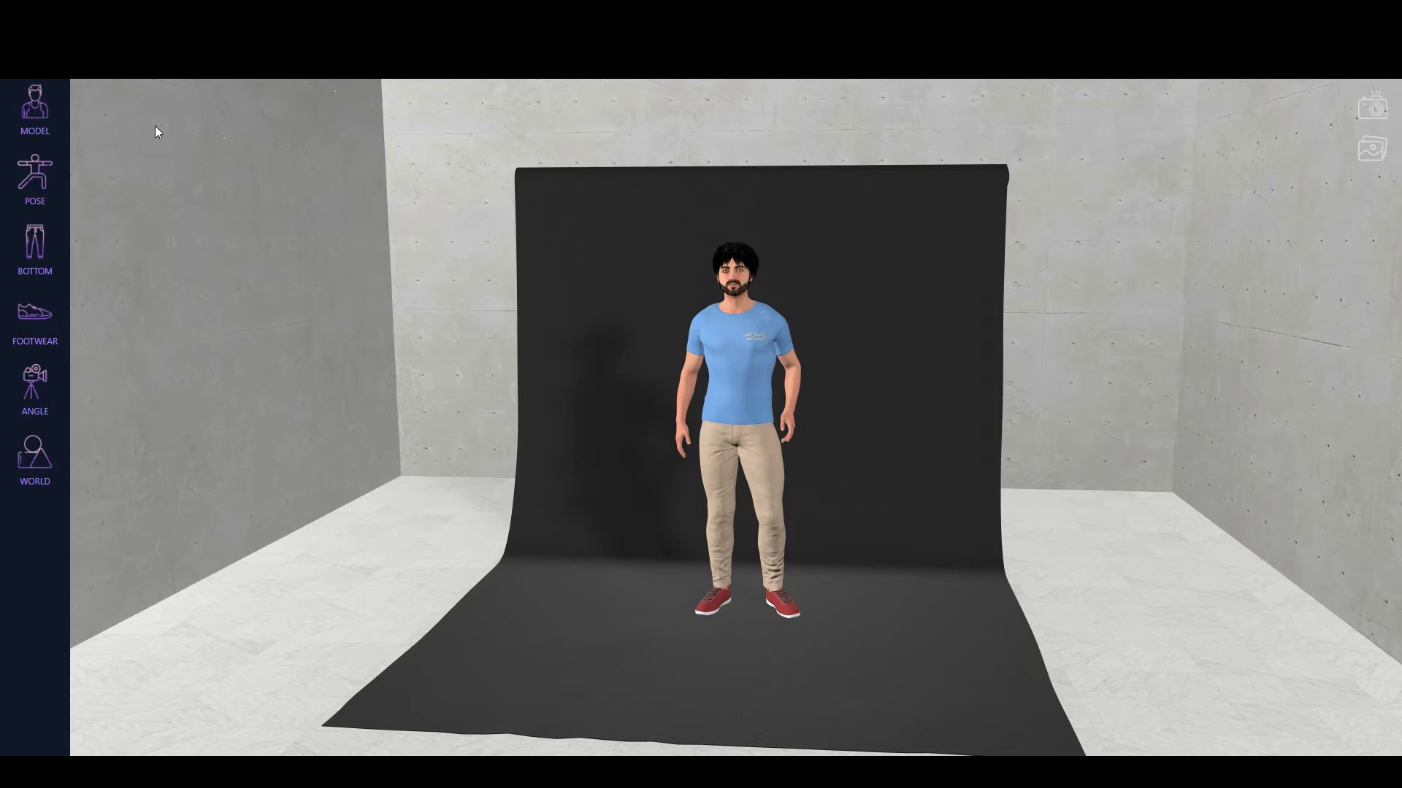
pyautogui.click(35, 108)
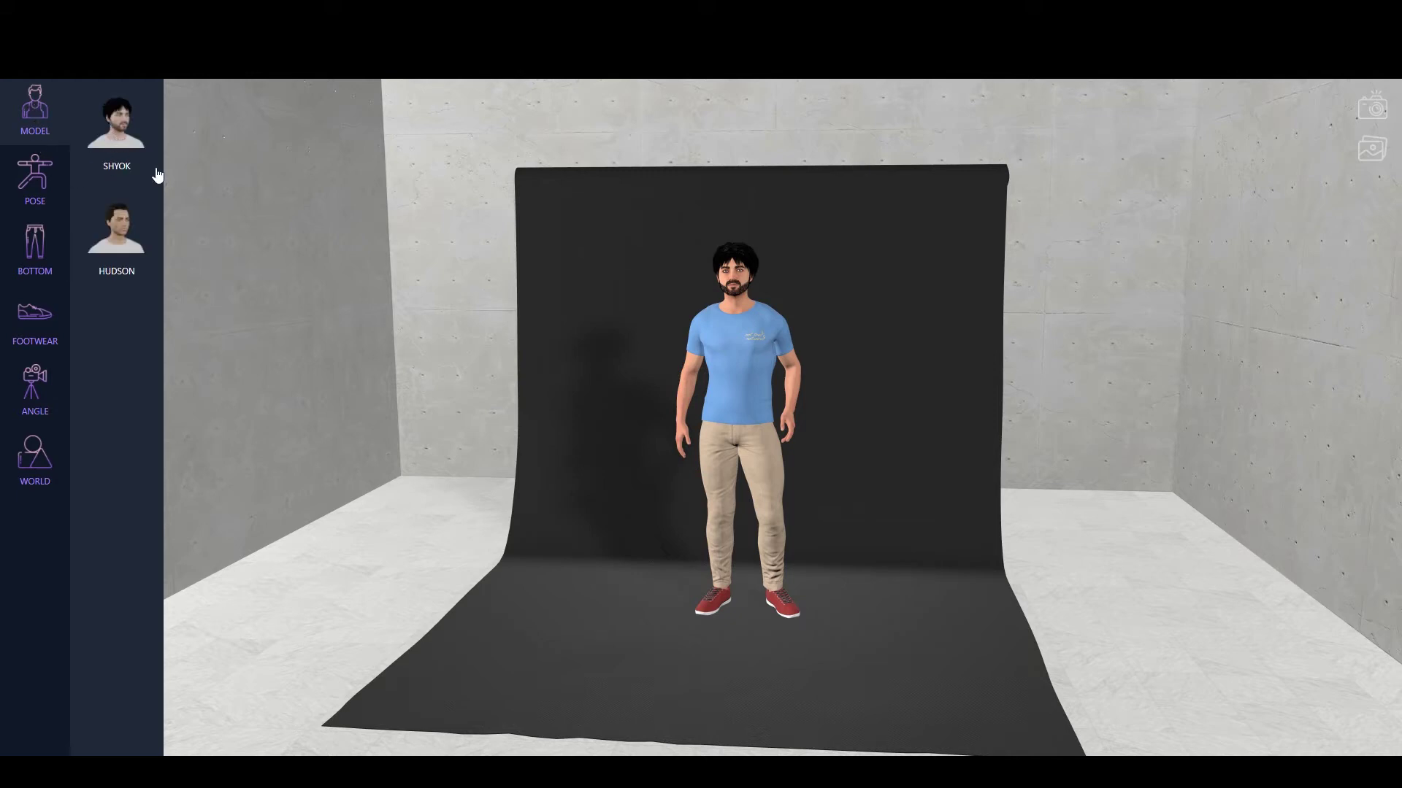
pyautogui.click(124, 248)
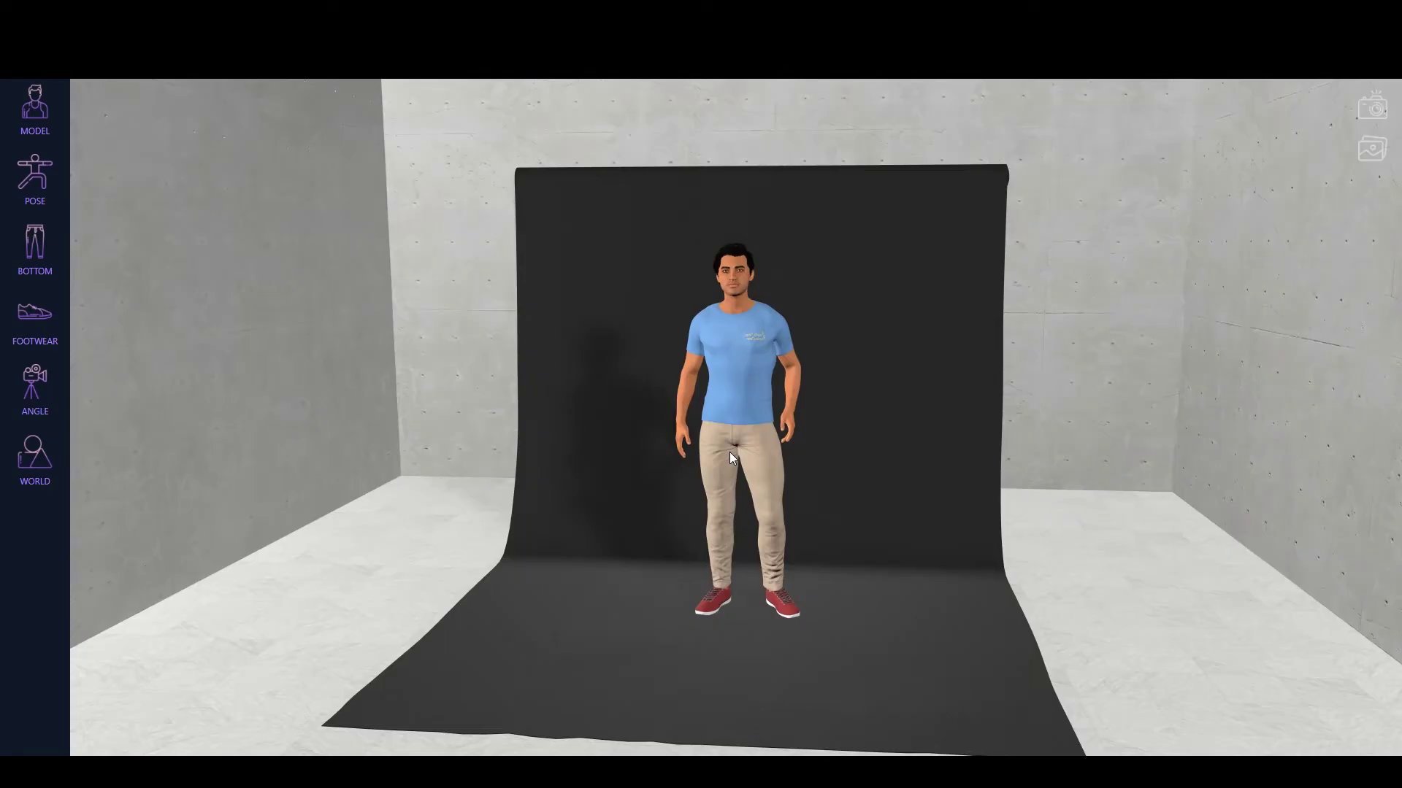
pyautogui.scroll(5, 719, 290)
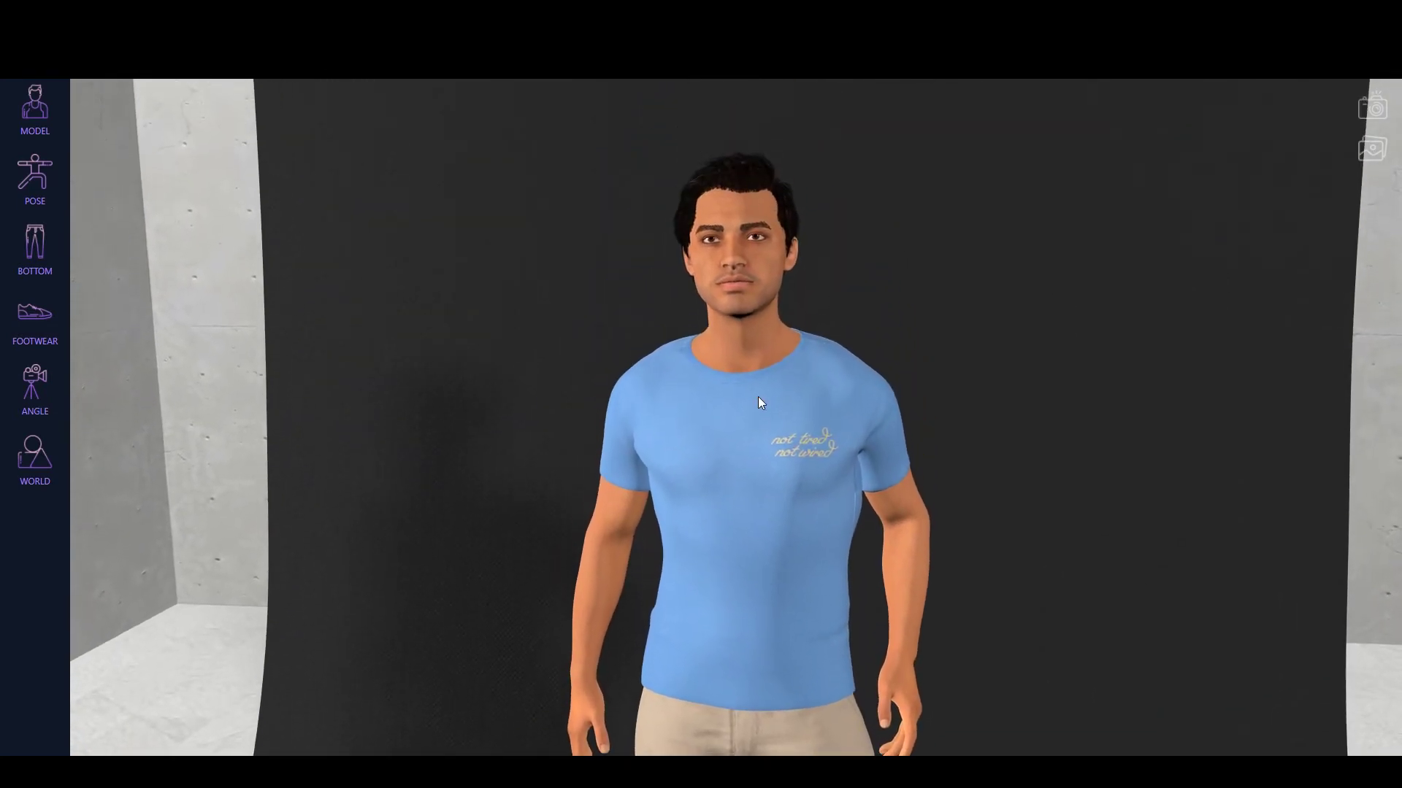
pyautogui.moveTo(759, 402); pyautogui.dragTo(825, 302)
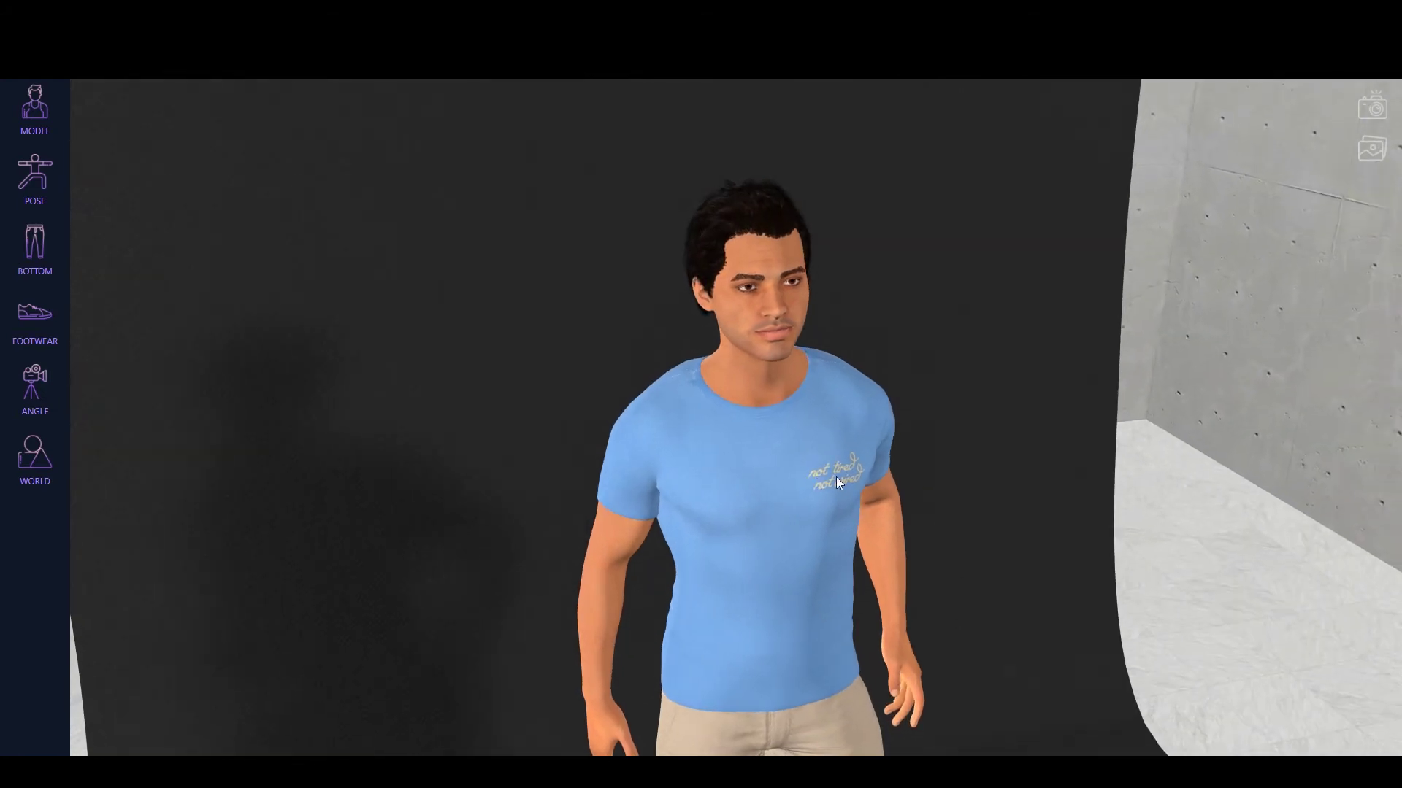
pyautogui.moveTo(845, 475); pyautogui.dragTo(764, 526)
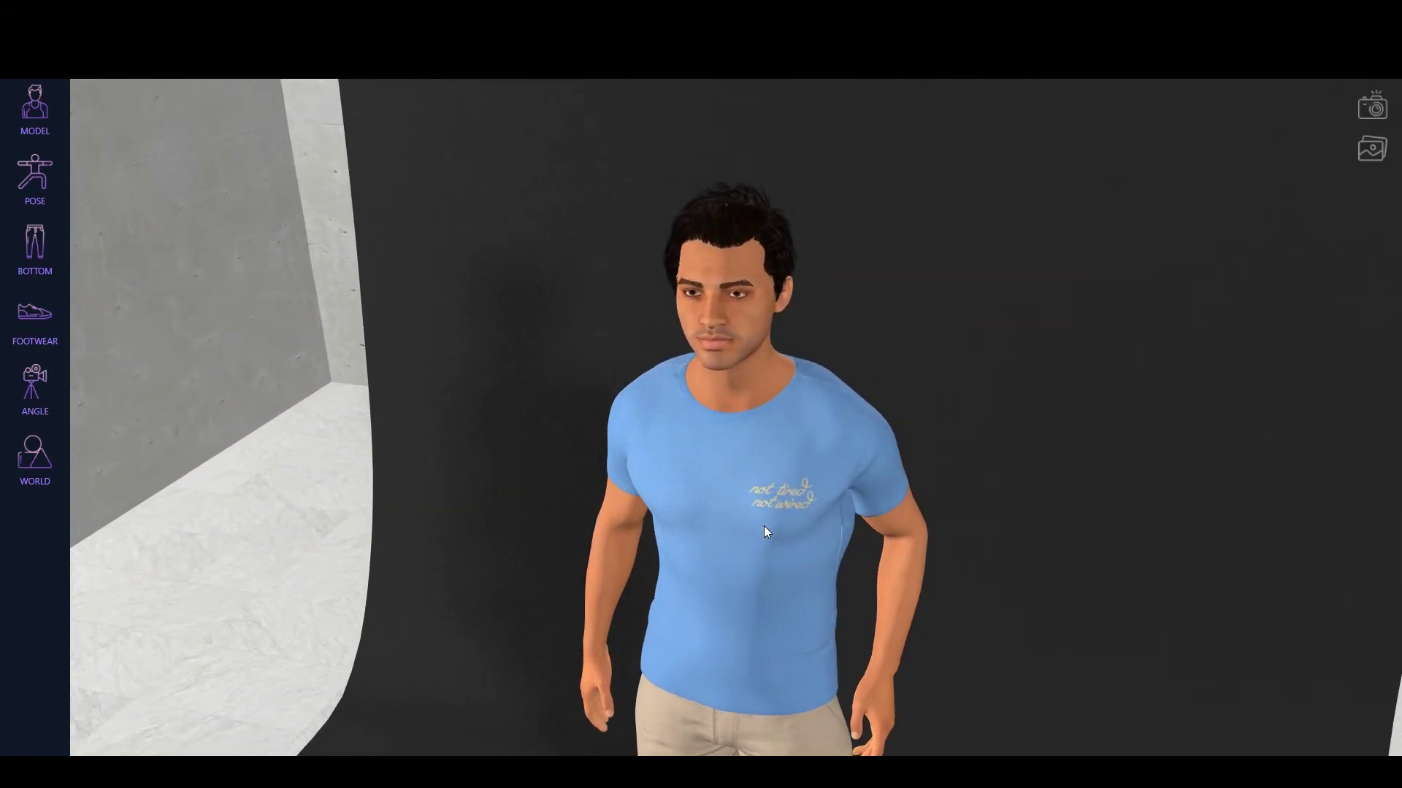
# - Switch the model to Shyok and back to Hudson
pyautogui.scroll(-8, 764, 527)
pyautogui.moveTo(747, 641); pyautogui.dragTo(773, 597)
pyautogui.scroll(-5, 777, 598)
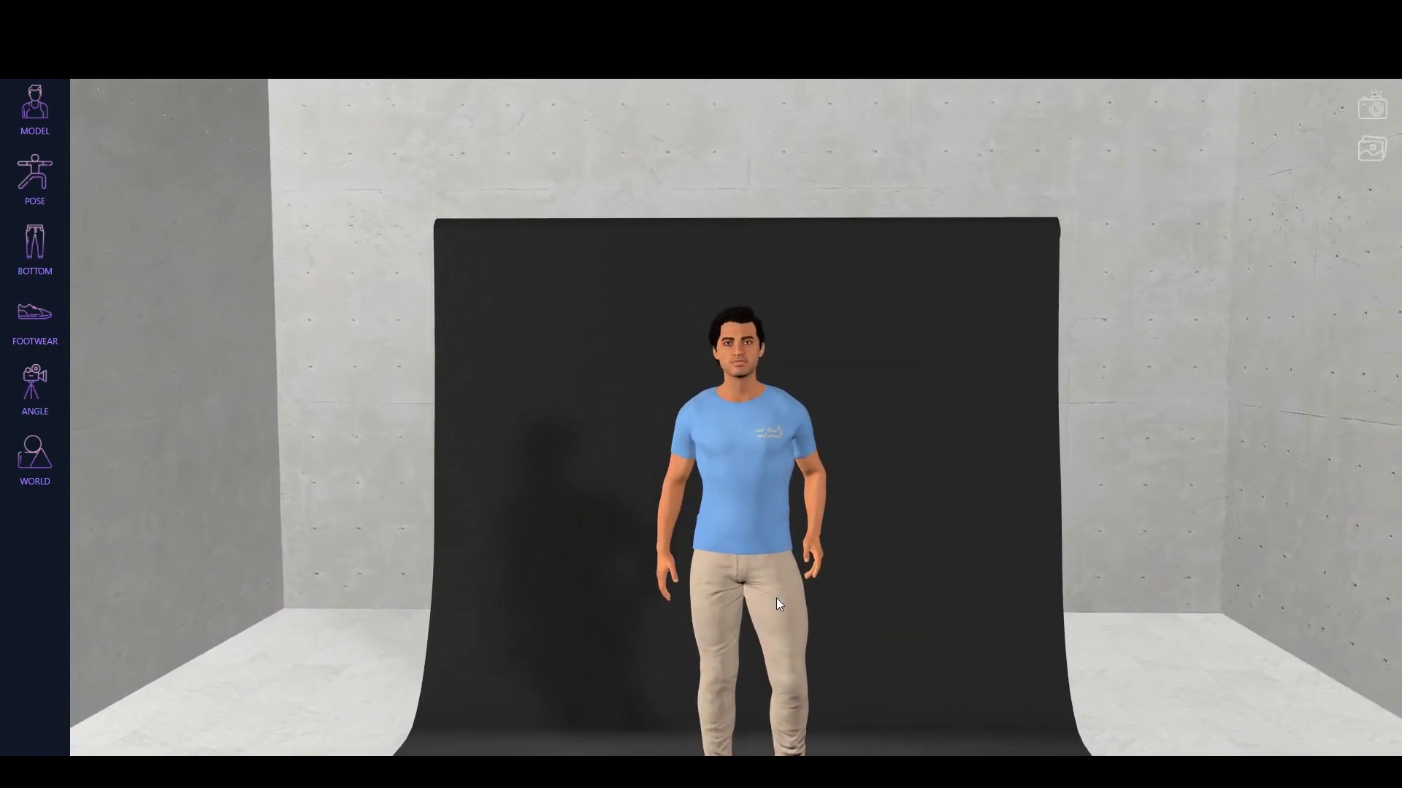
pyautogui.moveTo(776, 675); pyautogui.dragTo(694, 659)
pyautogui.moveTo(87, 128)
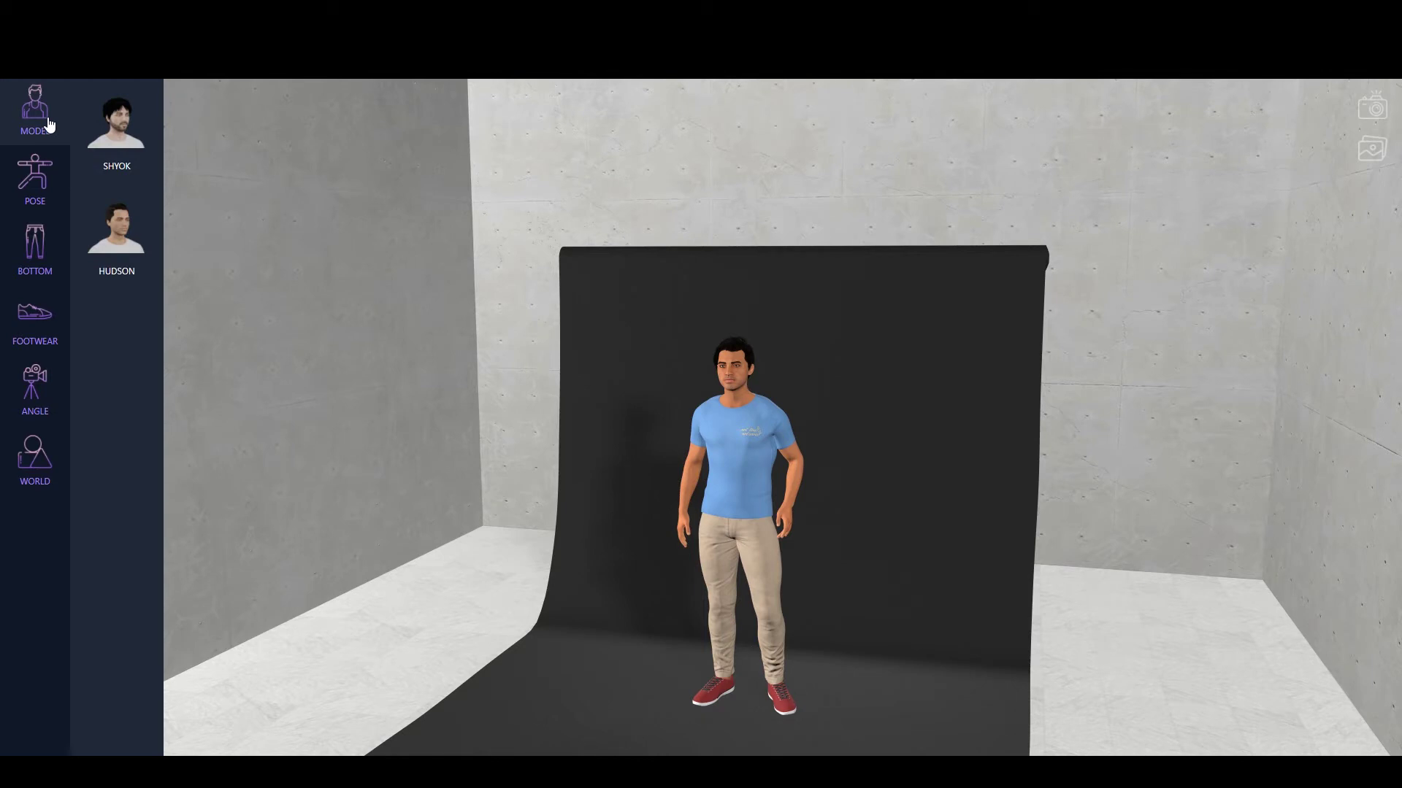
pyautogui.click(126, 135)
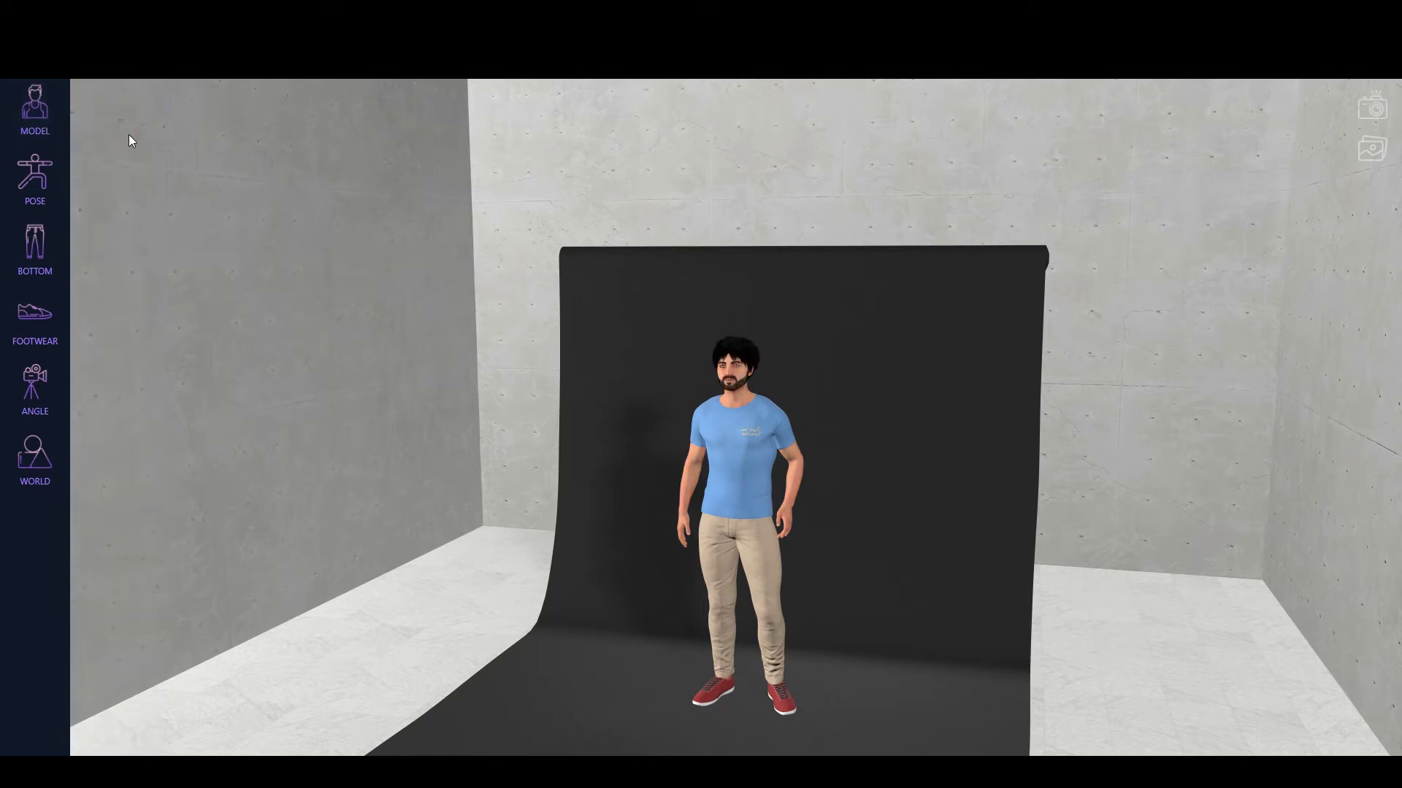
pyautogui.moveTo(49, 133)
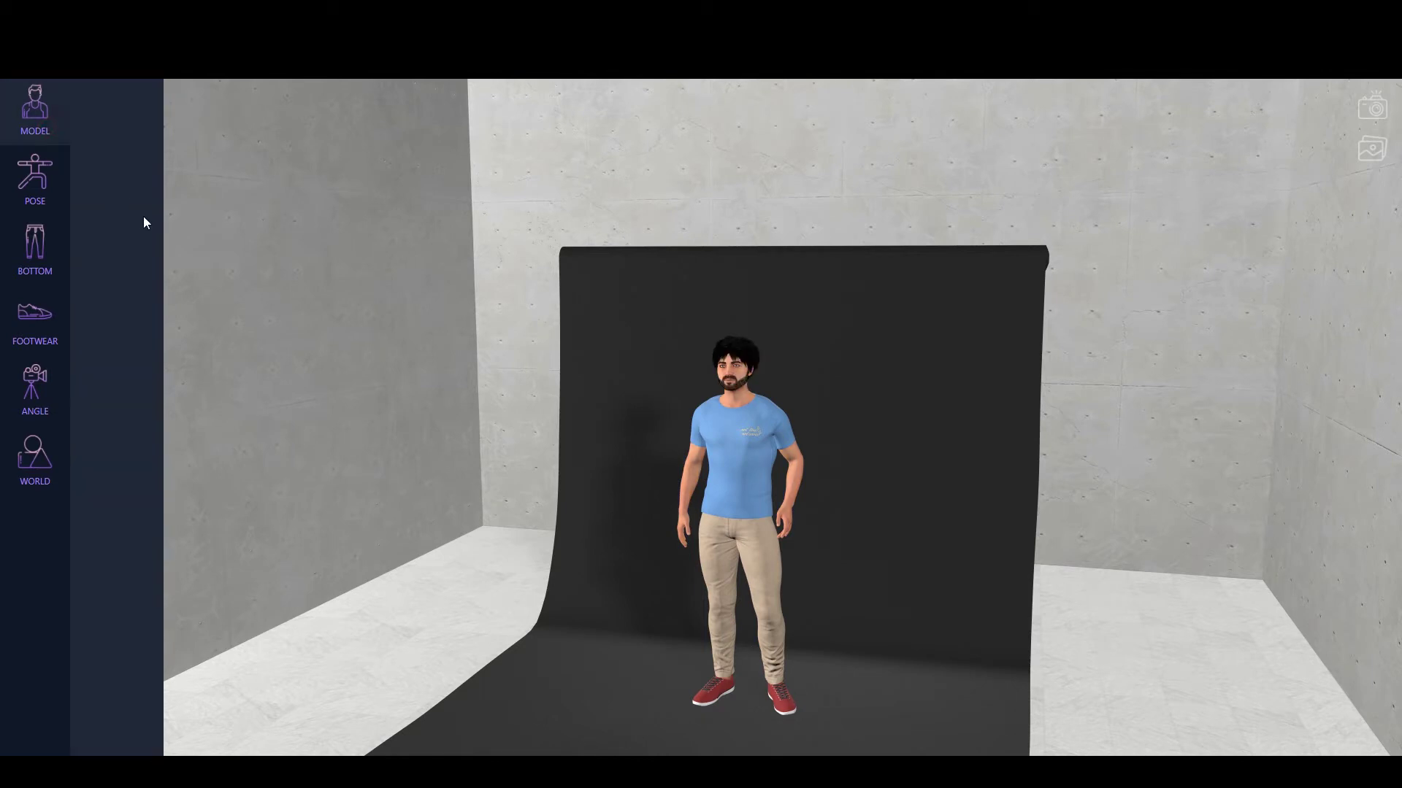
pyautogui.click(144, 217)
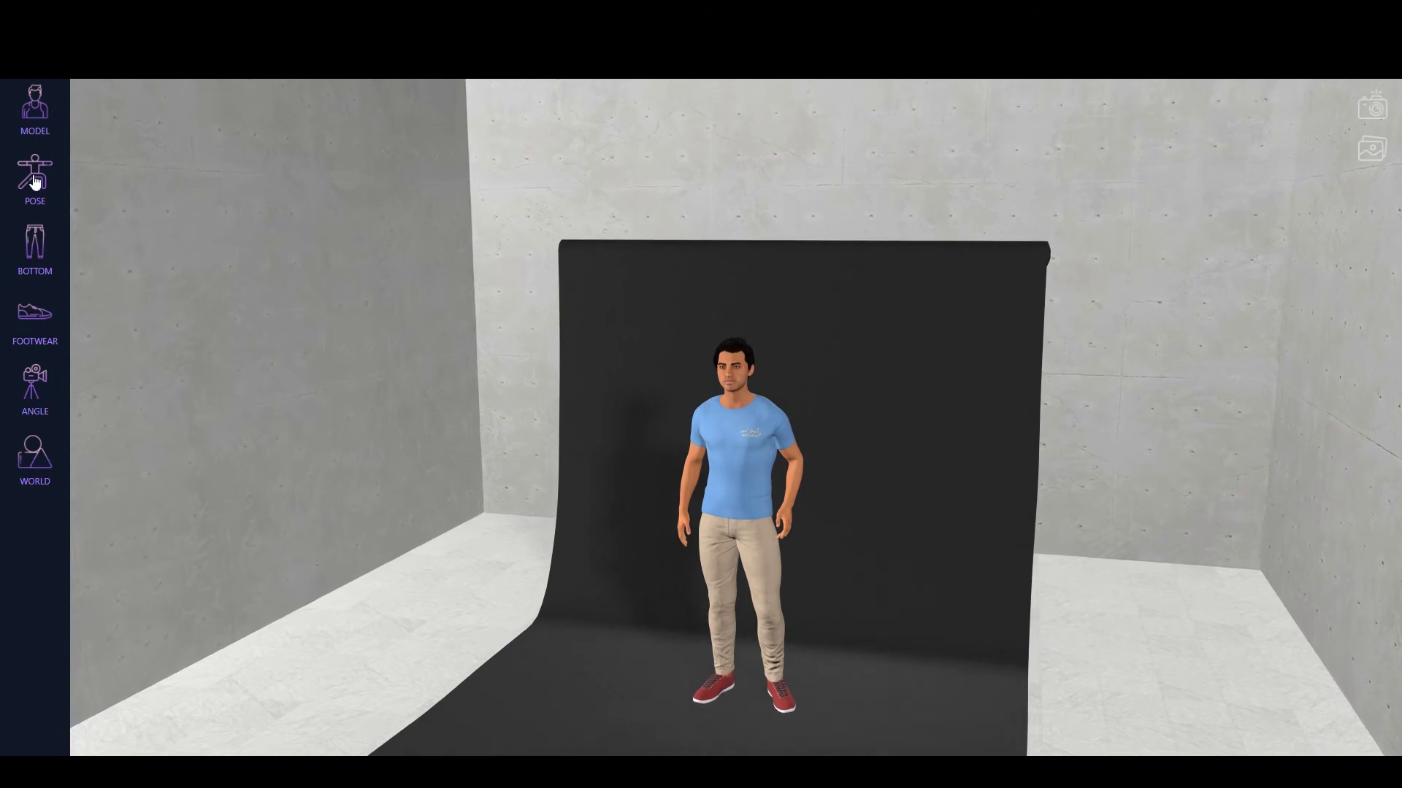
# - Try the walking pose and the pose with arms spread on the model, viewing it from different angles
pyautogui.moveTo(34, 182)
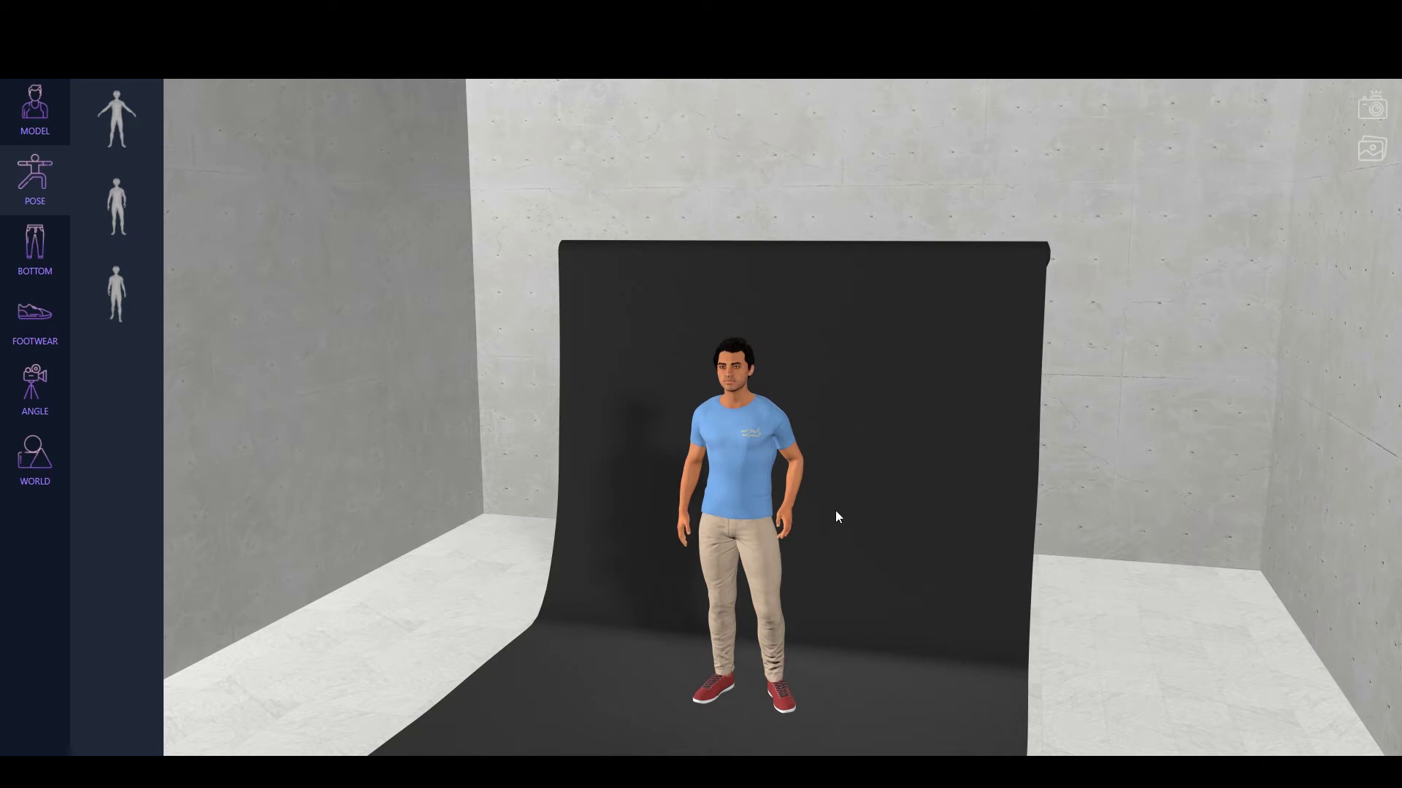
pyautogui.click(121, 305)
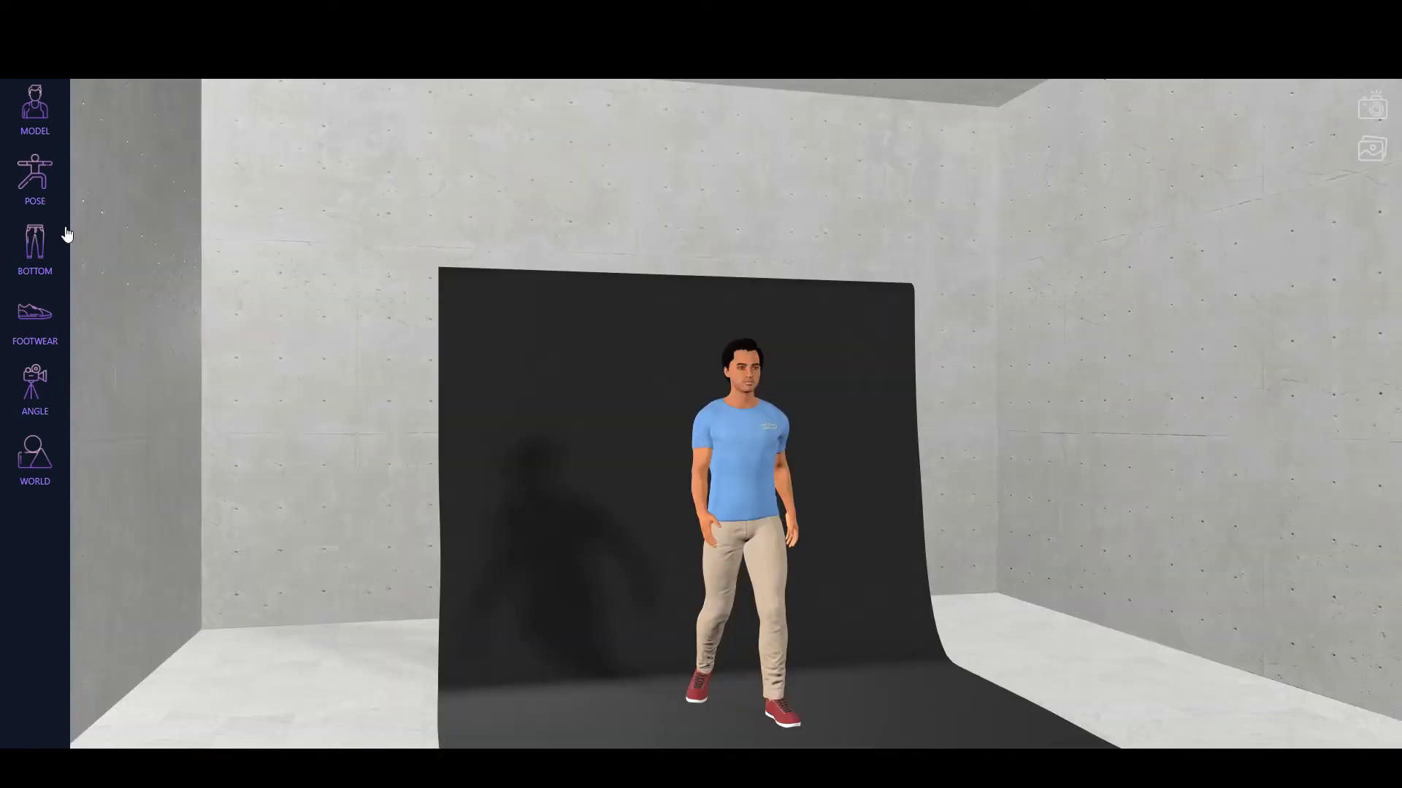
pyautogui.click(45, 189)
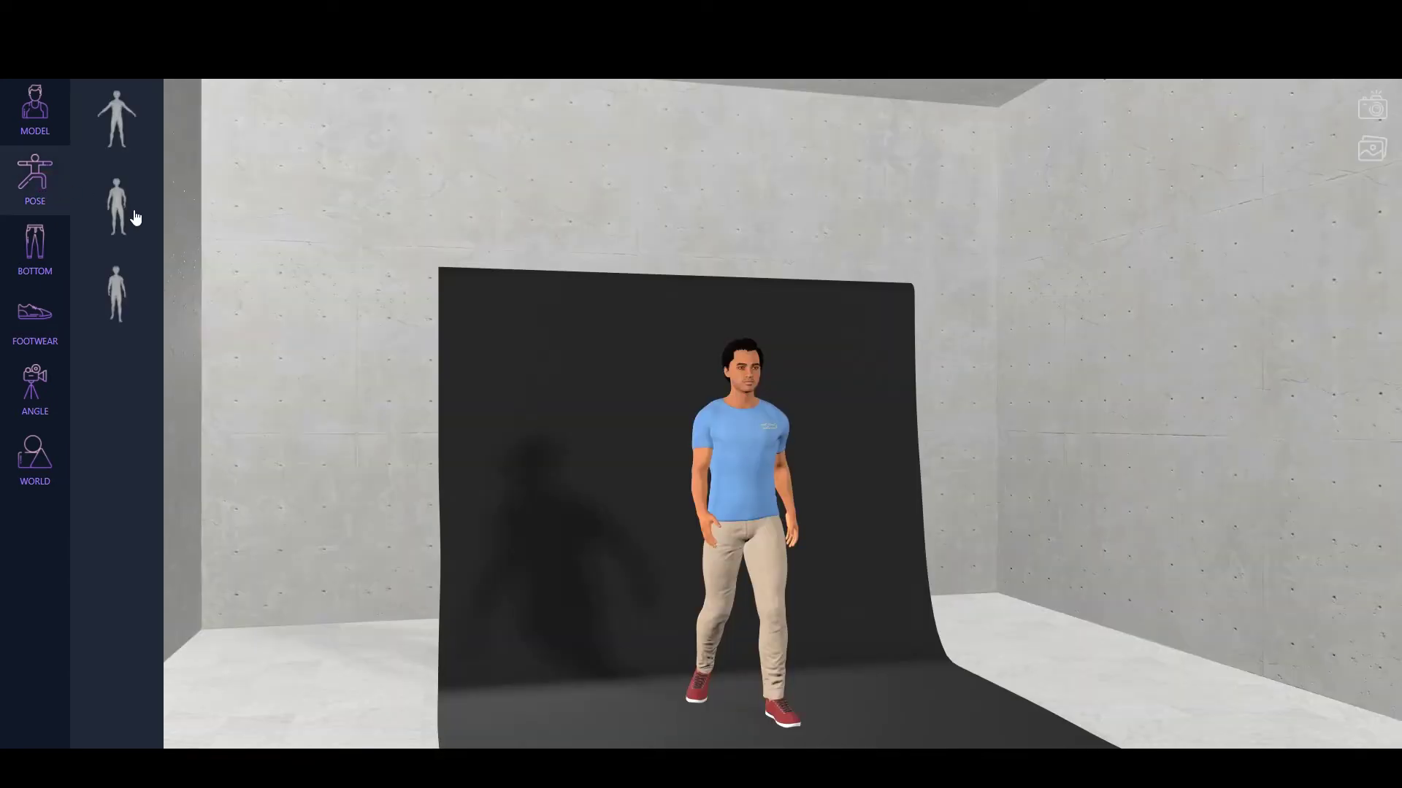
pyautogui.click(129, 128)
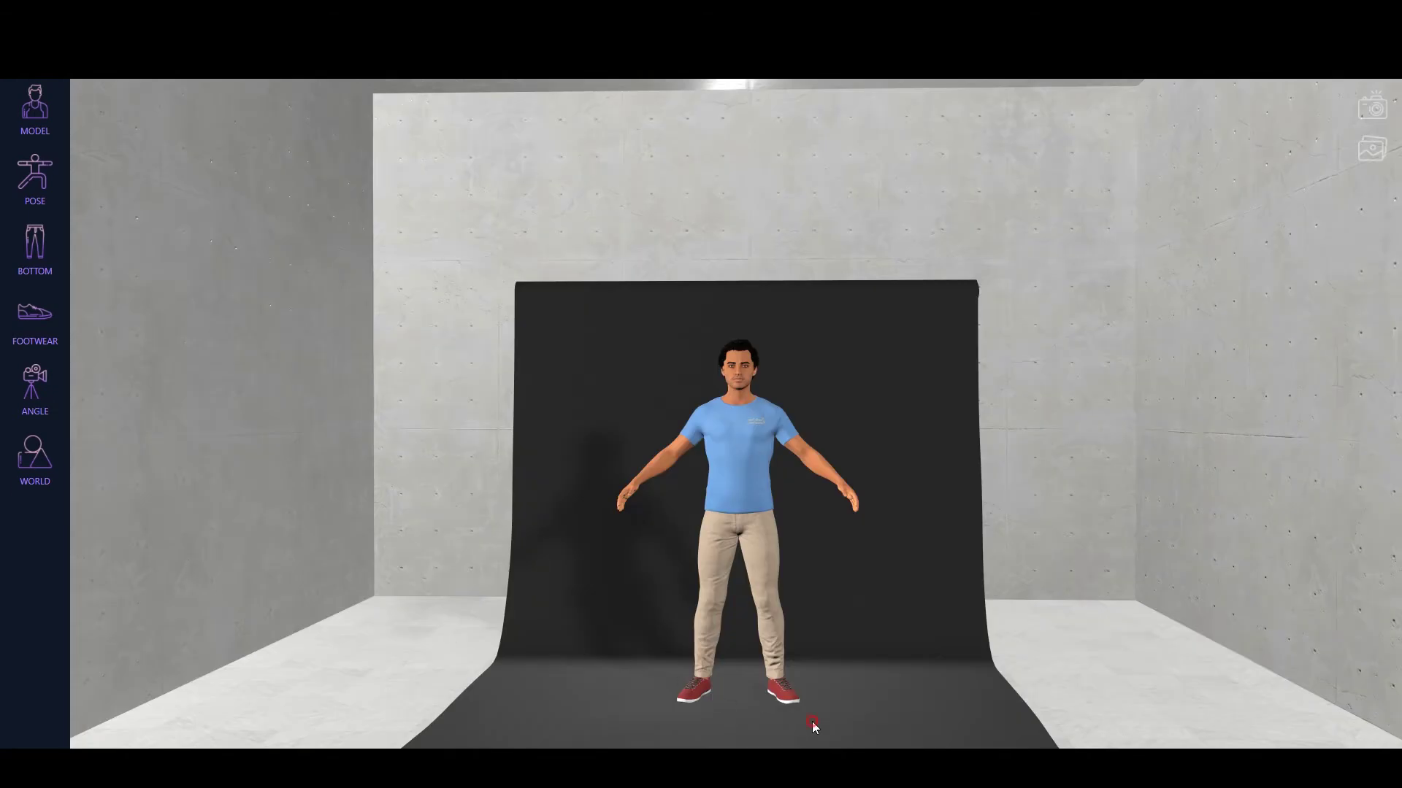
pyautogui.moveTo(814, 726); pyautogui.dragTo(724, 720)
pyautogui.scroll(5, 594, 470)
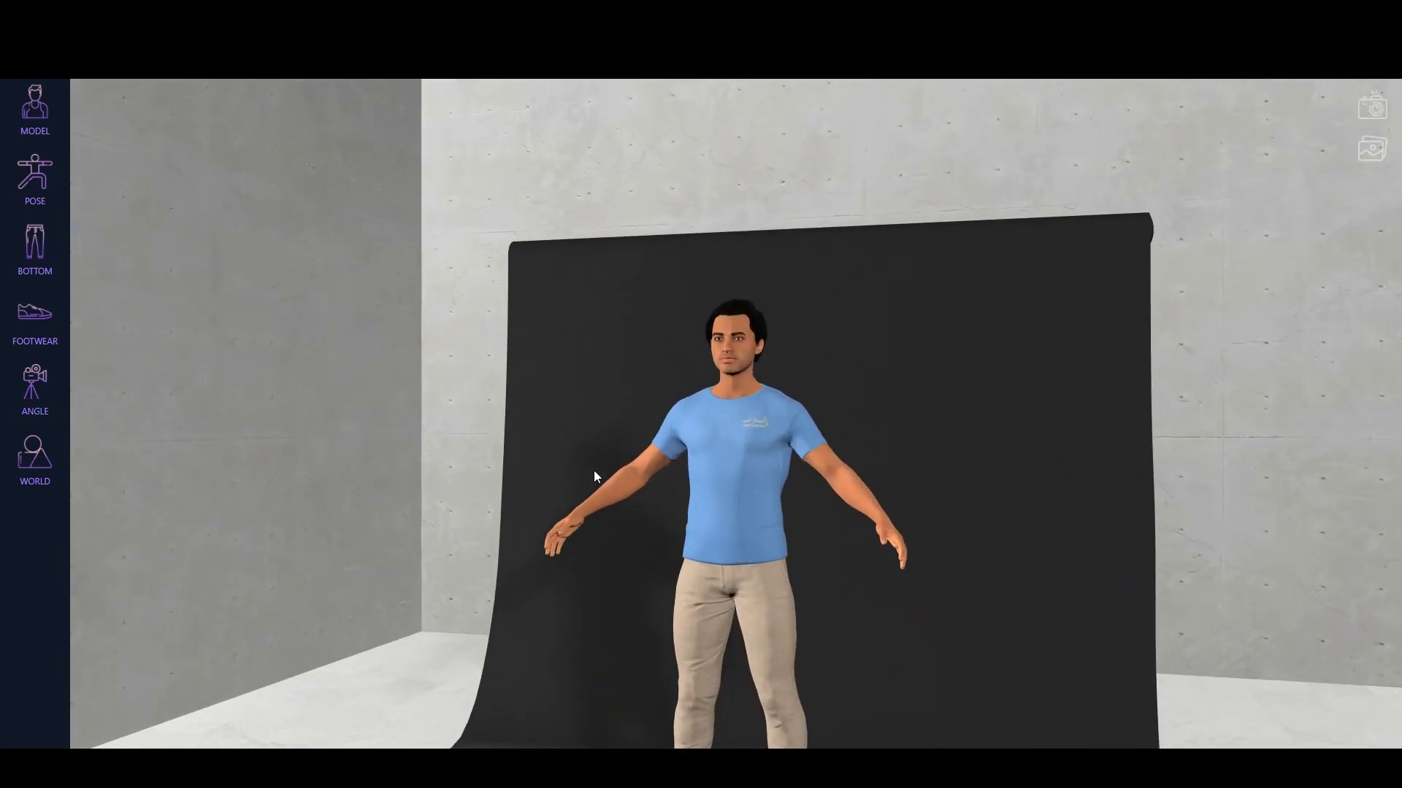
pyautogui.moveTo(573, 651); pyautogui.dragTo(650, 687)
pyautogui.scroll(-5, 760, 662)
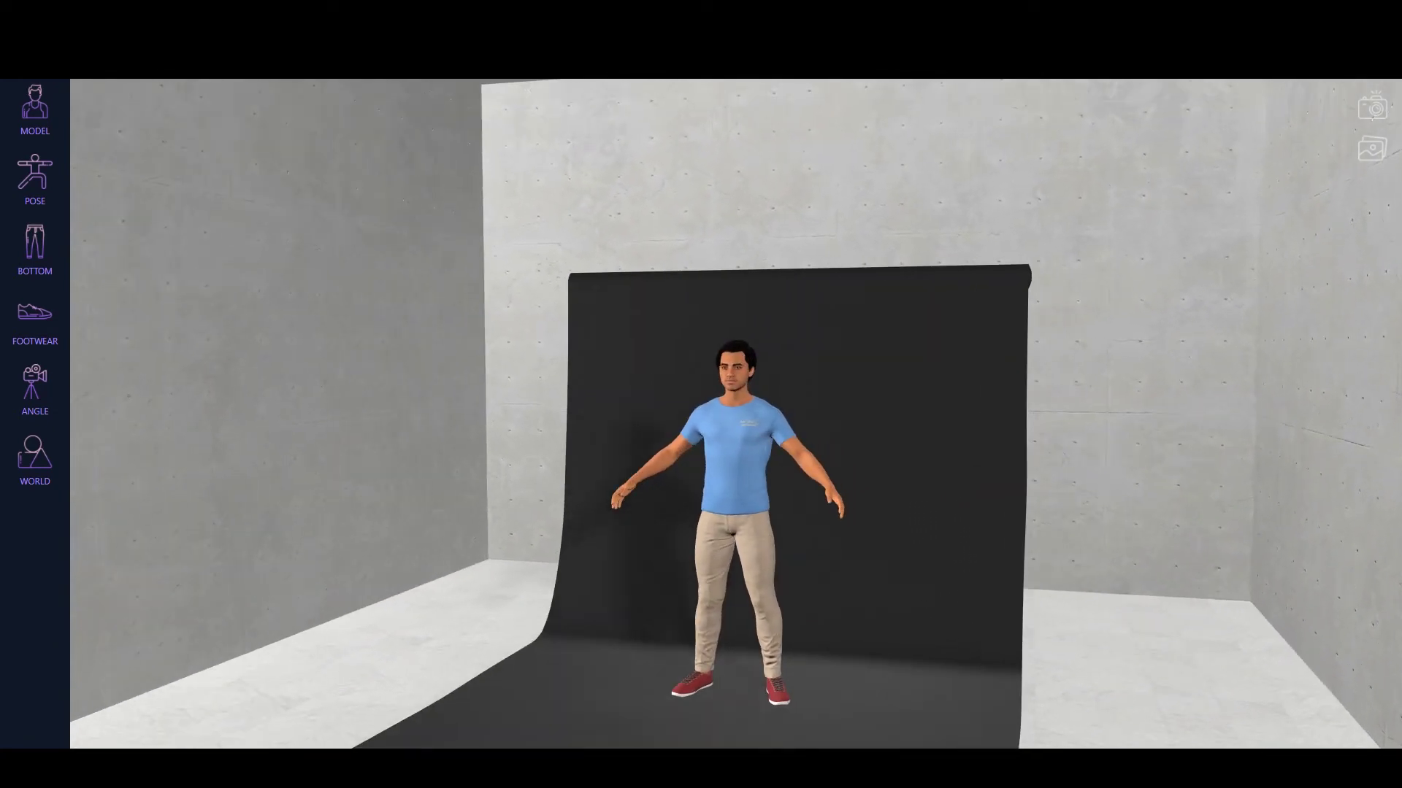
# - Set the model to the relaxed standing pose with arms at the sides and view it from different angles
pyautogui.click(51, 195)
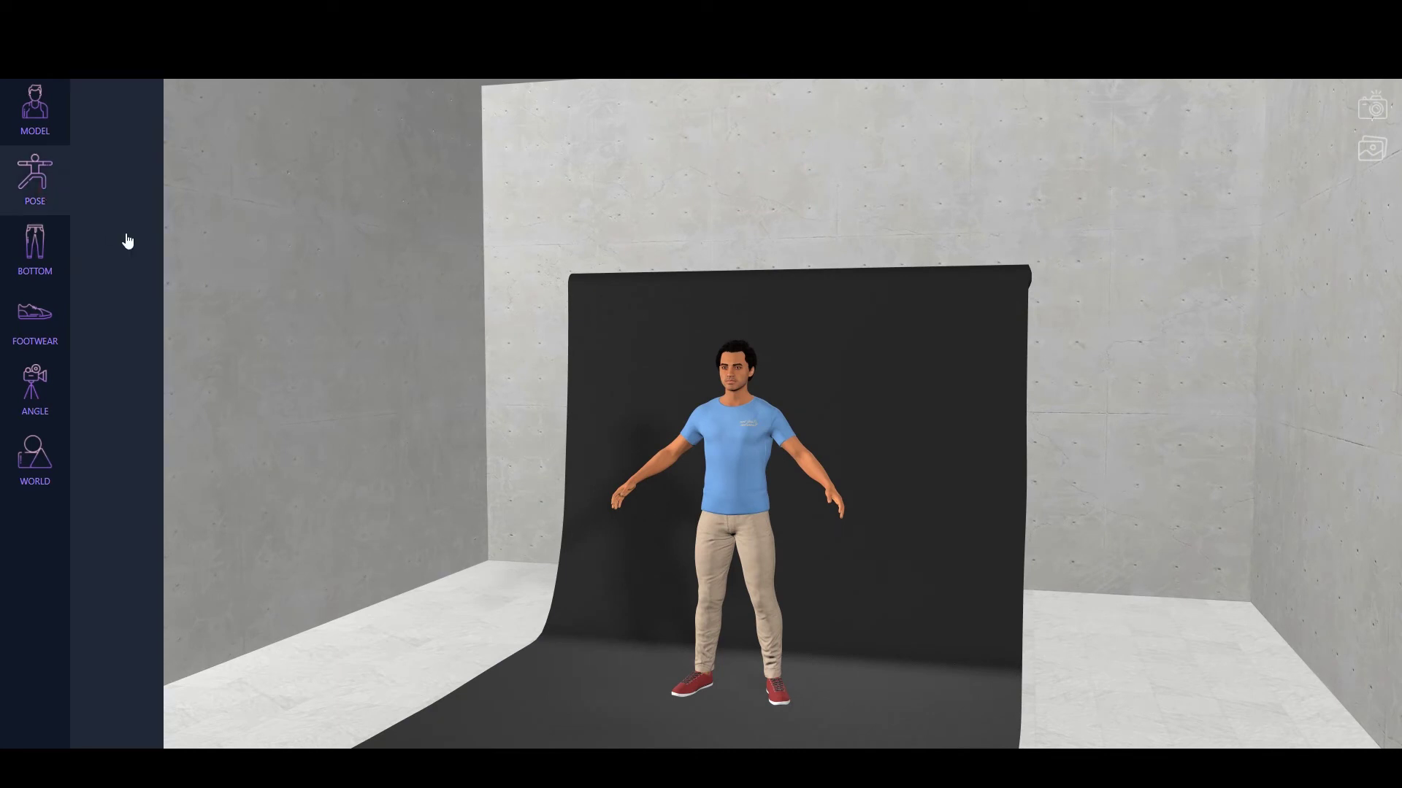
pyautogui.click(126, 206)
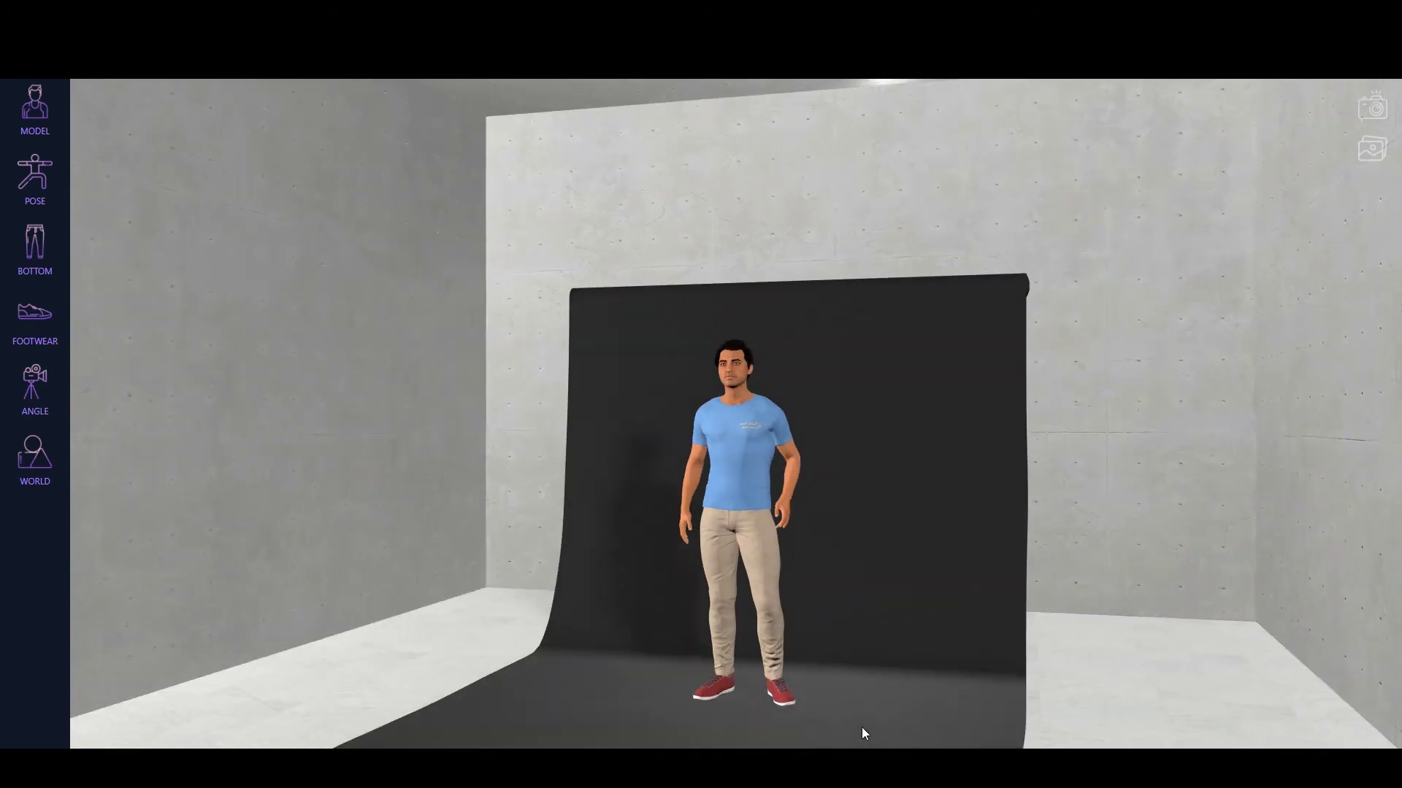
pyautogui.scroll(5, 790, 693)
pyautogui.scroll(-5, 773, 469)
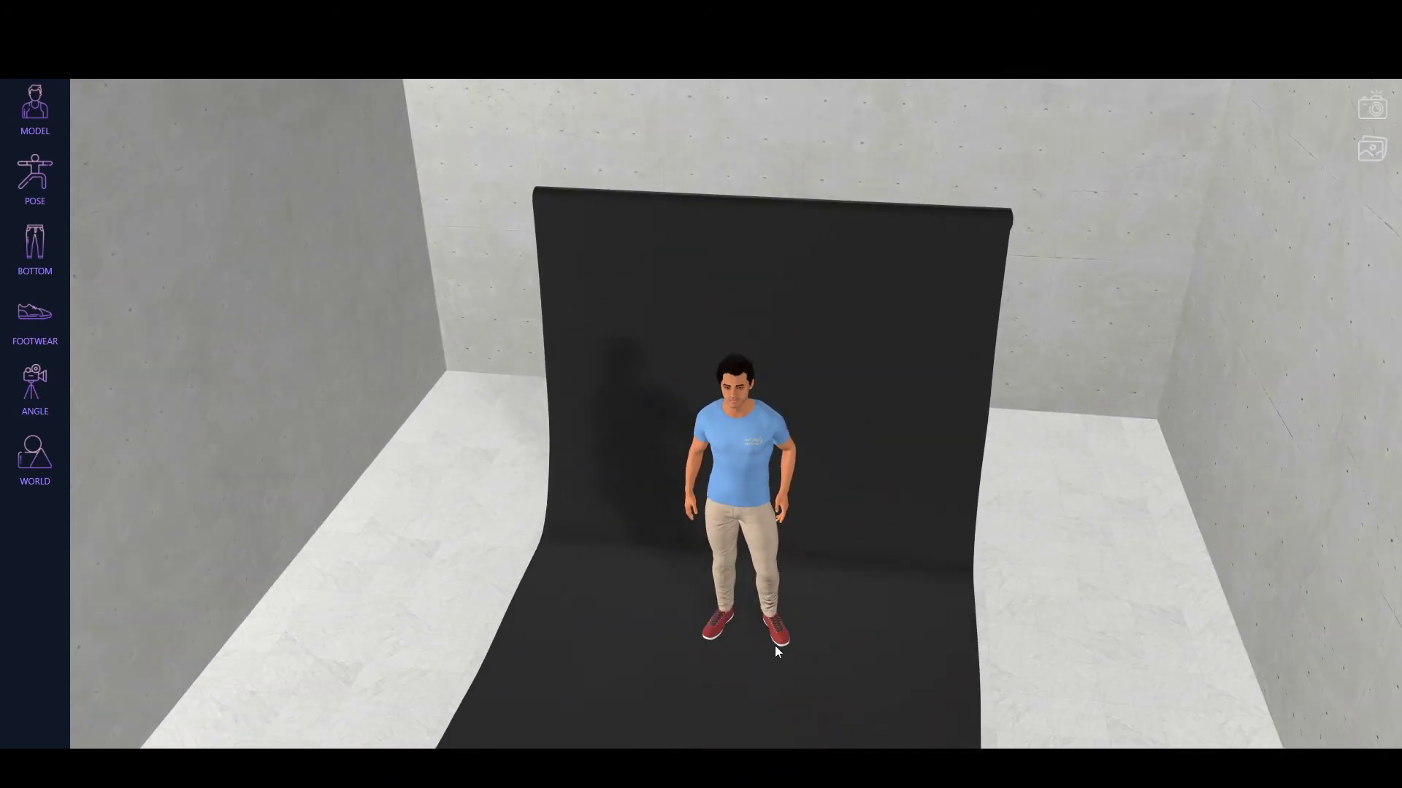
pyautogui.moveTo(776, 648); pyautogui.dragTo(755, 586)
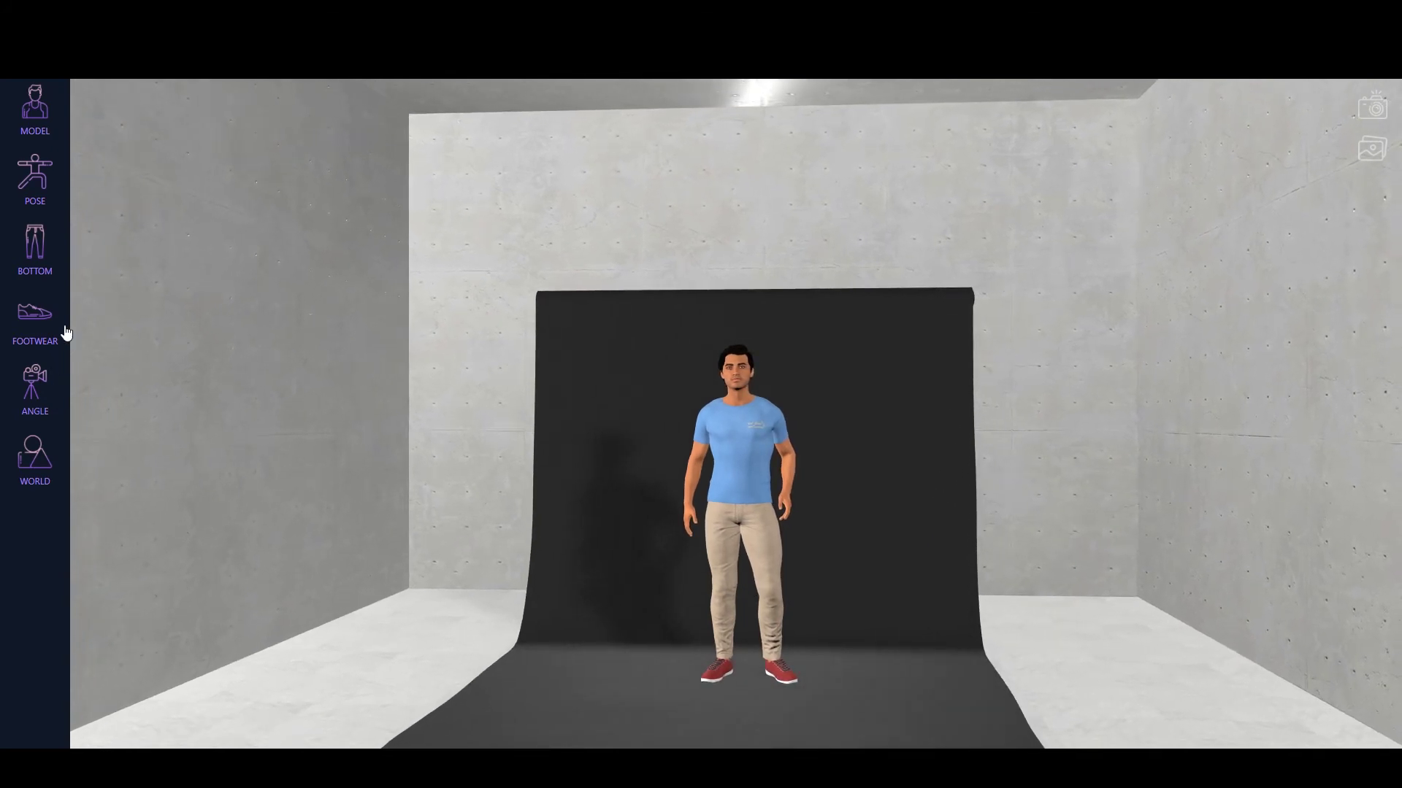
# - Change the model's trousers to the dark jeans and inspect them up close and from a distance
pyautogui.click(46, 273)
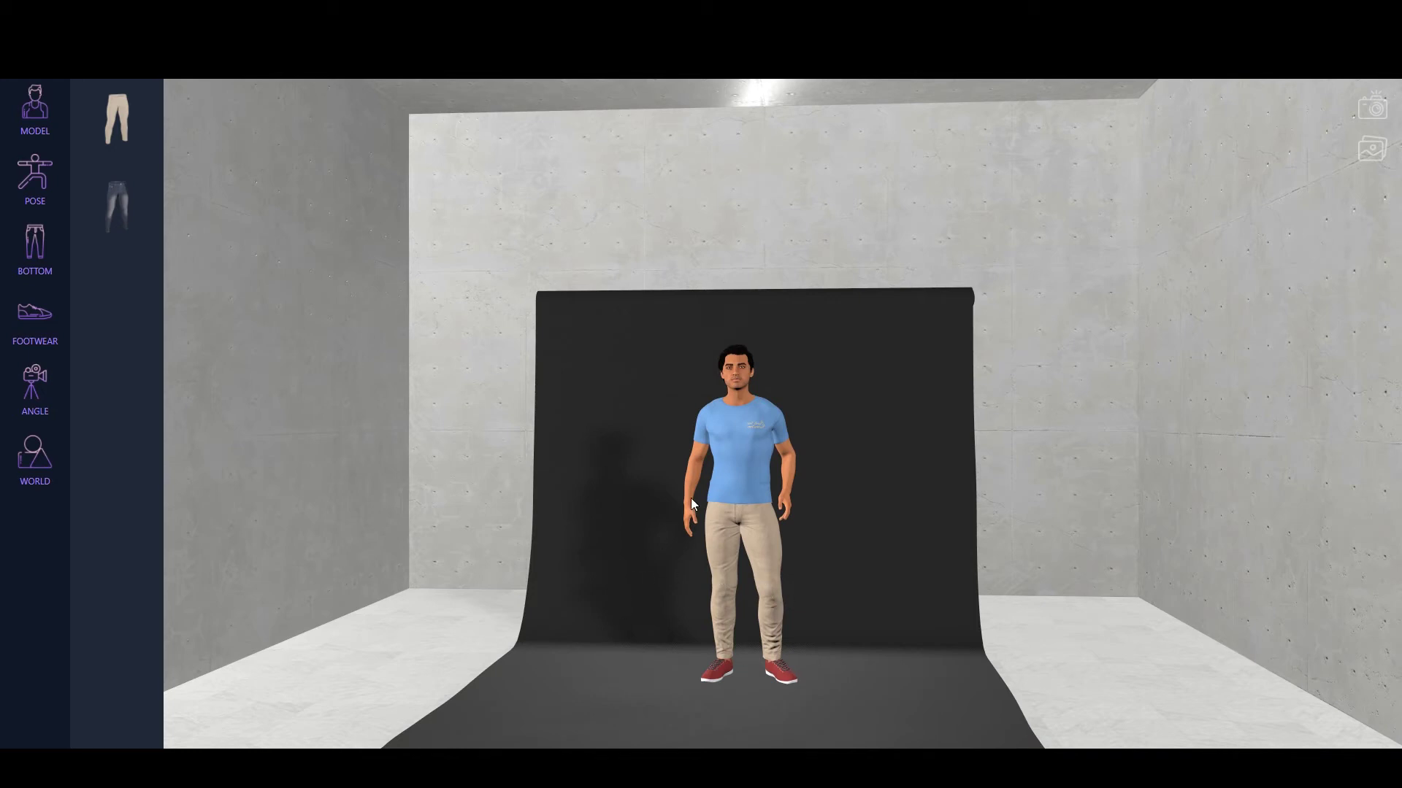
pyautogui.click(115, 212)
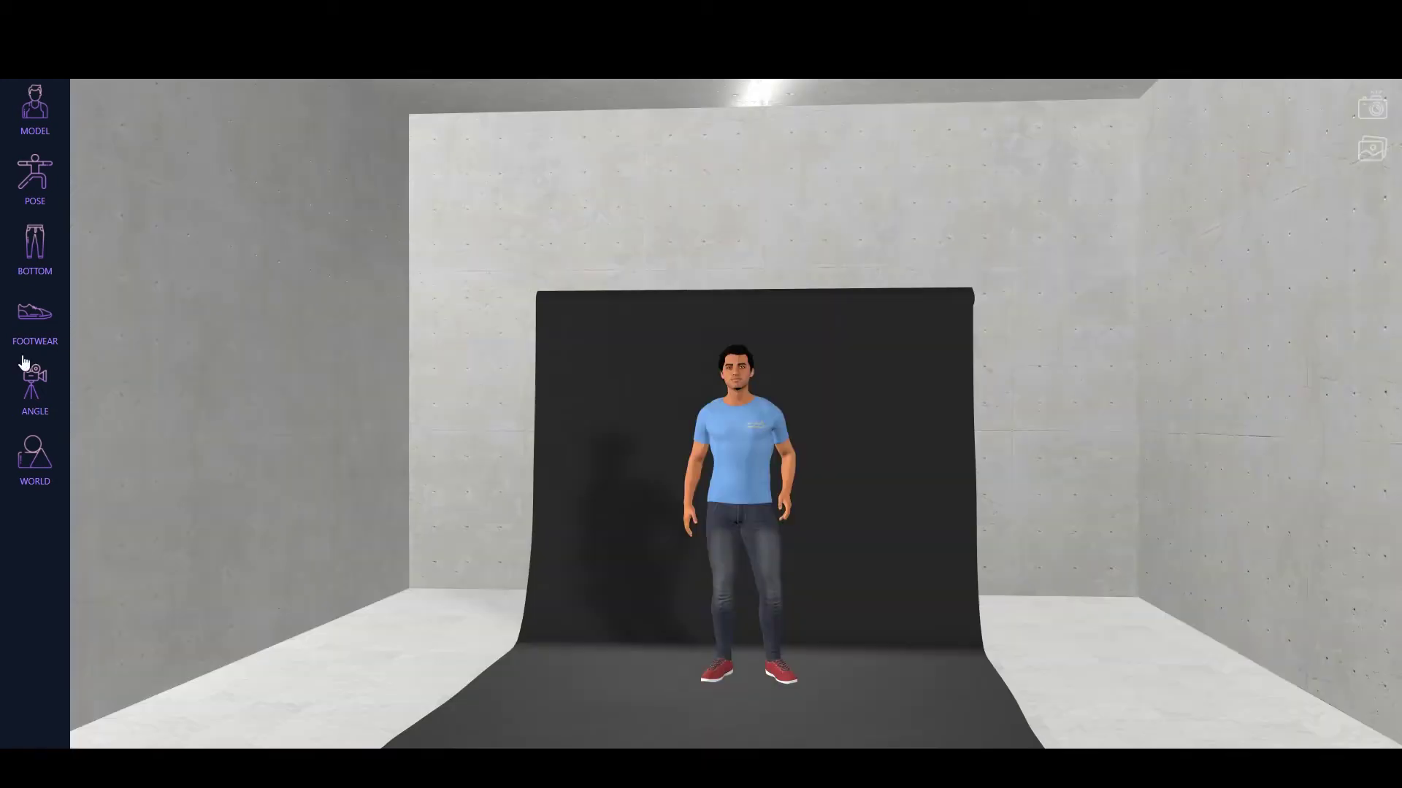
pyautogui.moveTo(620, 666); pyautogui.dragTo(669, 605)
pyautogui.scroll(7, 759, 622)
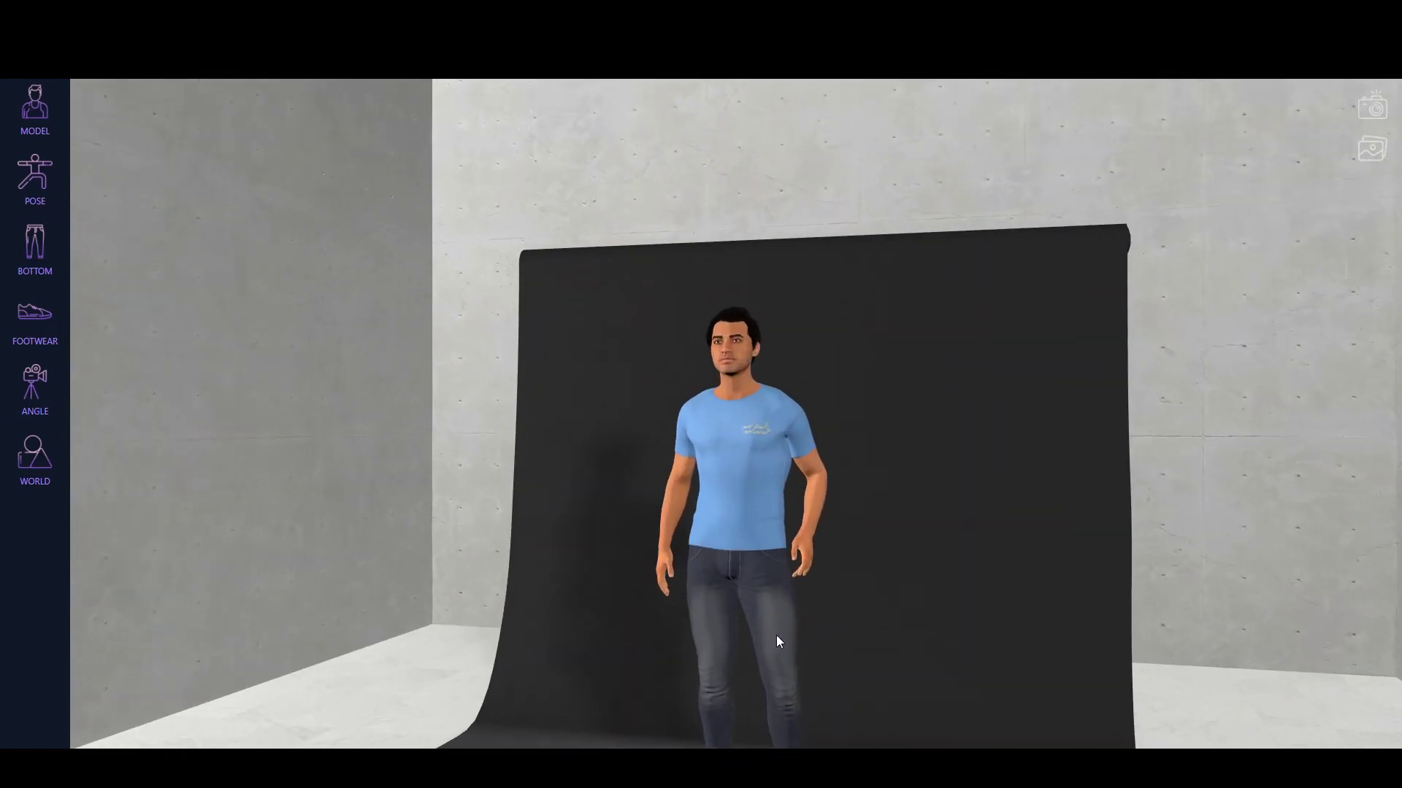
pyautogui.scroll(-3, 868, 618)
pyautogui.moveTo(868, 618); pyautogui.dragTo(774, 702)
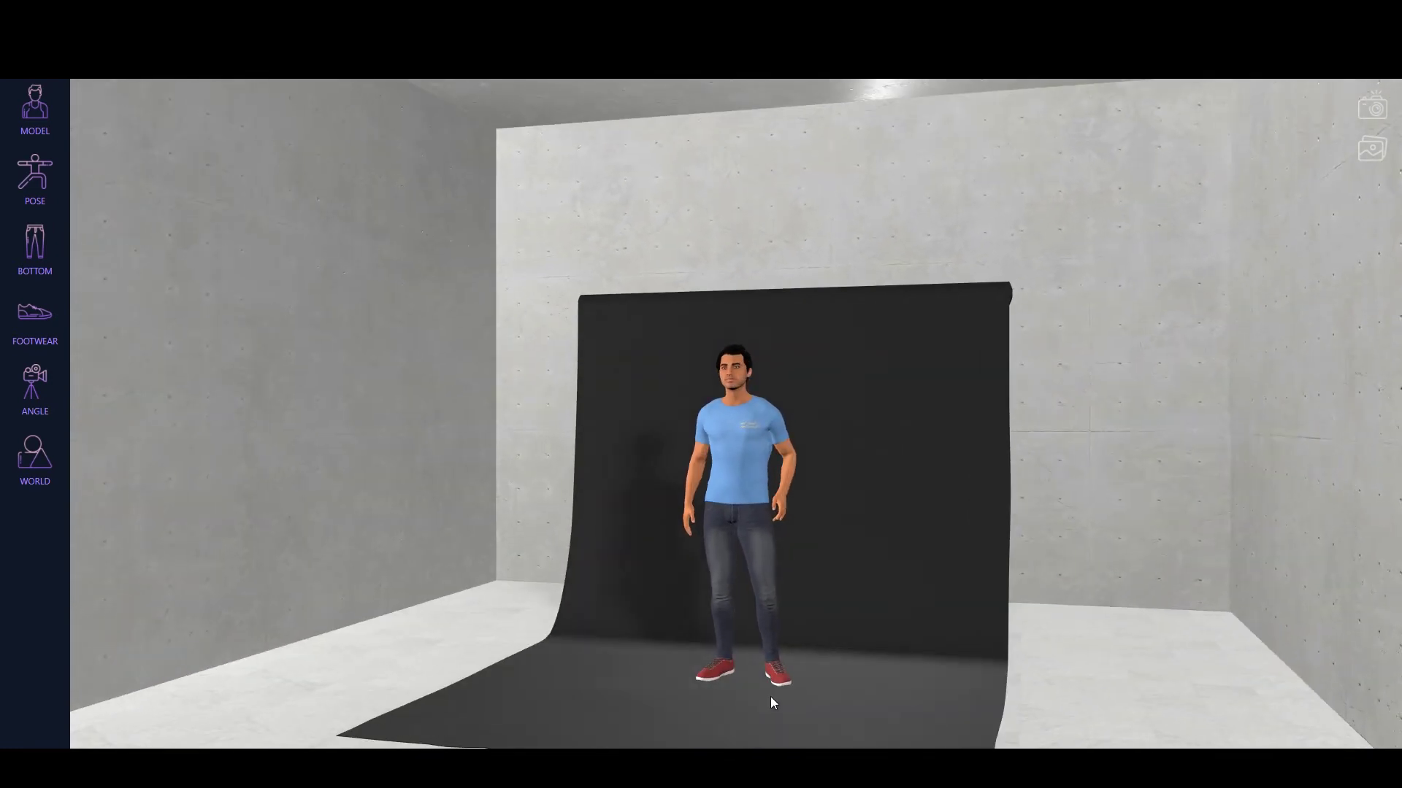
# - Switch the model's trousers to the beige pair and back to the dark jeans
pyautogui.click(32, 261)
pyautogui.click(115, 131)
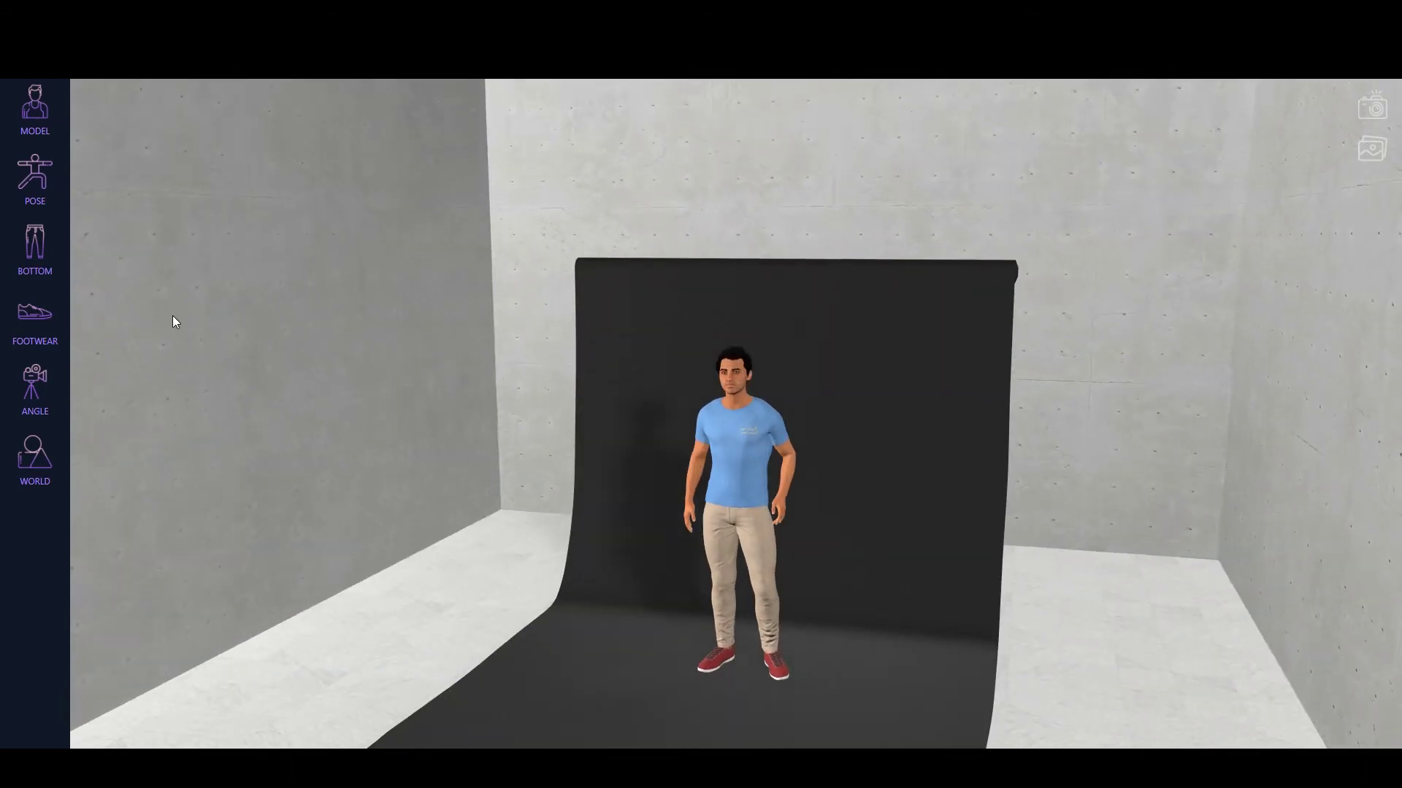
pyautogui.moveTo(159, 231)
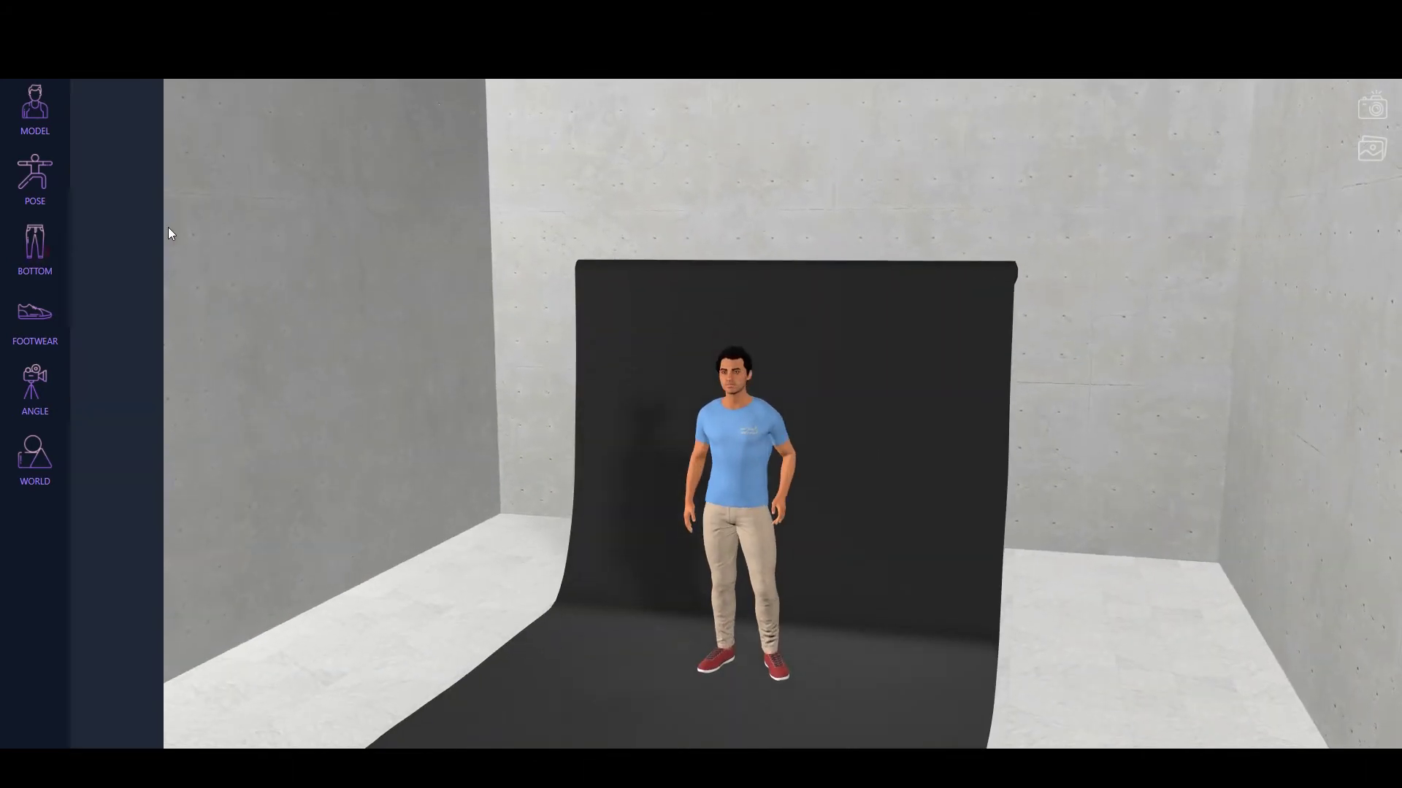
pyautogui.click(118, 214)
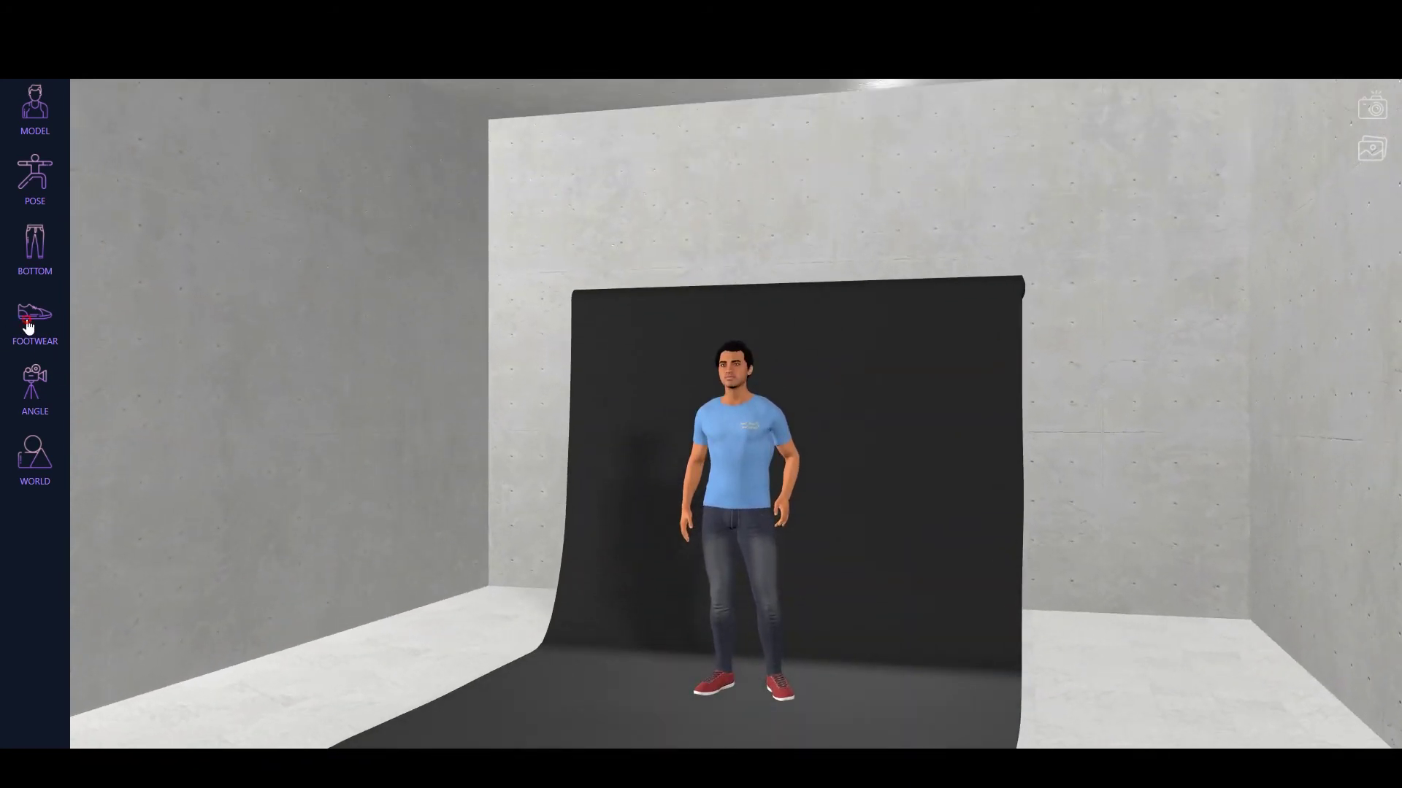
# - Put the brown leather shoes on the model and look at them up close
pyautogui.moveTo(28, 326)
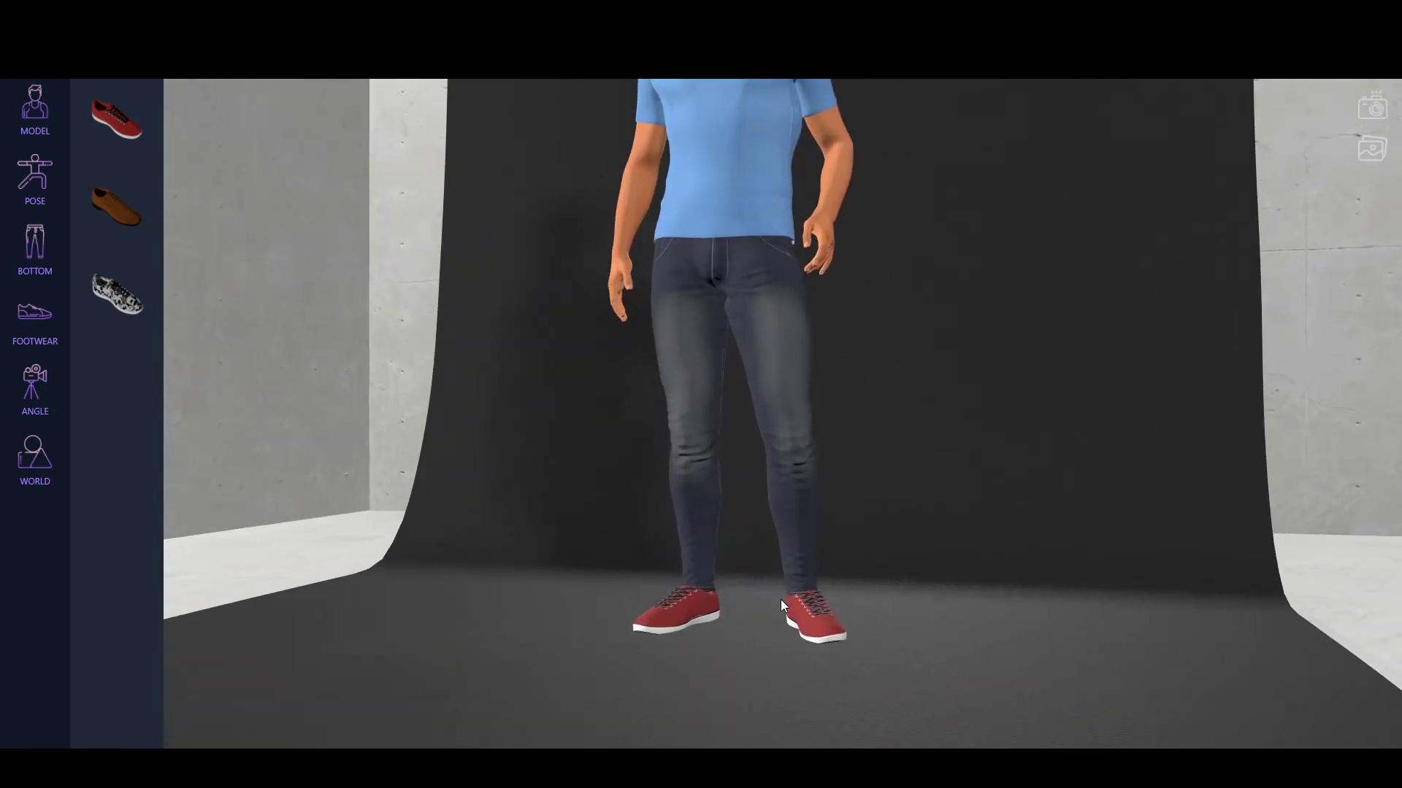
pyautogui.moveTo(818, 680); pyautogui.dragTo(787, 637)
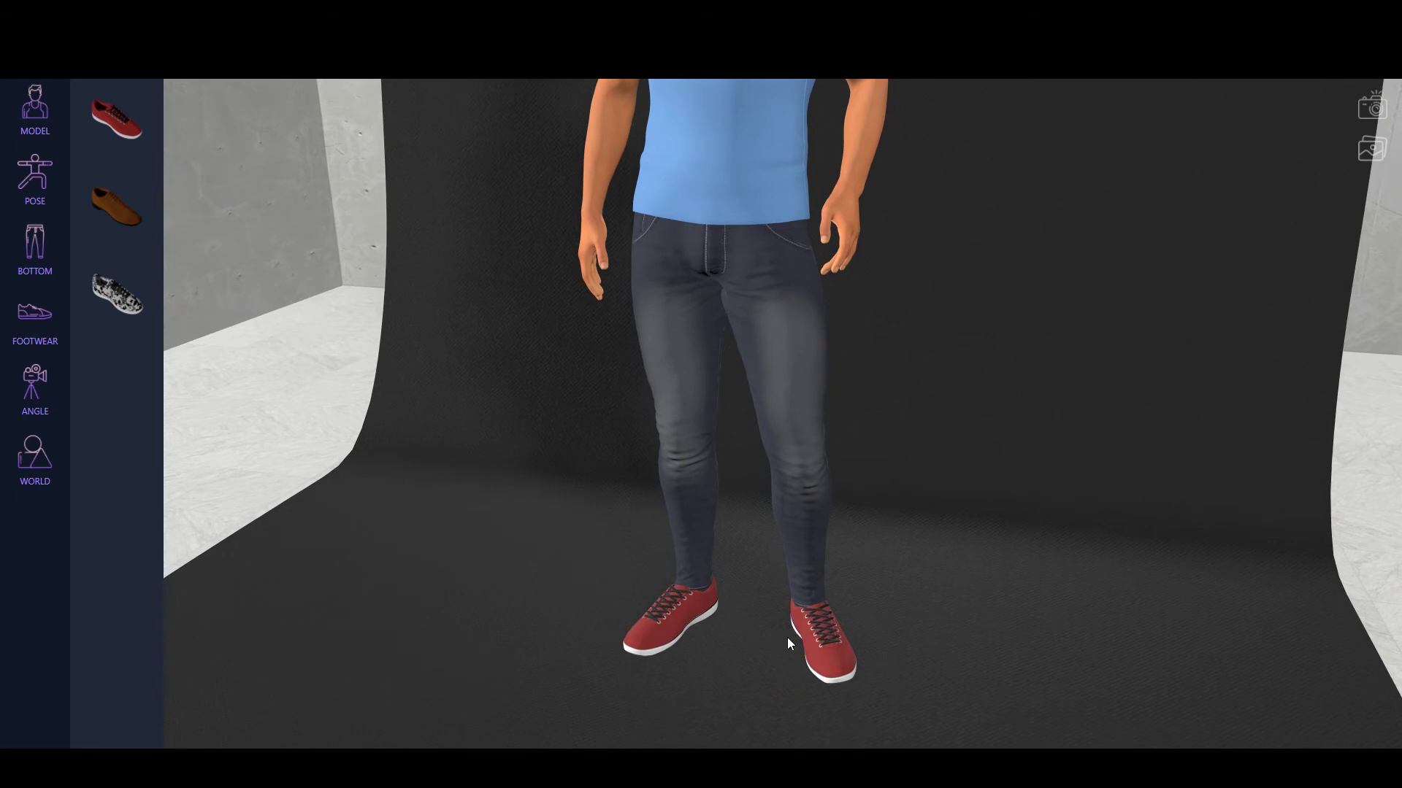
pyautogui.click(103, 202)
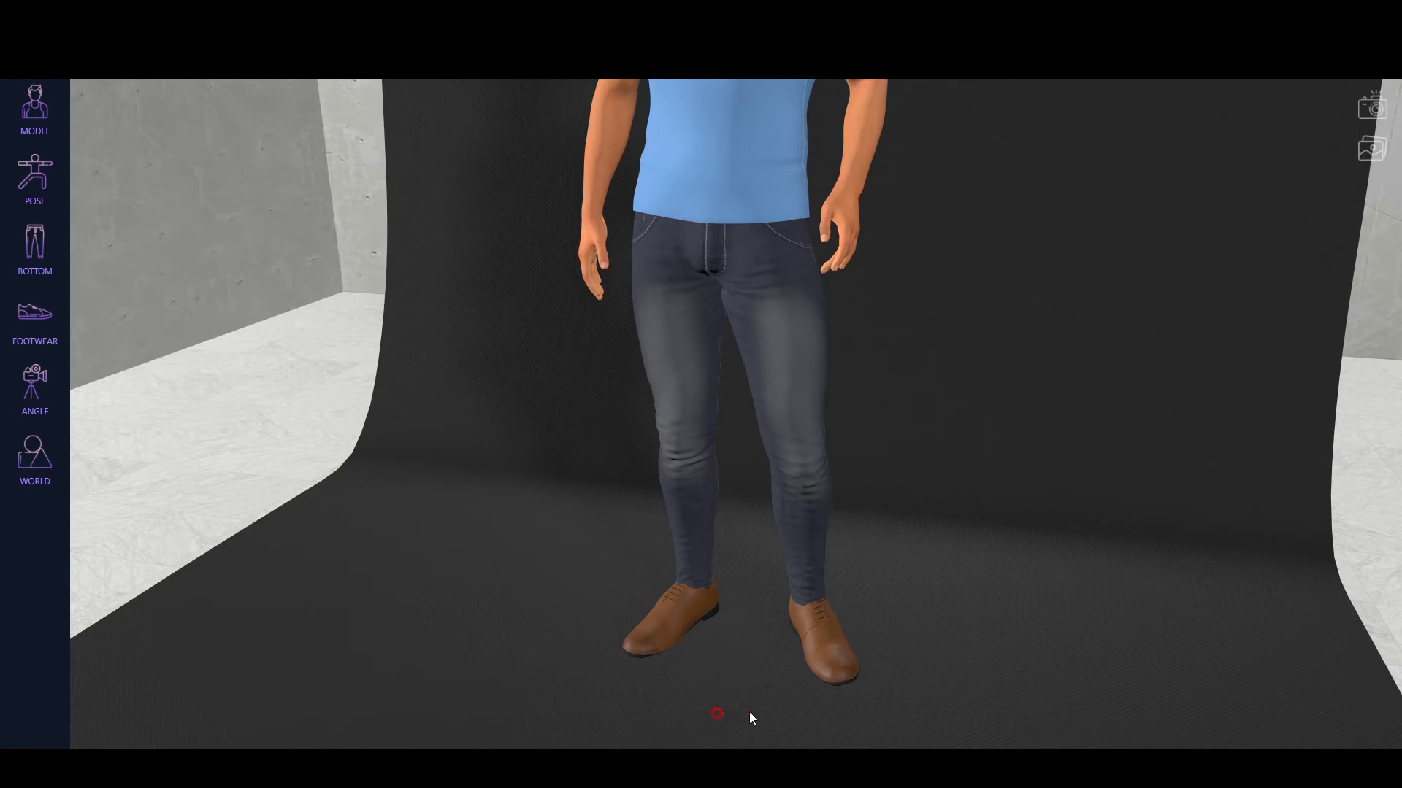
pyautogui.moveTo(749, 712)
pyautogui.mouseDown()
pyautogui.moveTo(879, 693)
pyautogui.moveTo(849, 670)
pyautogui.moveTo(923, 715)
pyautogui.moveTo(757, 691)
pyautogui.moveTo(776, 738)
pyautogui.moveTo(876, 723)
pyautogui.moveTo(768, 699)
pyautogui.mouseUp()
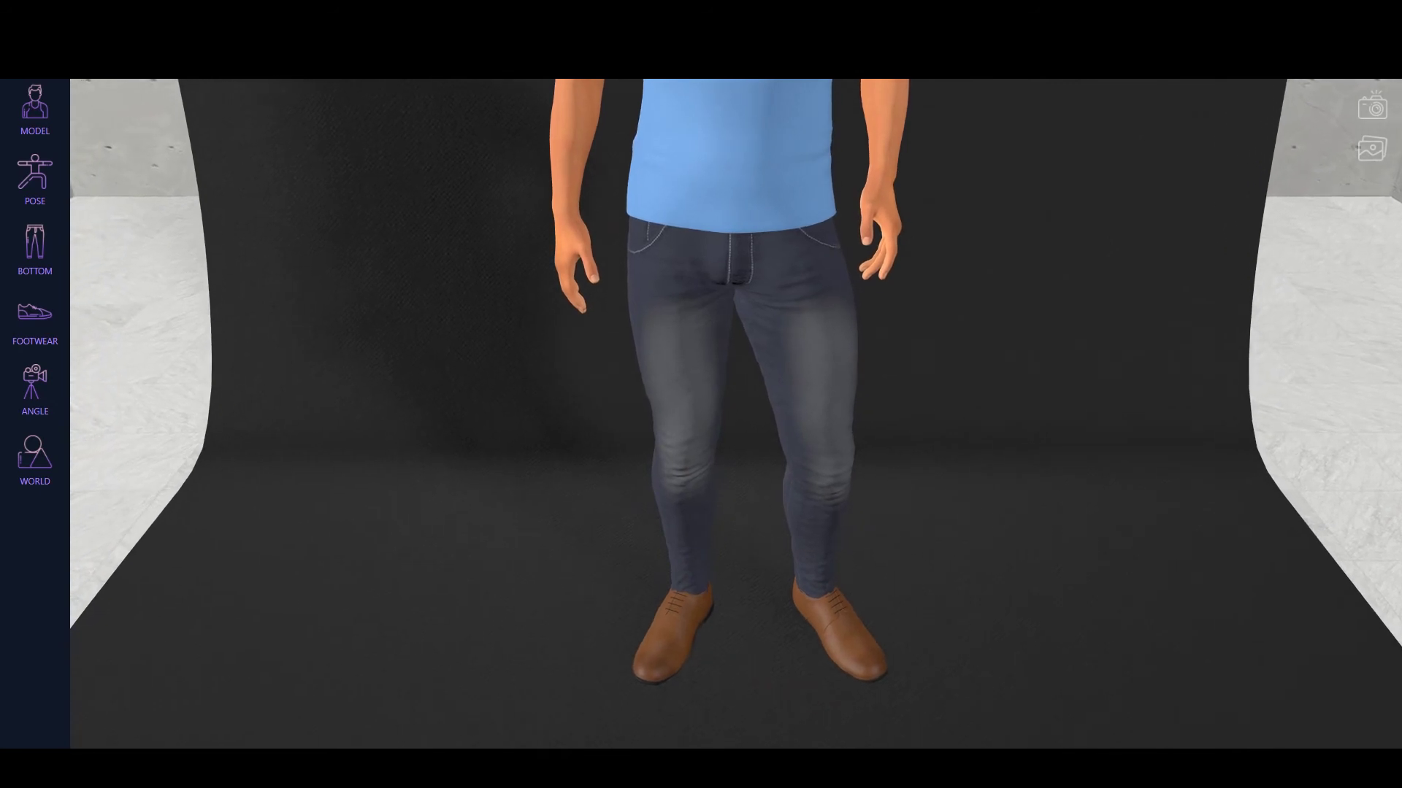
# - Change the model's footwear to the black-and-white patterned sneakers and inspect them from different angles
pyautogui.click(43, 327)
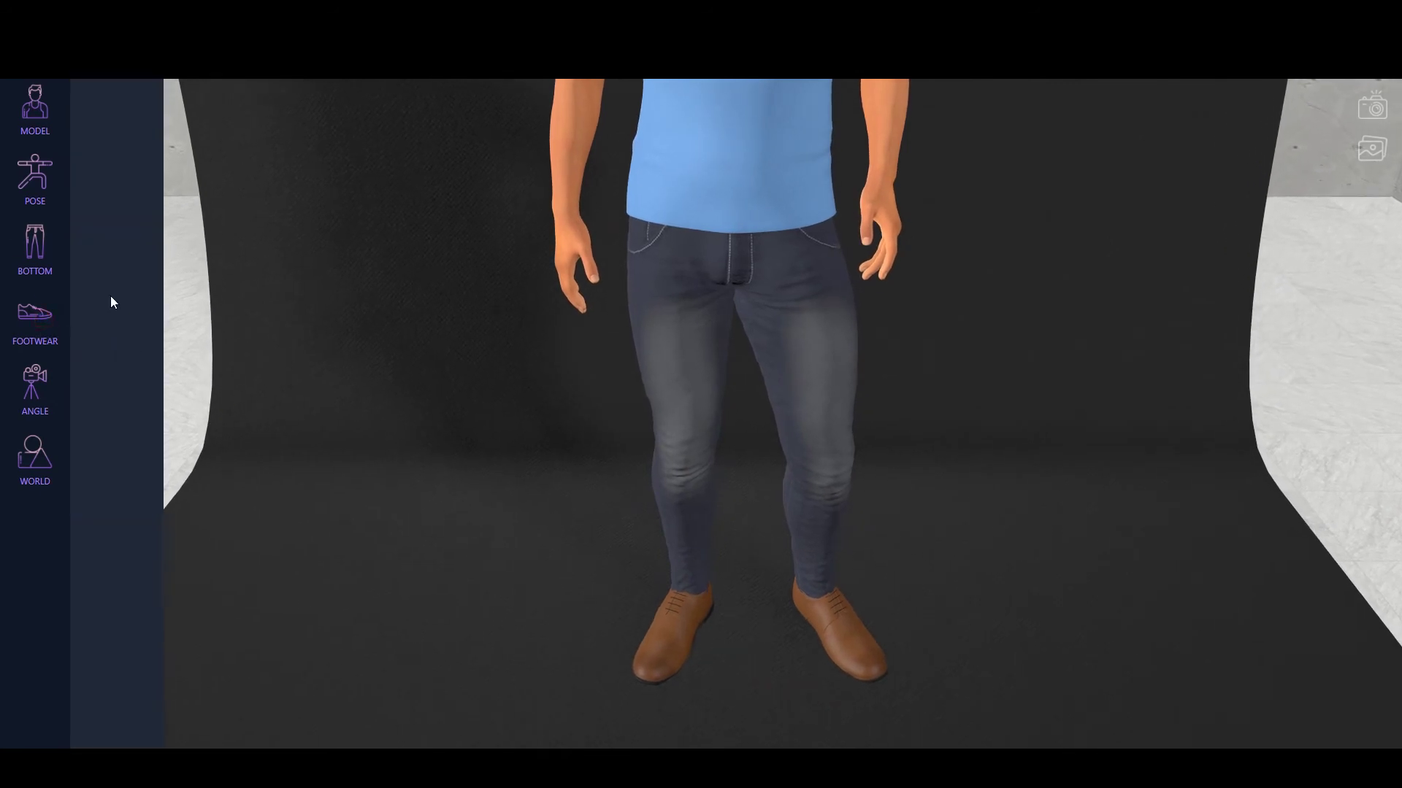
pyautogui.click(111, 295)
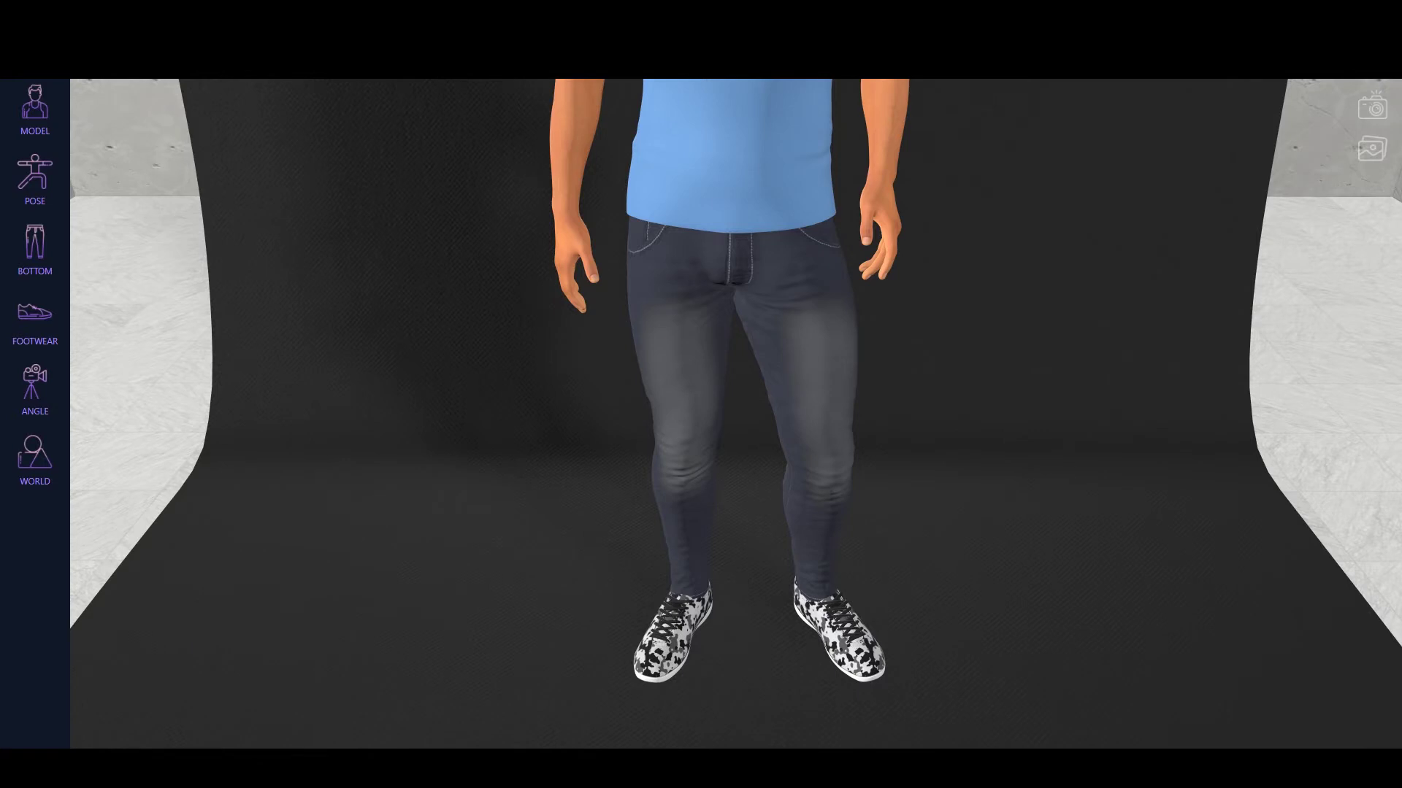
pyautogui.scroll(5, 724, 707)
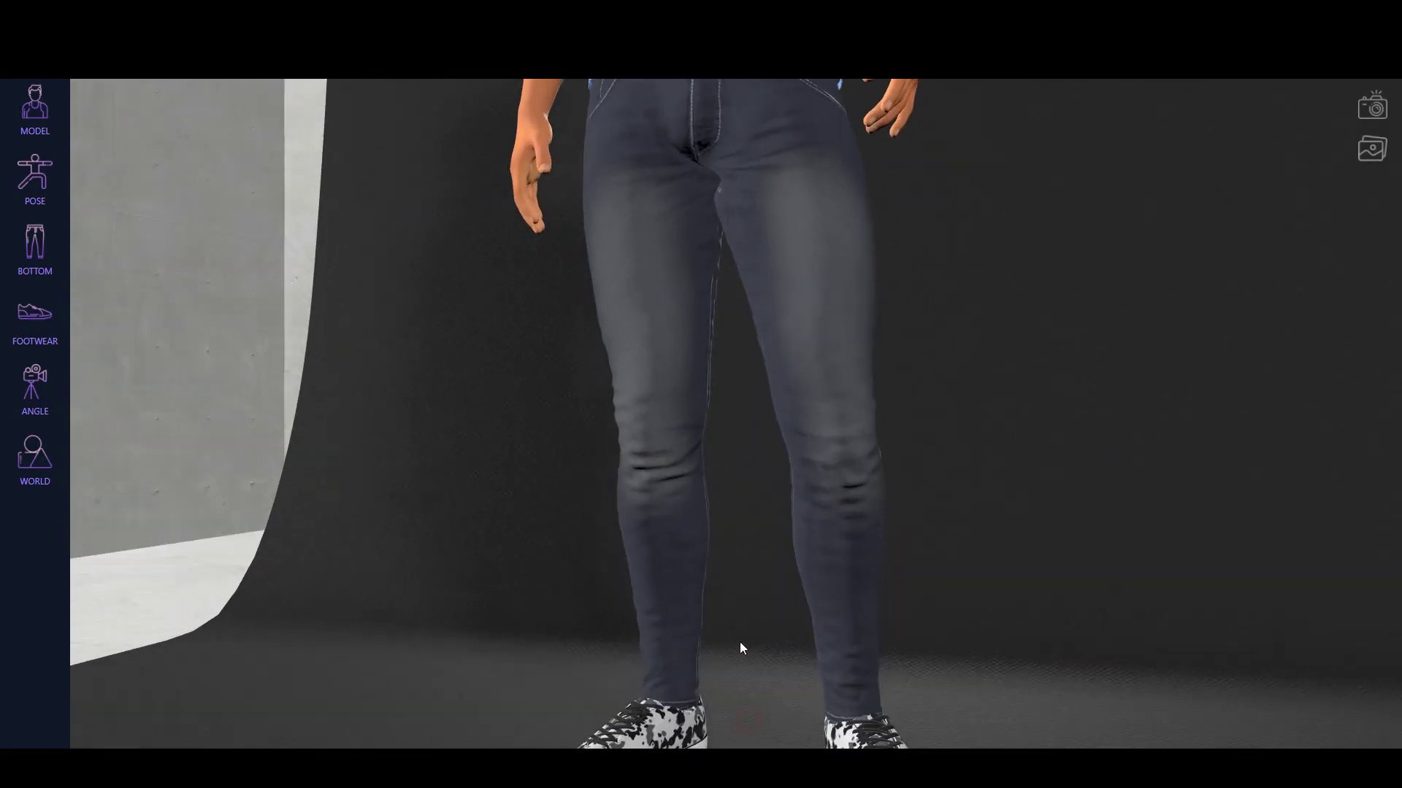
pyautogui.scroll(-5, 779, 735)
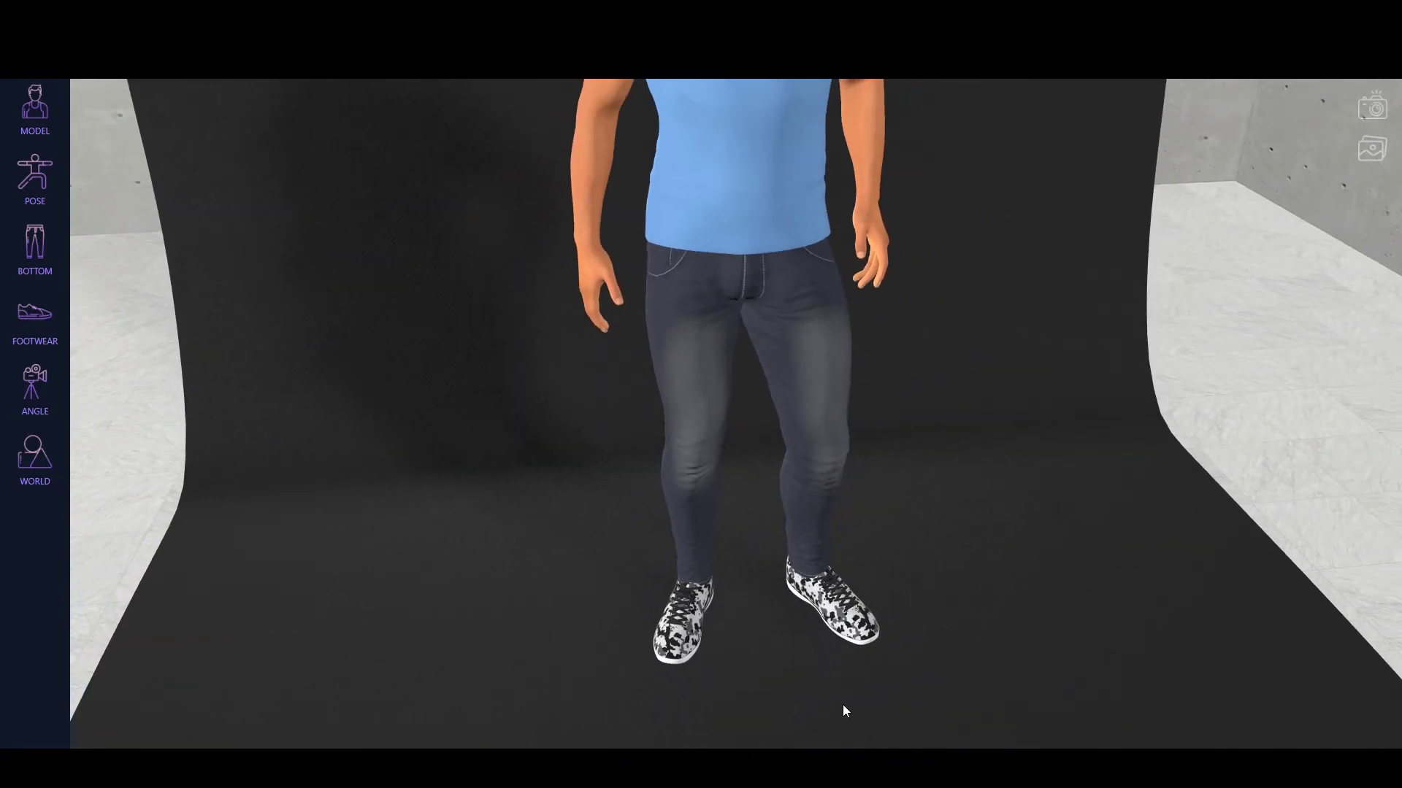
# - Try the red sneakers and the brown shoes on the model, and return to the black-and-white patterned sneakers
pyautogui.click(41, 328)
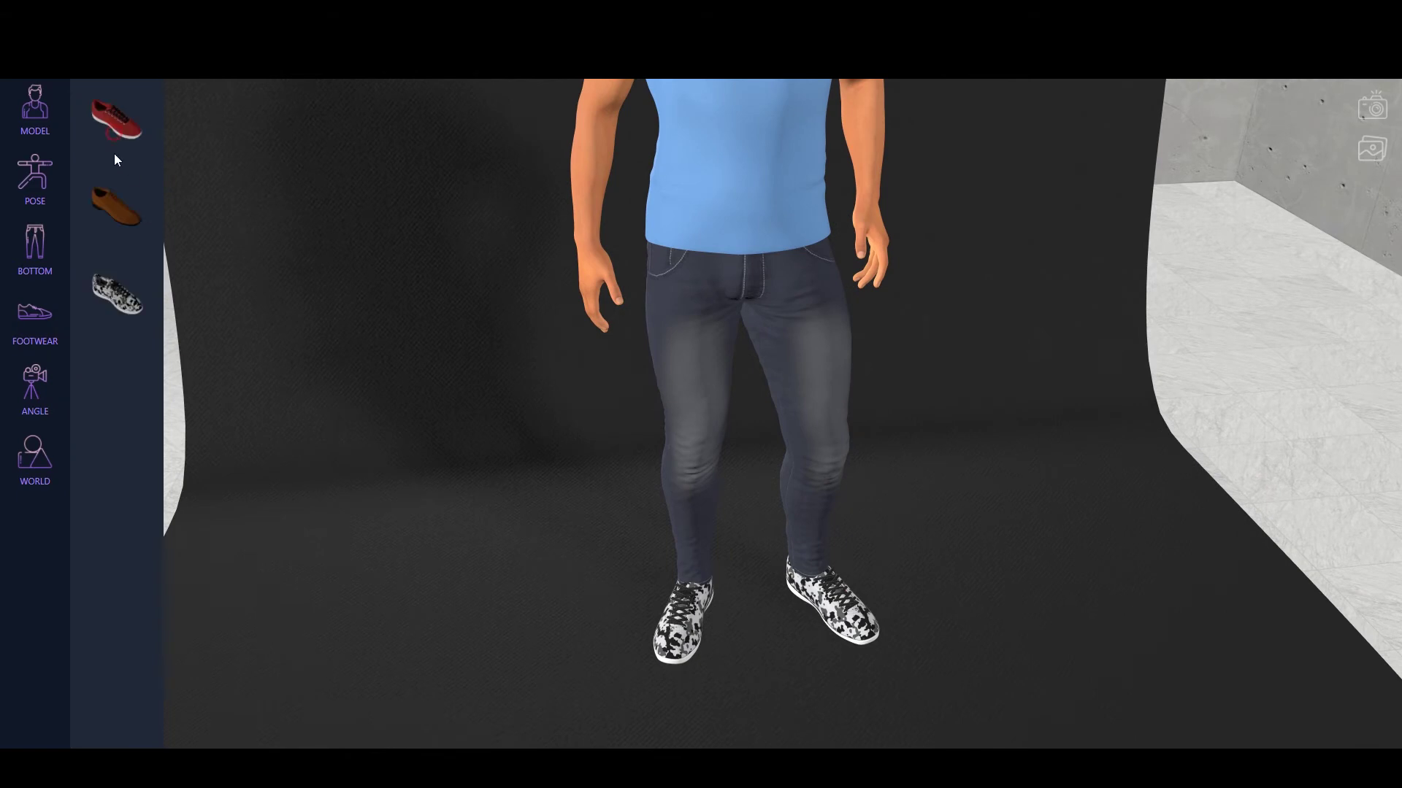
pyautogui.click(117, 135)
pyautogui.click(44, 332)
pyautogui.click(117, 211)
pyautogui.click(67, 338)
# - Set the camera to the Front angle for a close view of the T-shirt
pyautogui.click(42, 389)
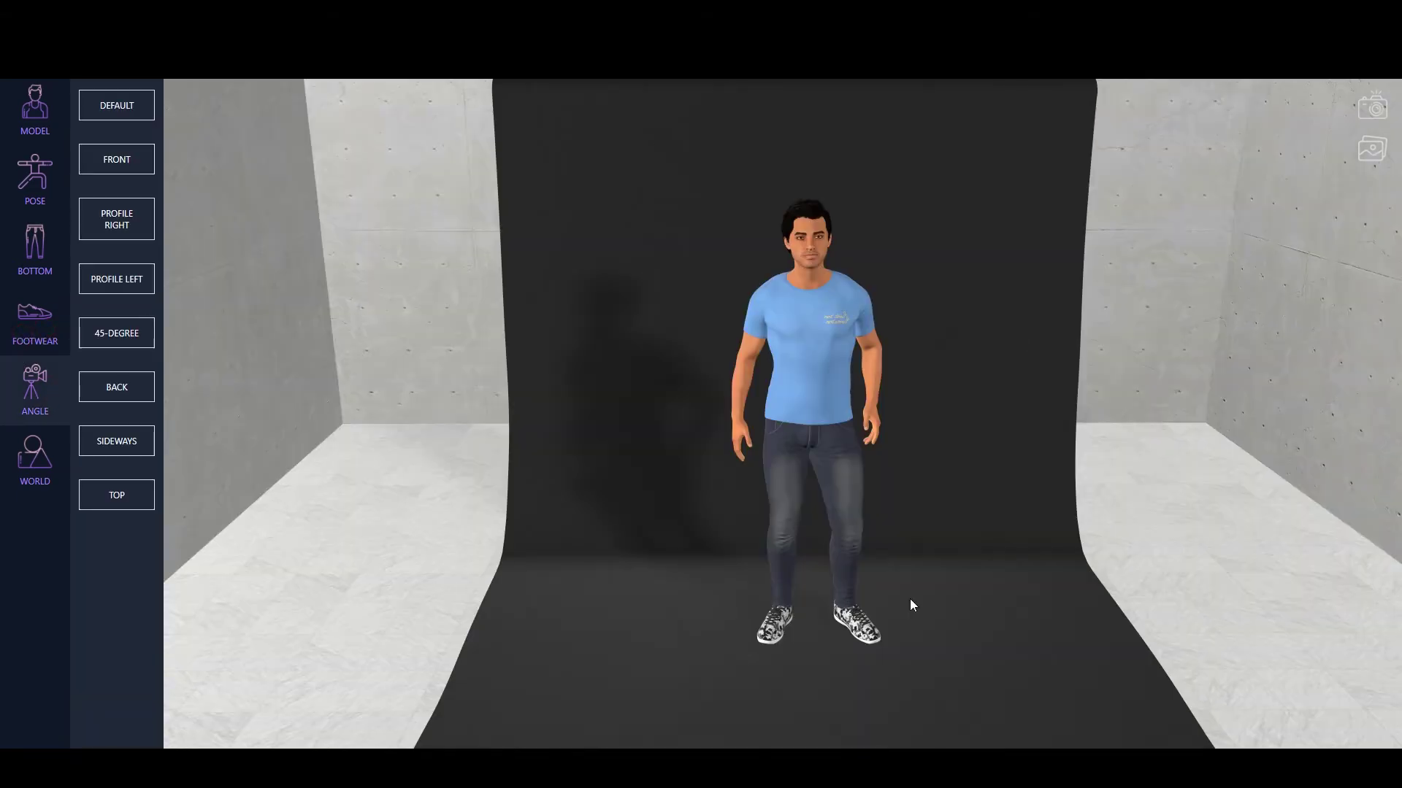
pyautogui.moveTo(806, 540); pyautogui.dragTo(460, 459)
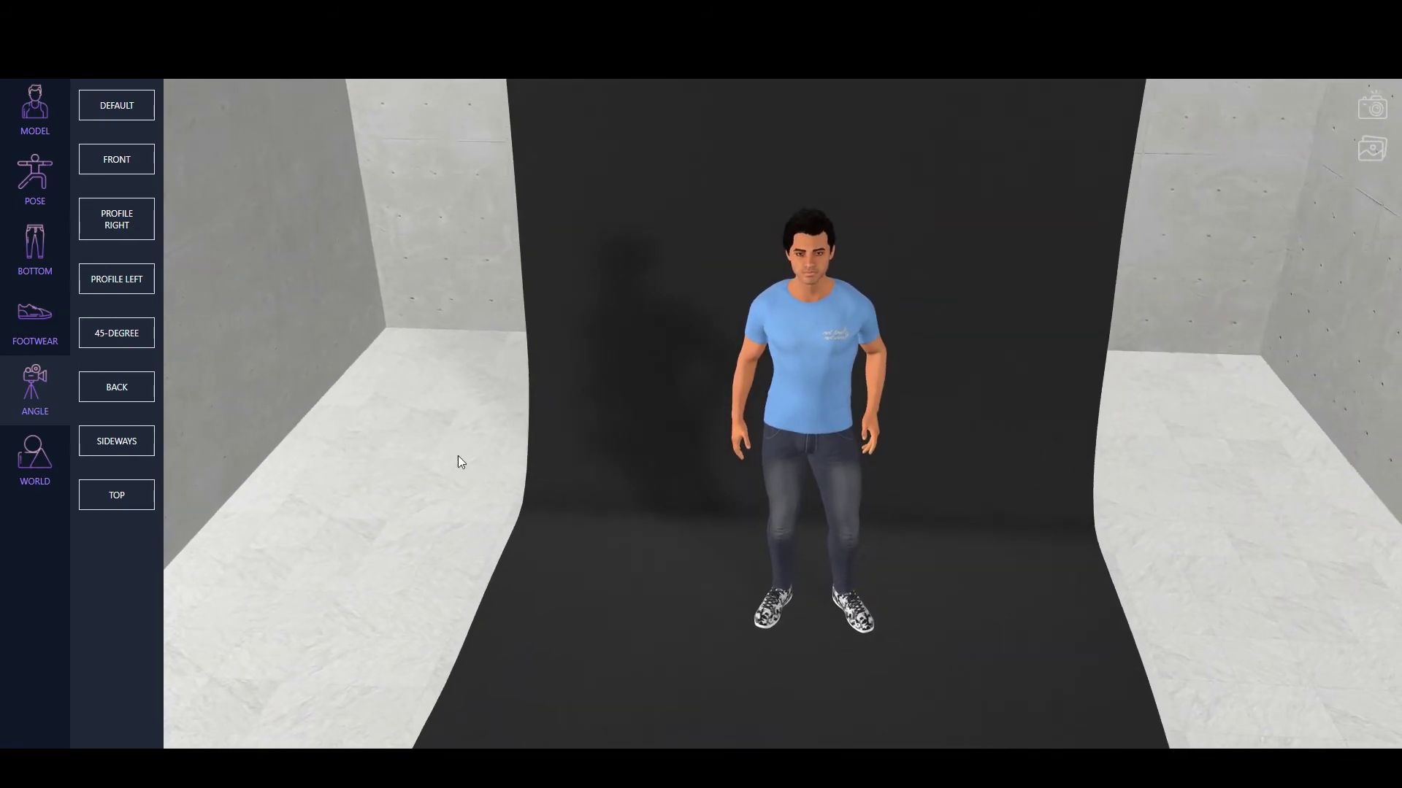
pyautogui.click(130, 162)
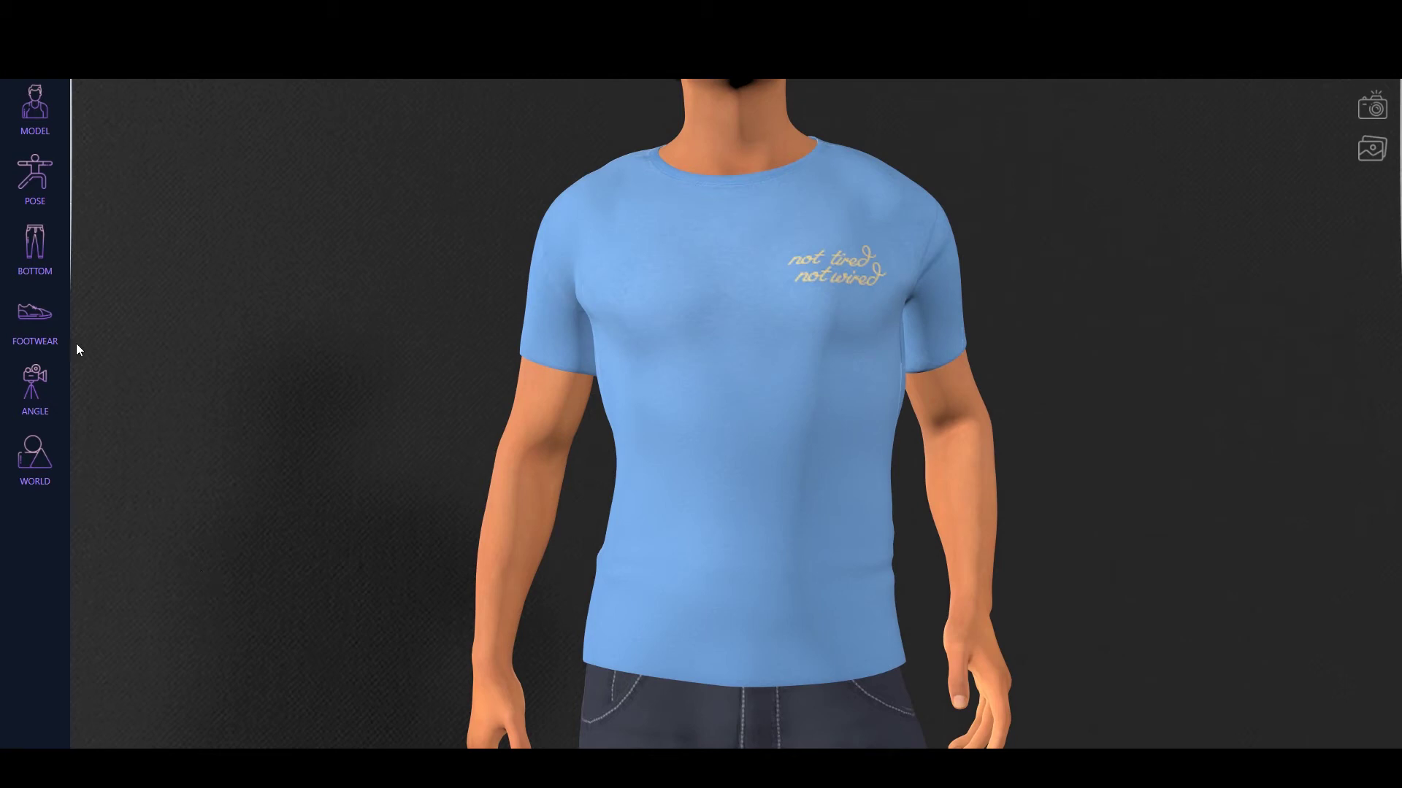
# - Set the camera to the Profile Right angle and inspect the model from that side
pyautogui.click(23, 390)
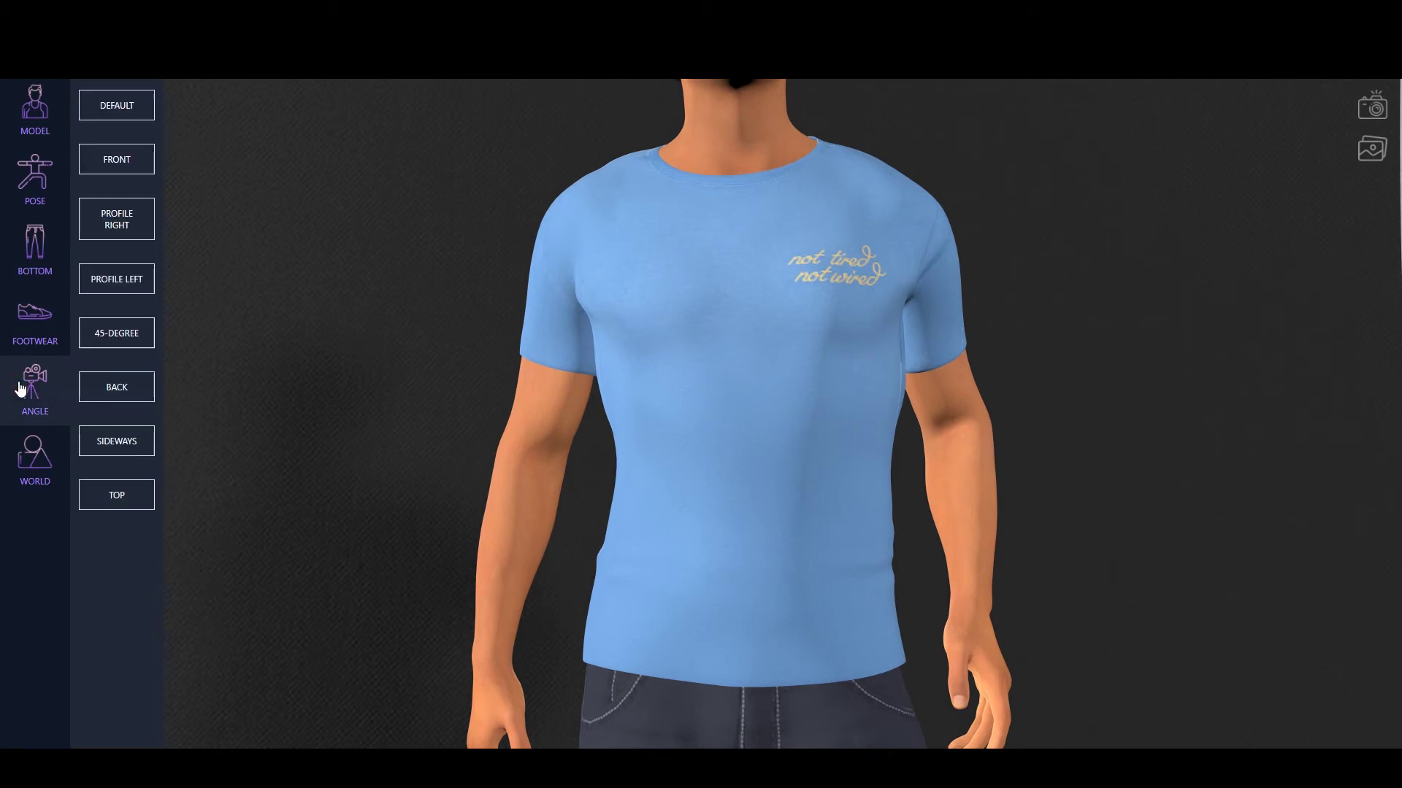
pyautogui.click(105, 221)
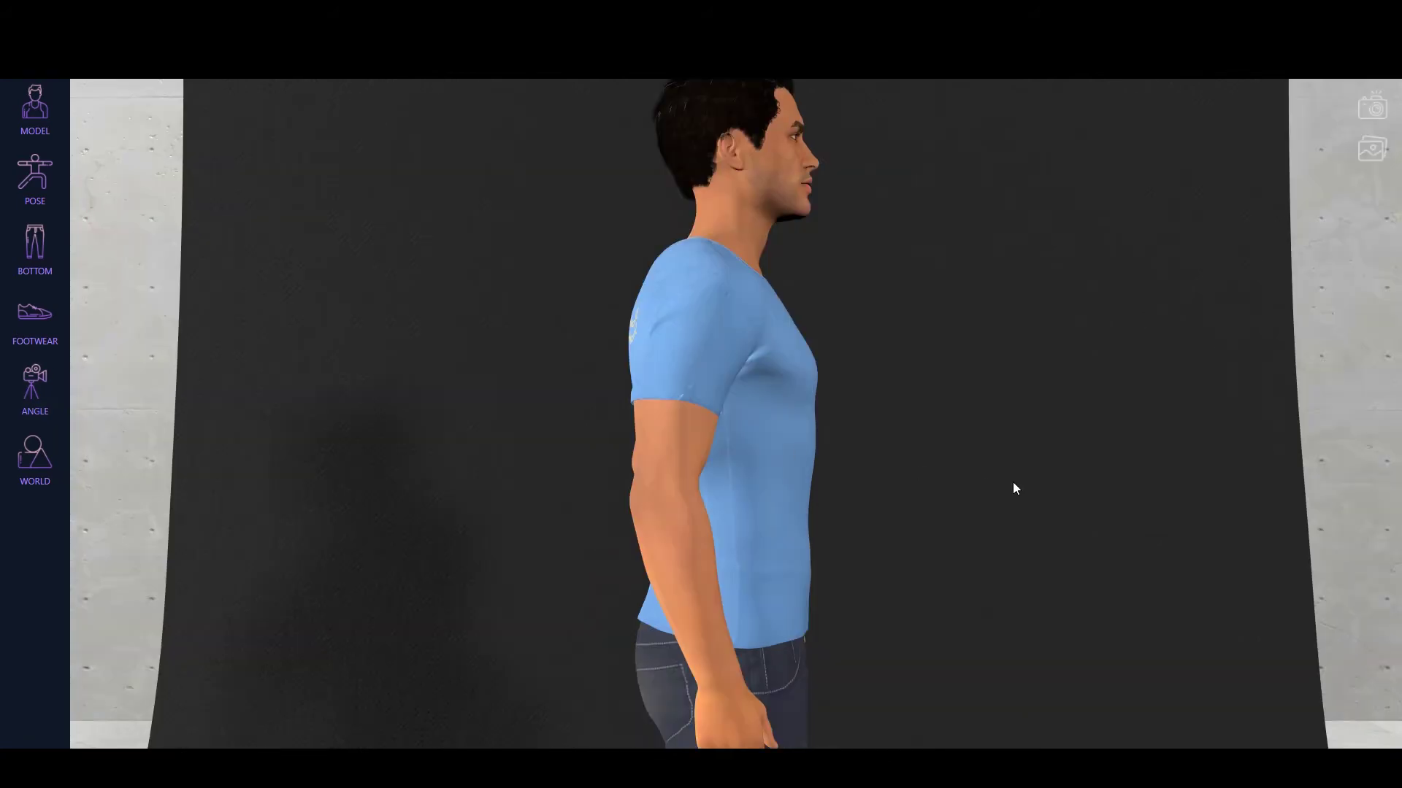
pyautogui.moveTo(1117, 545); pyautogui.dragTo(1022, 580)
pyautogui.moveTo(962, 603)
pyautogui.mouseDown()
pyautogui.moveTo(1023, 595)
pyautogui.moveTo(940, 599)
pyautogui.moveTo(1030, 602)
pyautogui.moveTo(969, 603)
pyautogui.mouseUp()
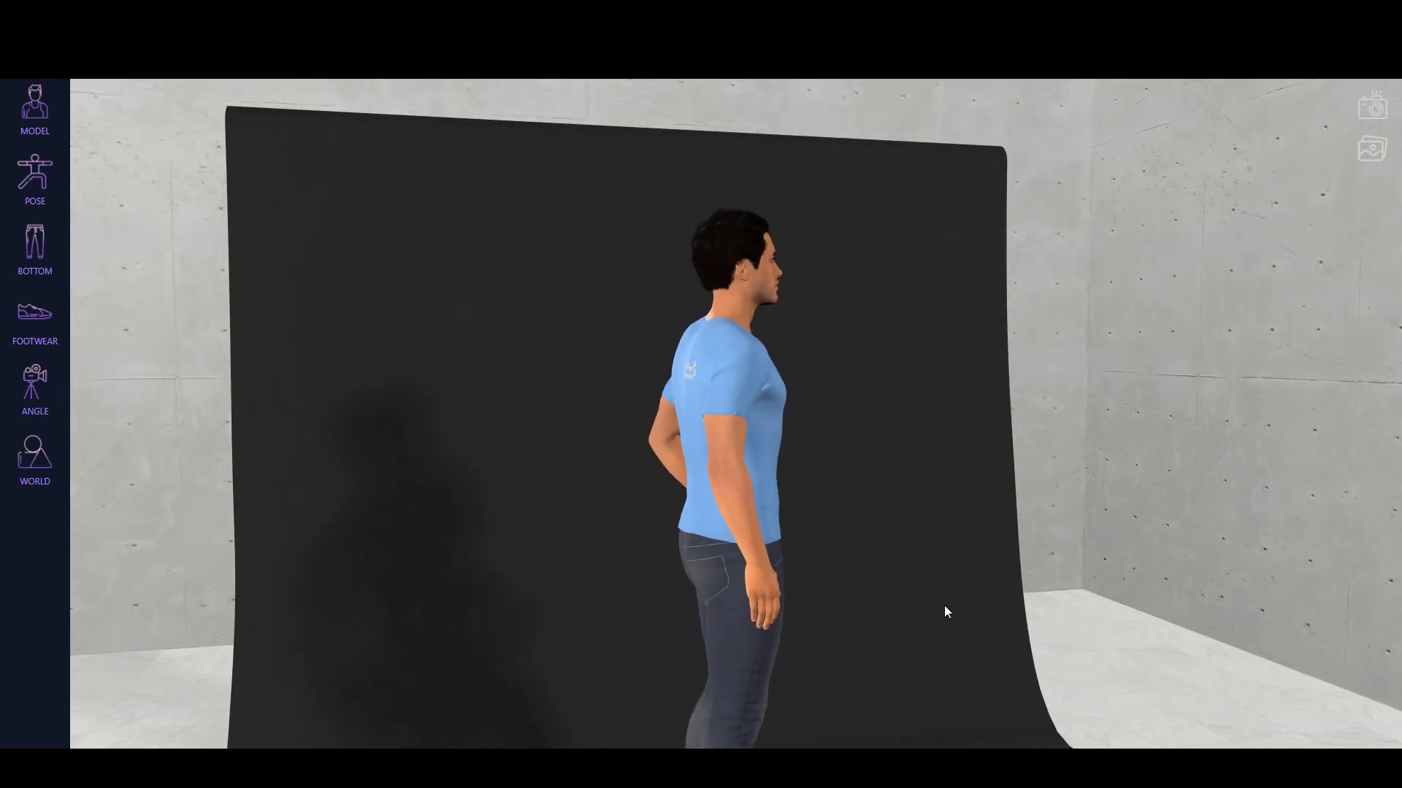
pyautogui.moveTo(863, 619); pyautogui.dragTo(801, 629)
pyautogui.click(480, 490)
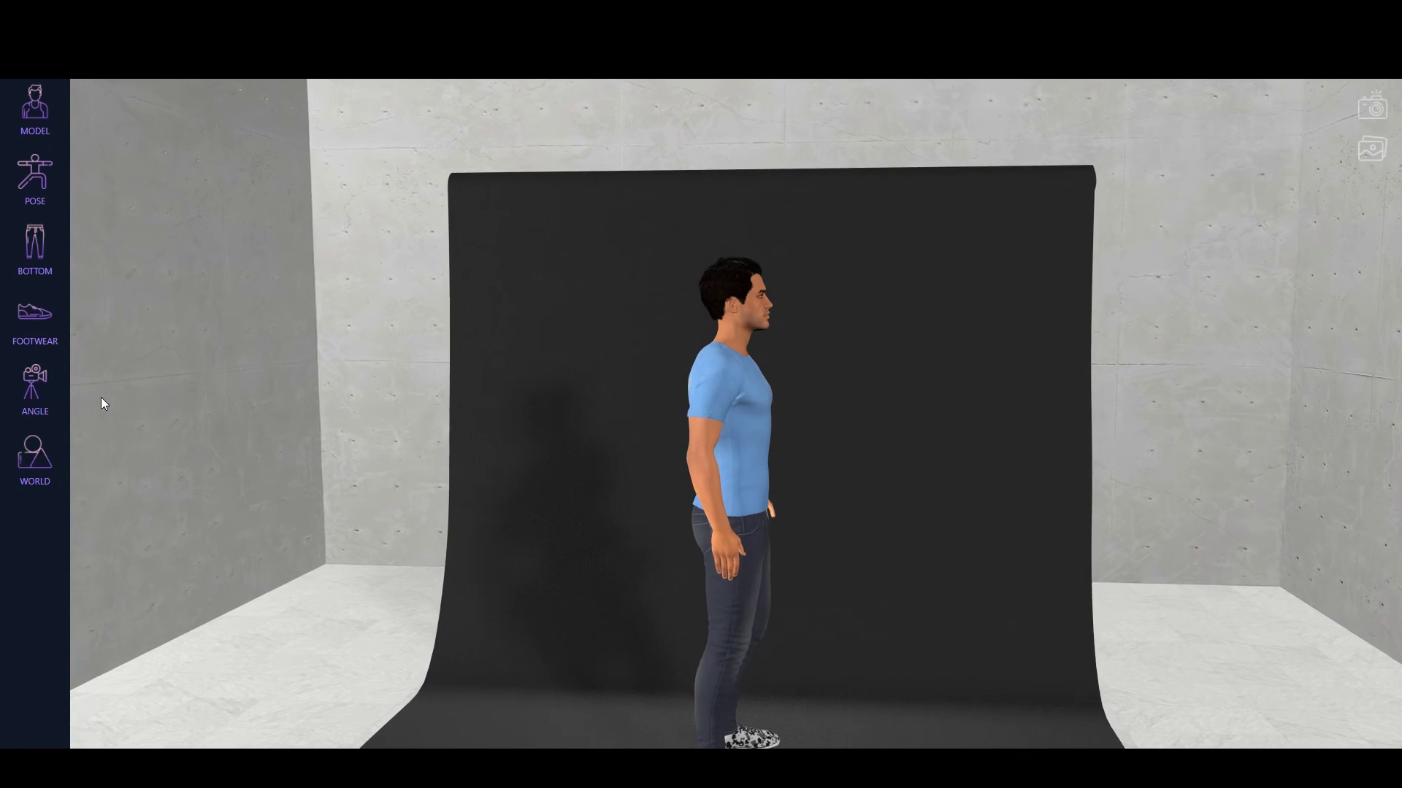
# - Switch the camera to the Profile Left angle and inspect the T-shirt from that side
pyautogui.click(33, 387)
pyautogui.click(95, 436)
pyautogui.click(40, 401)
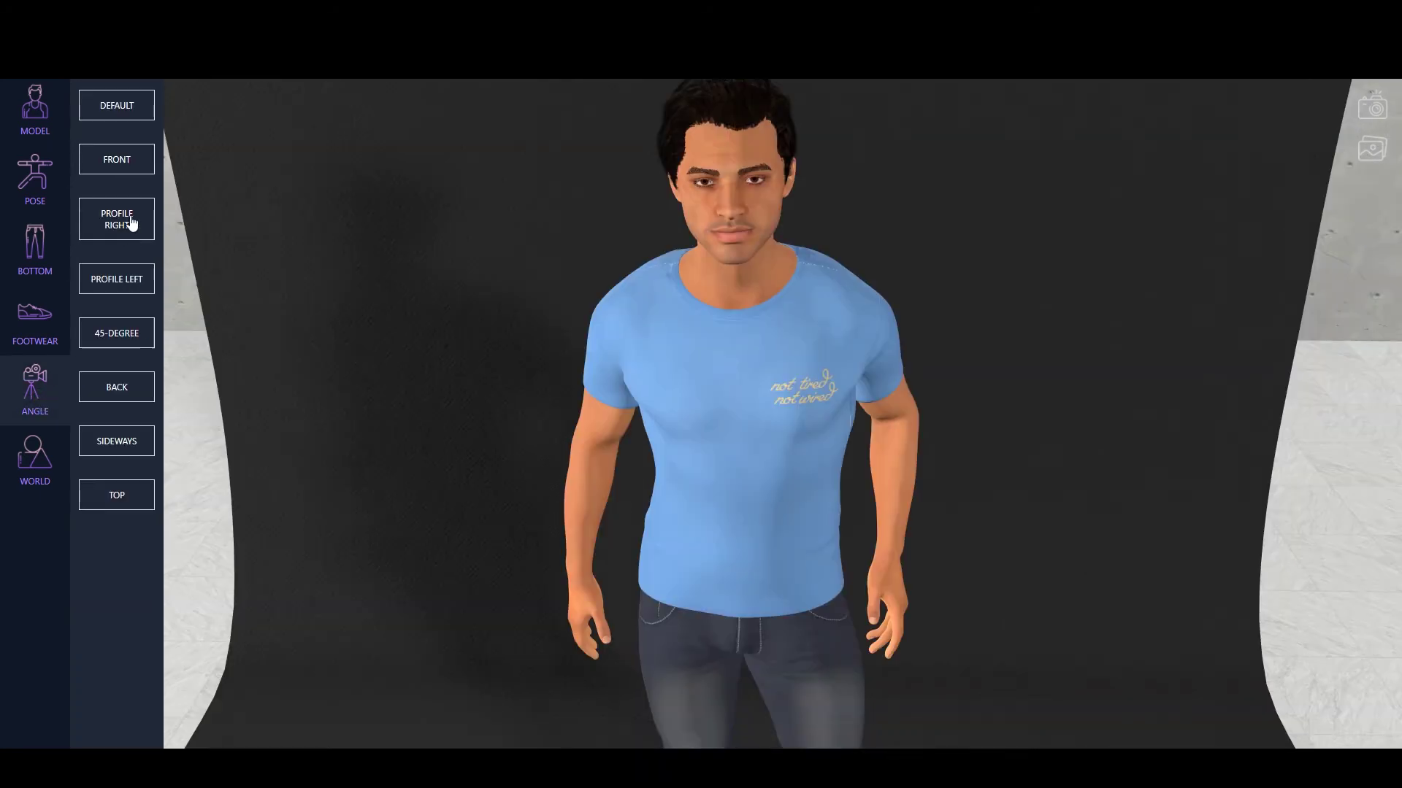
pyautogui.click(129, 281)
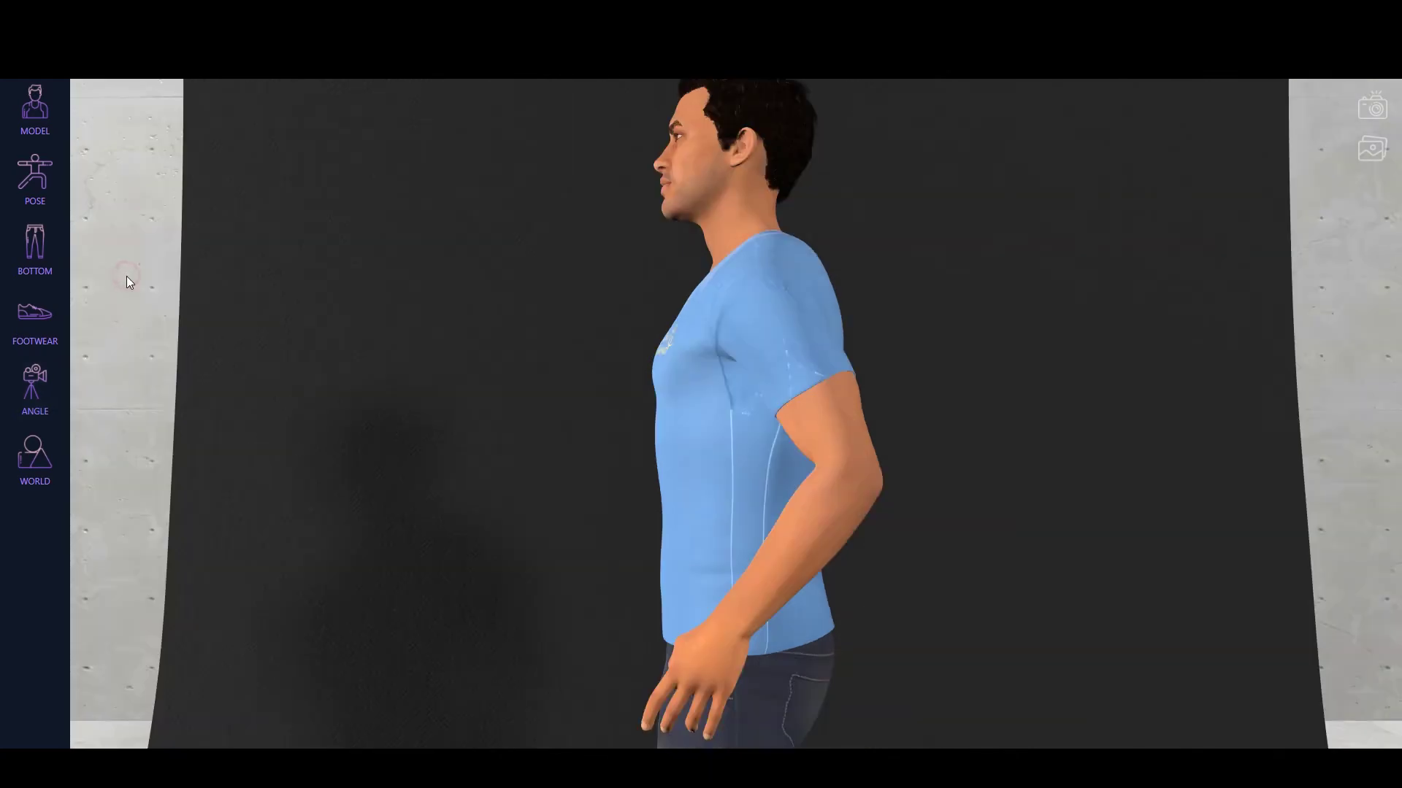
pyautogui.scroll(-3, 869, 457)
pyautogui.moveTo(834, 508); pyautogui.dragTo(863, 549)
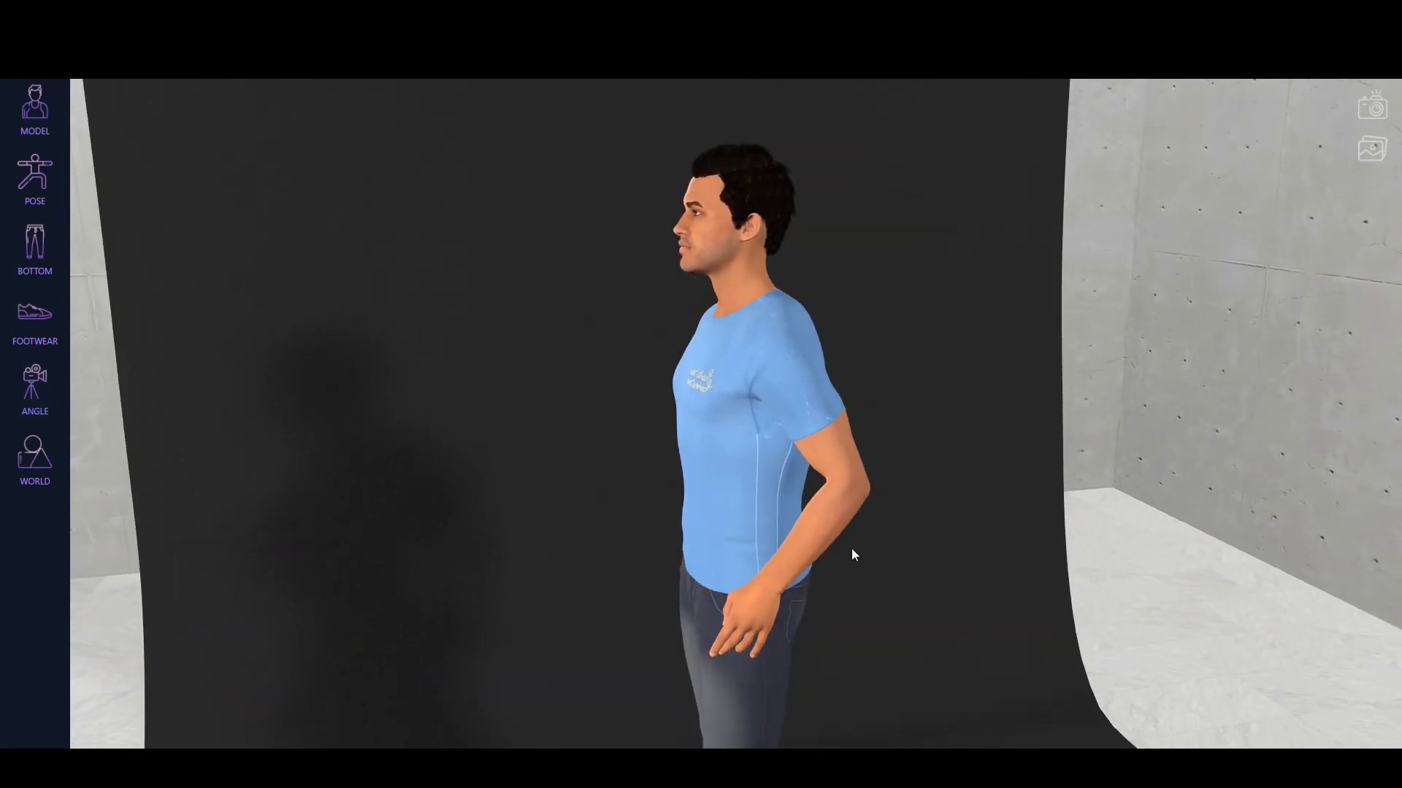
# - Set the camera to the 45-Degree angle and look around the model
pyautogui.click(33, 400)
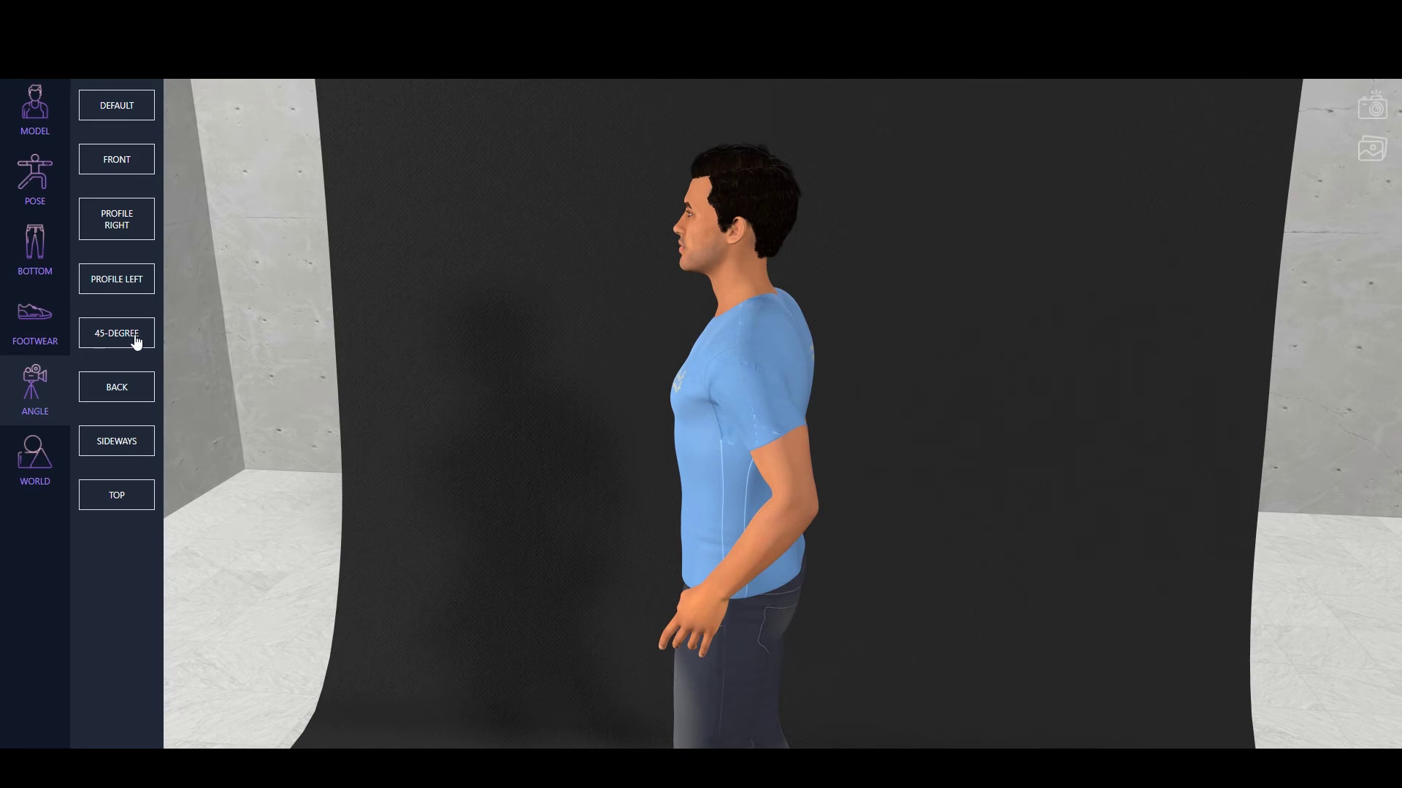
pyautogui.click(135, 338)
pyautogui.moveTo(940, 491); pyautogui.dragTo(808, 563)
# - Set the camera to the Back angle and examine the back of the T-shirt up close and at full length
pyautogui.click(35, 387)
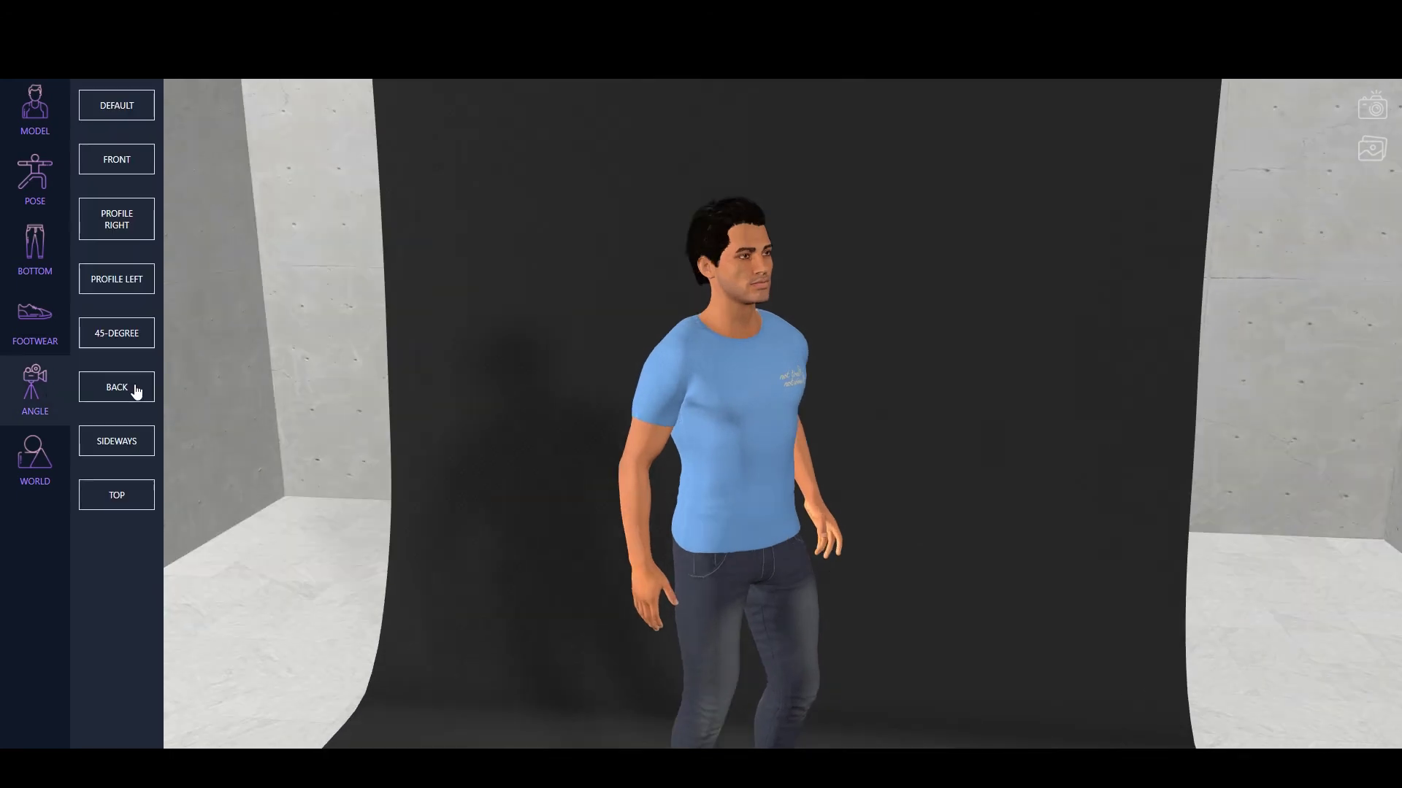
pyautogui.click(135, 387)
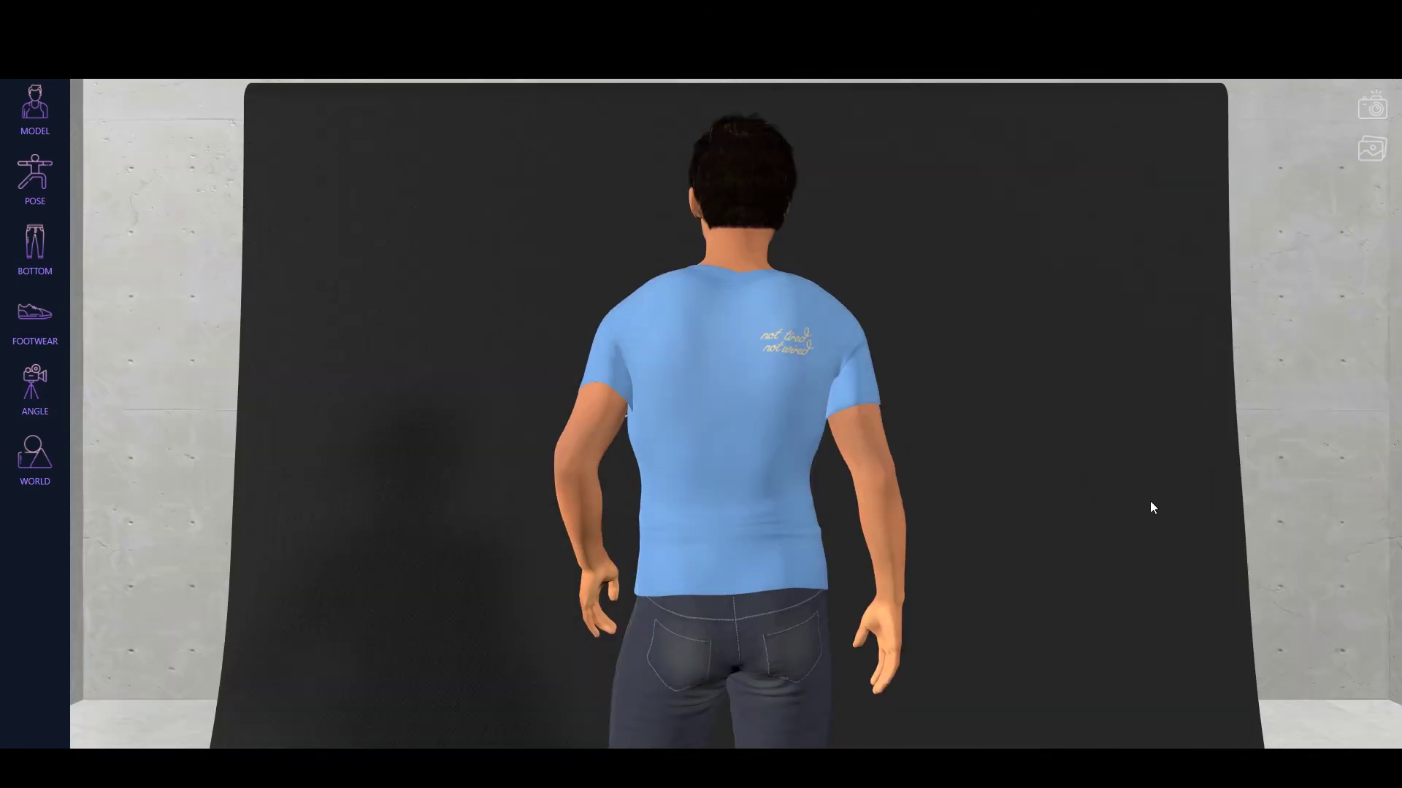
pyautogui.moveTo(1150, 504); pyautogui.dragTo(755, 493)
pyautogui.scroll(6, 755, 493)
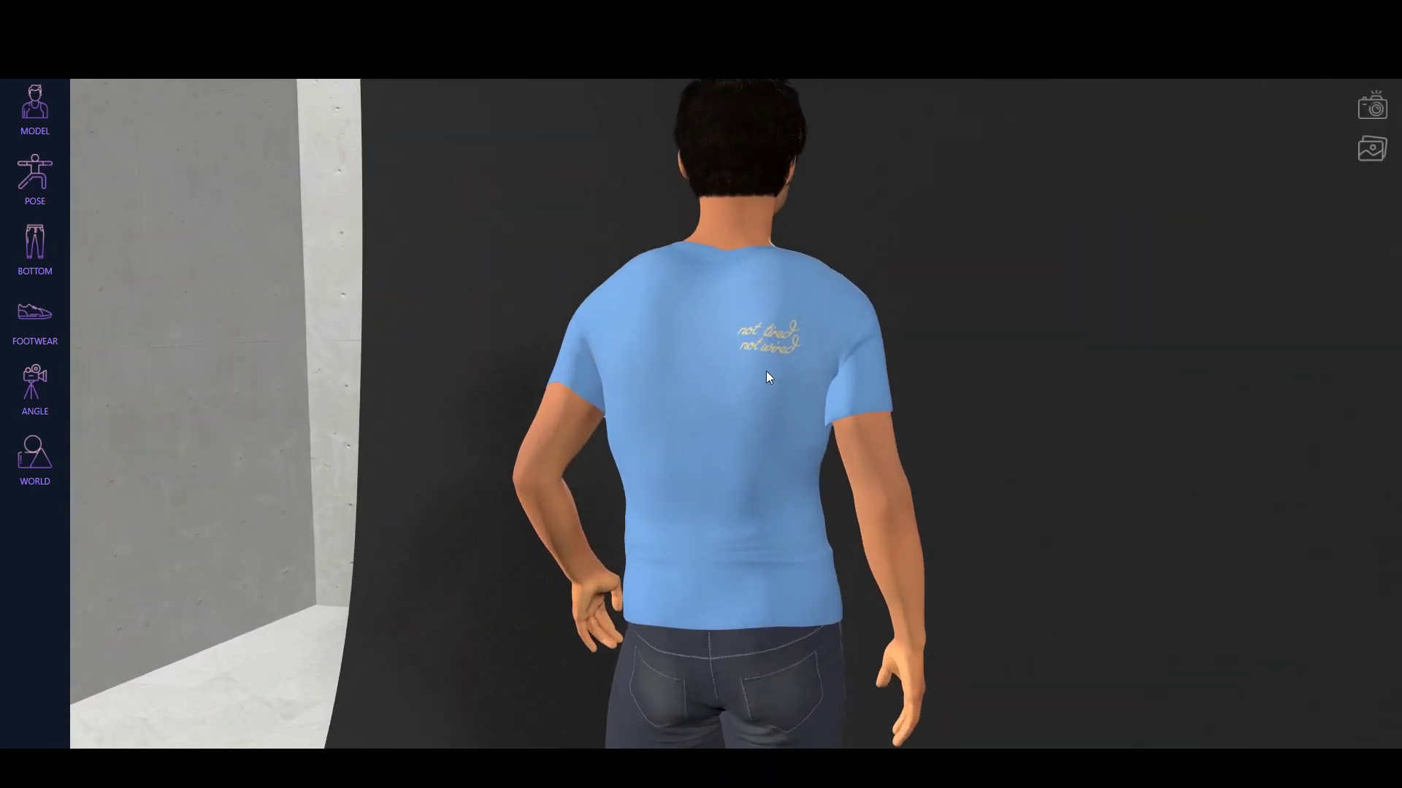
pyautogui.scroll(4, 768, 377)
pyautogui.scroll(2, 757, 363)
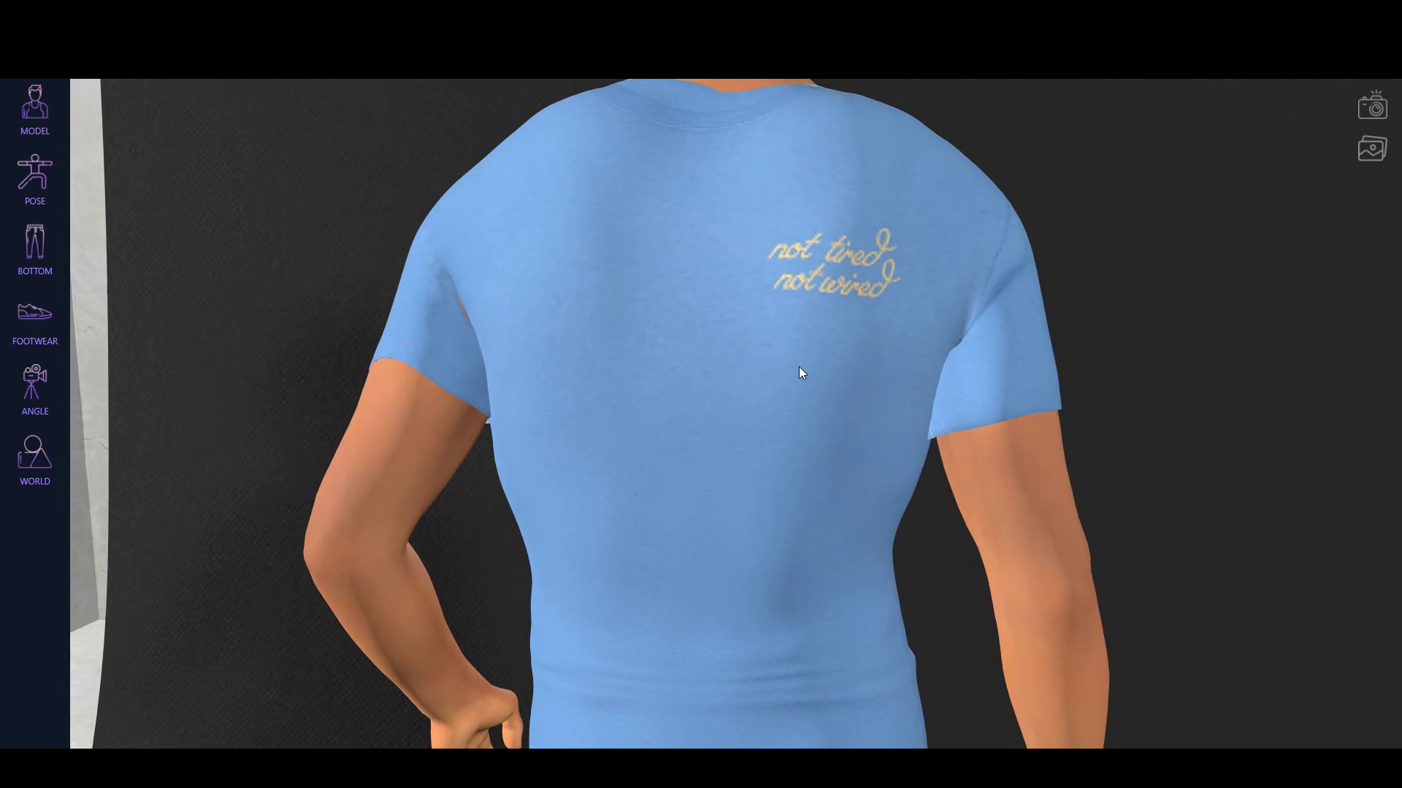
pyautogui.scroll(-6, 803, 370)
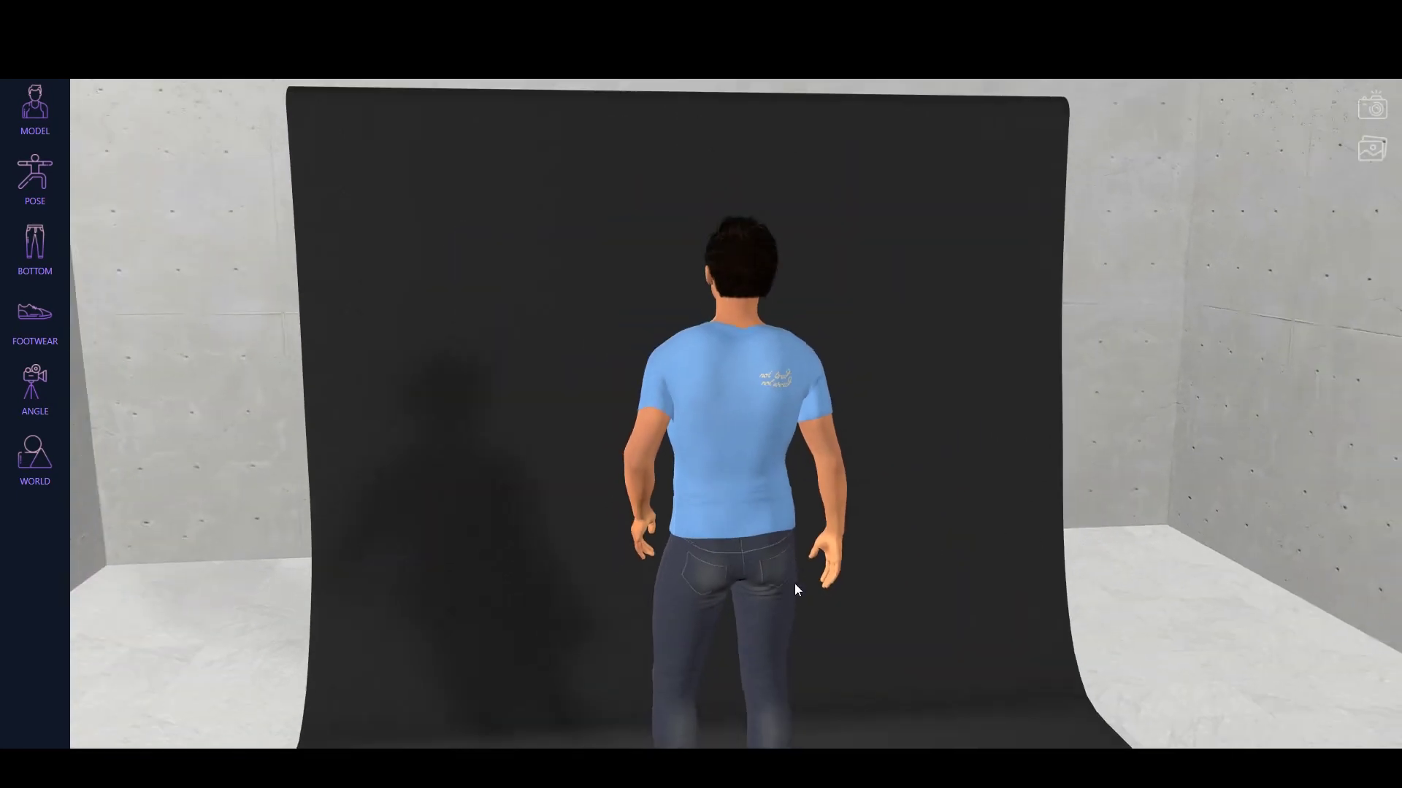
pyautogui.scroll(-5, 803, 614)
pyautogui.moveTo(807, 626); pyautogui.dragTo(773, 586)
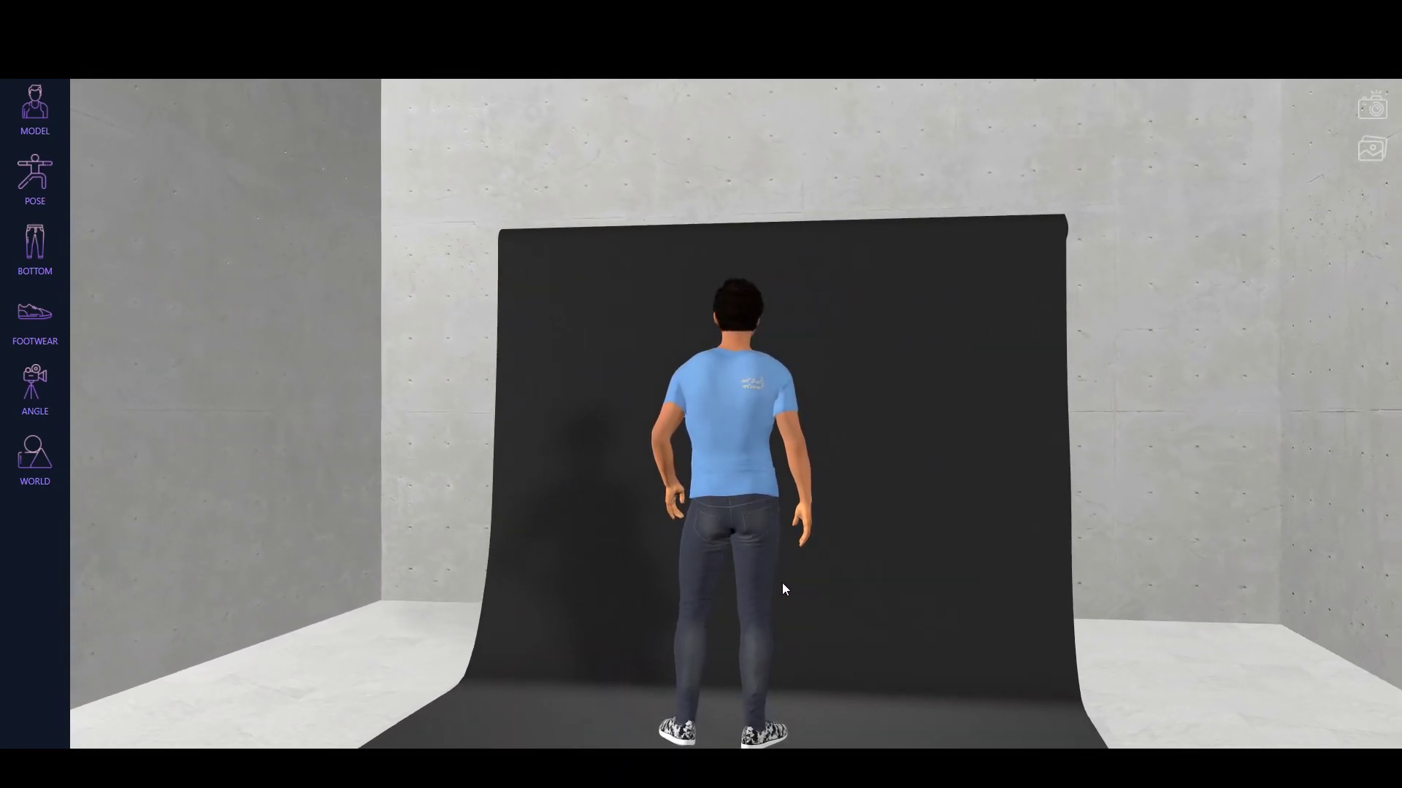
# - Set the camera to the Sideways angle and inspect the model from closer and farther away
pyautogui.click(35, 387)
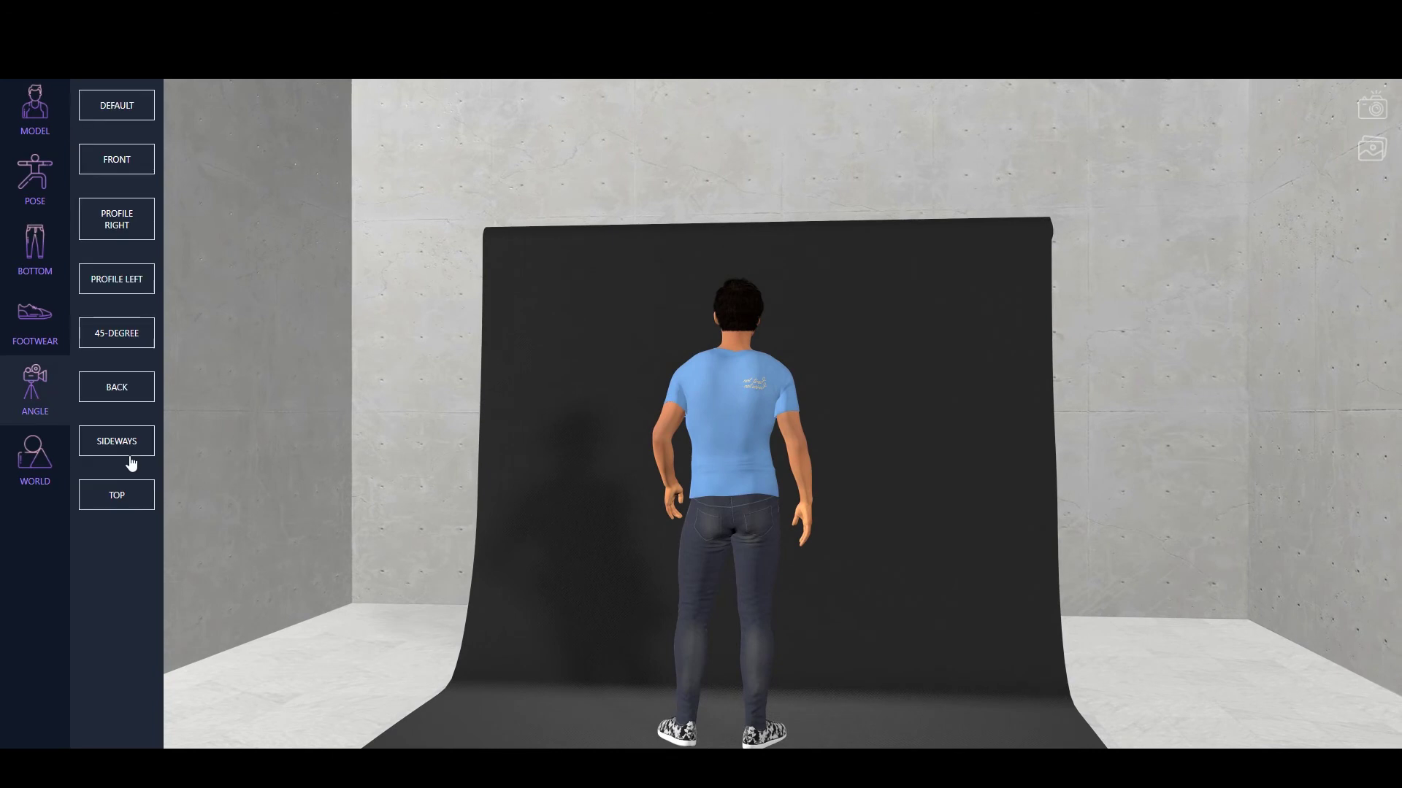
pyautogui.click(117, 441)
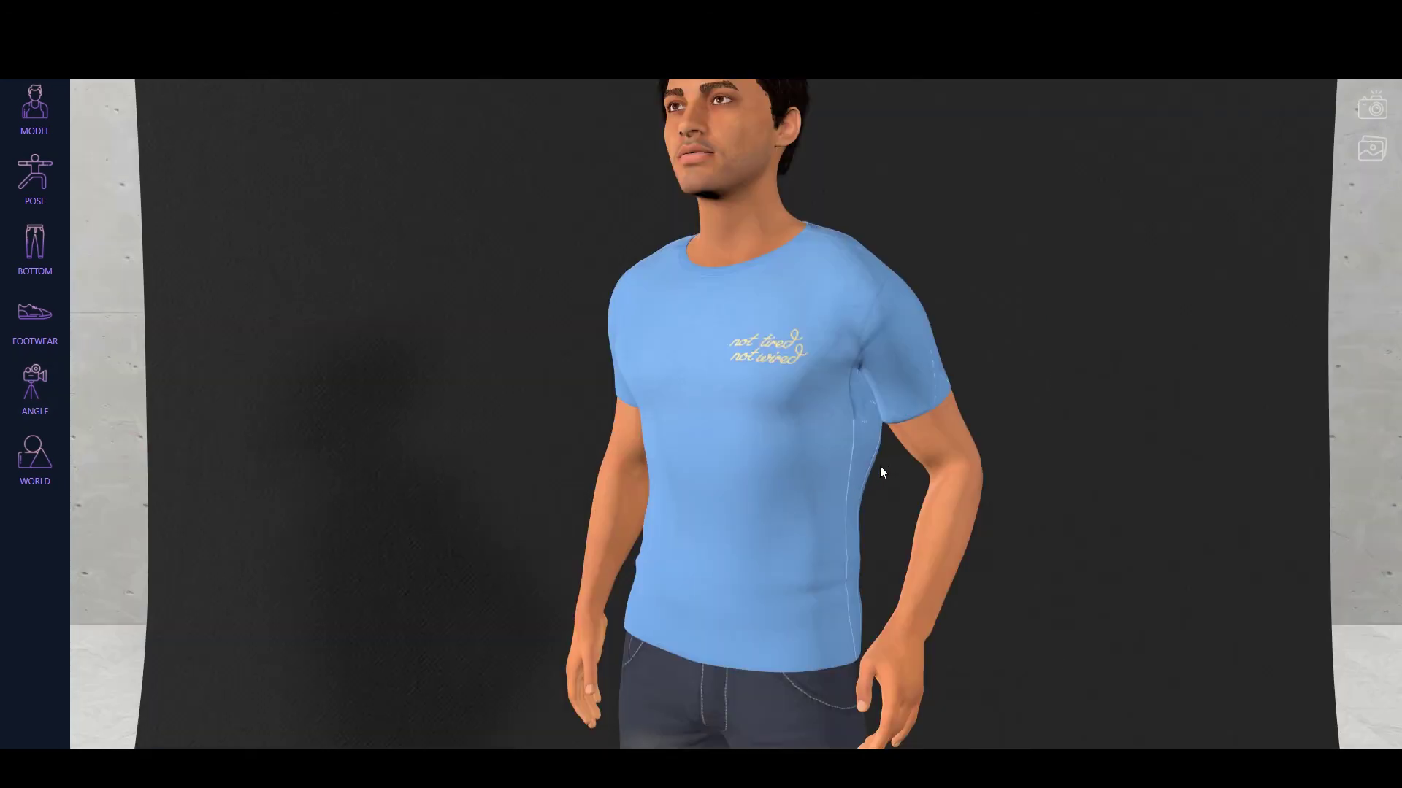
pyautogui.scroll(-2, 884, 463)
pyautogui.scroll(1, 876, 473)
pyautogui.scroll(-1, 875, 475)
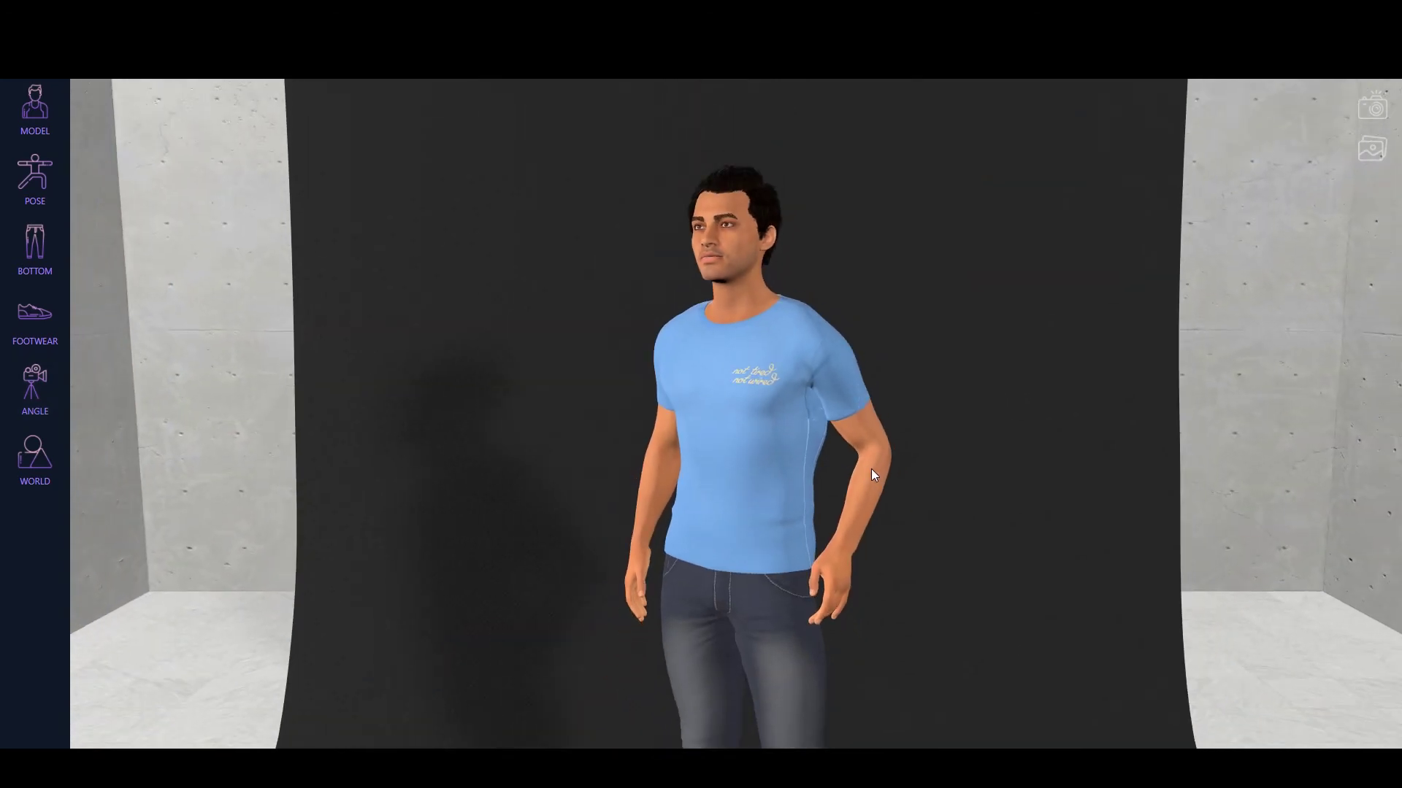
pyautogui.moveTo(869, 475); pyautogui.dragTo(816, 487)
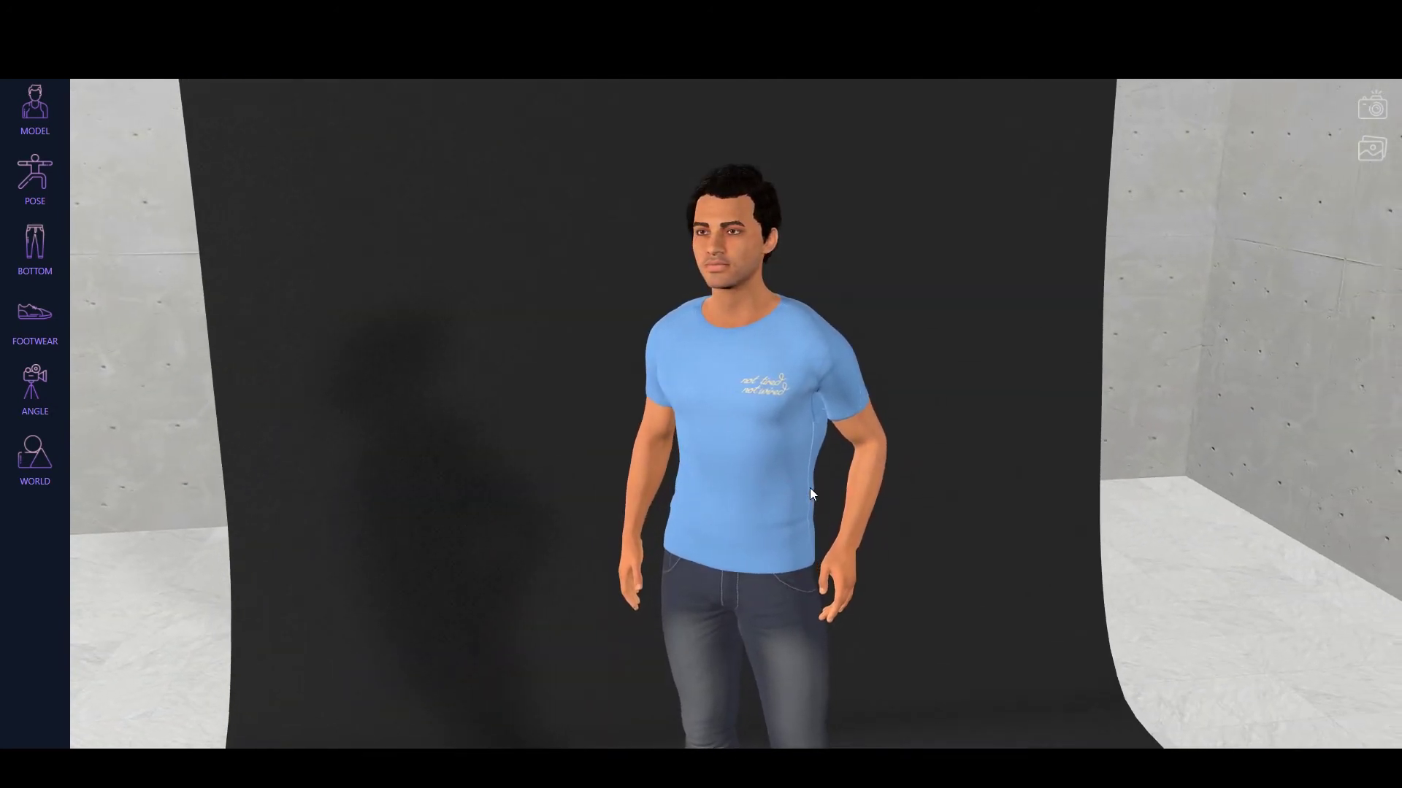
pyautogui.scroll(-3, 825, 525)
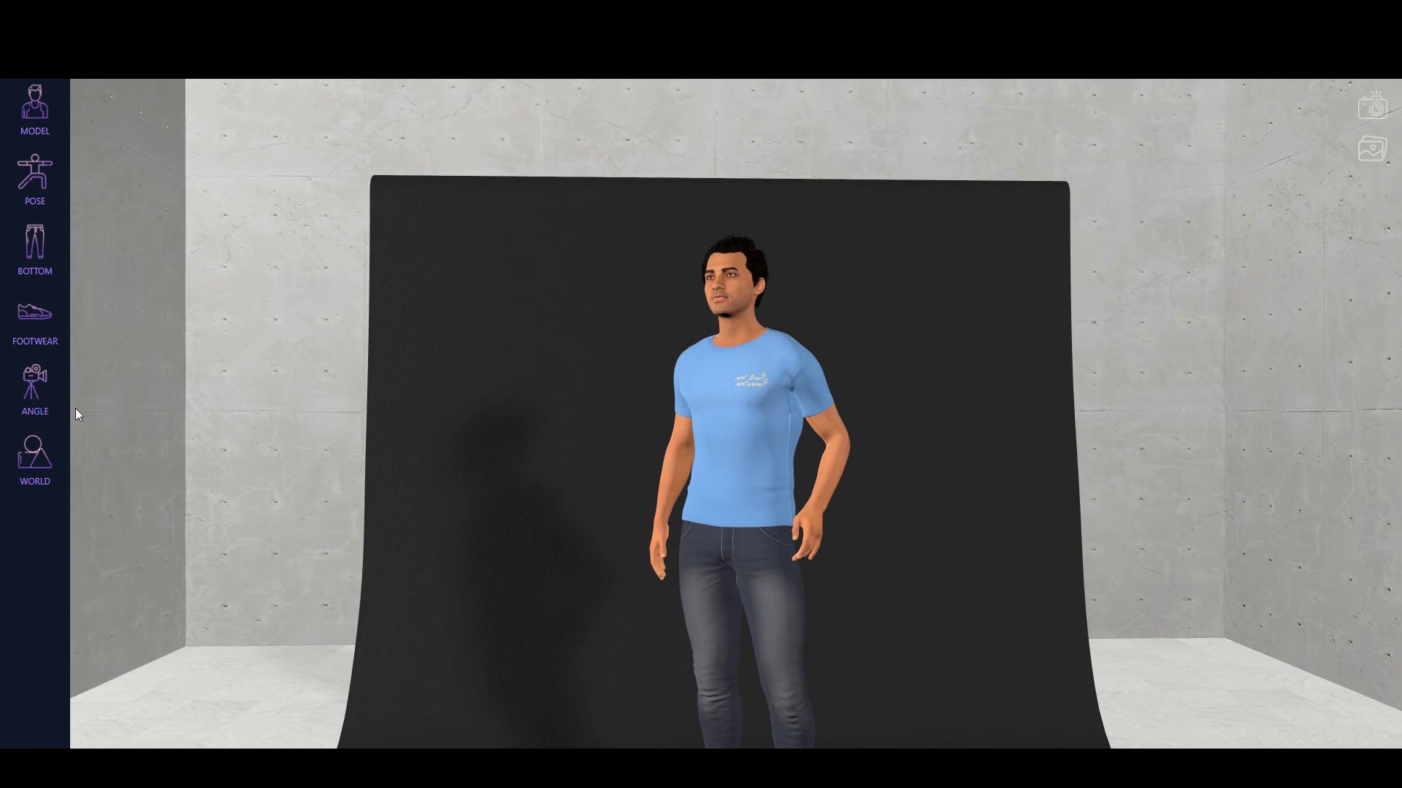
# - View the model from the Top angle and return the camera to the Default angle
pyautogui.click(45, 398)
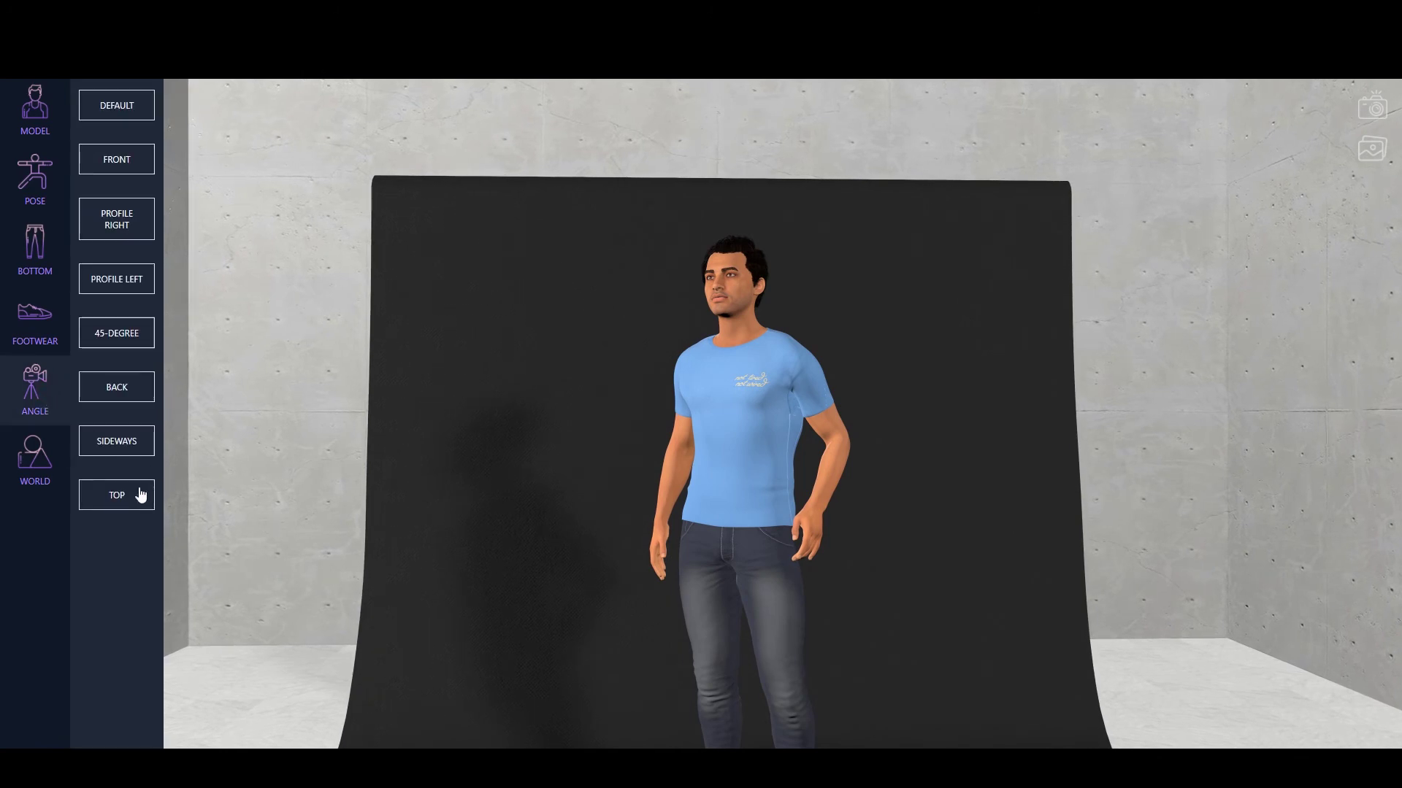
pyautogui.click(141, 494)
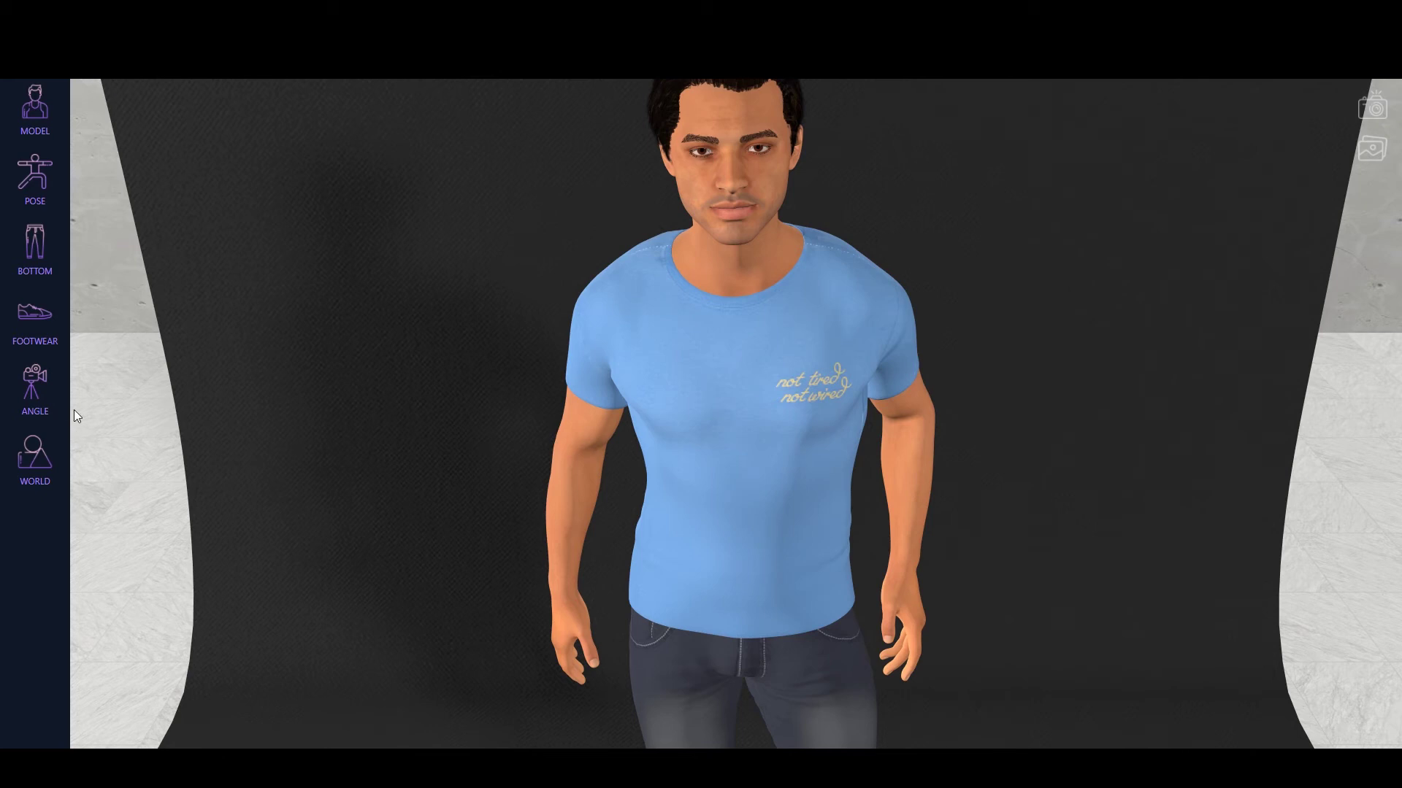
pyautogui.click(45, 403)
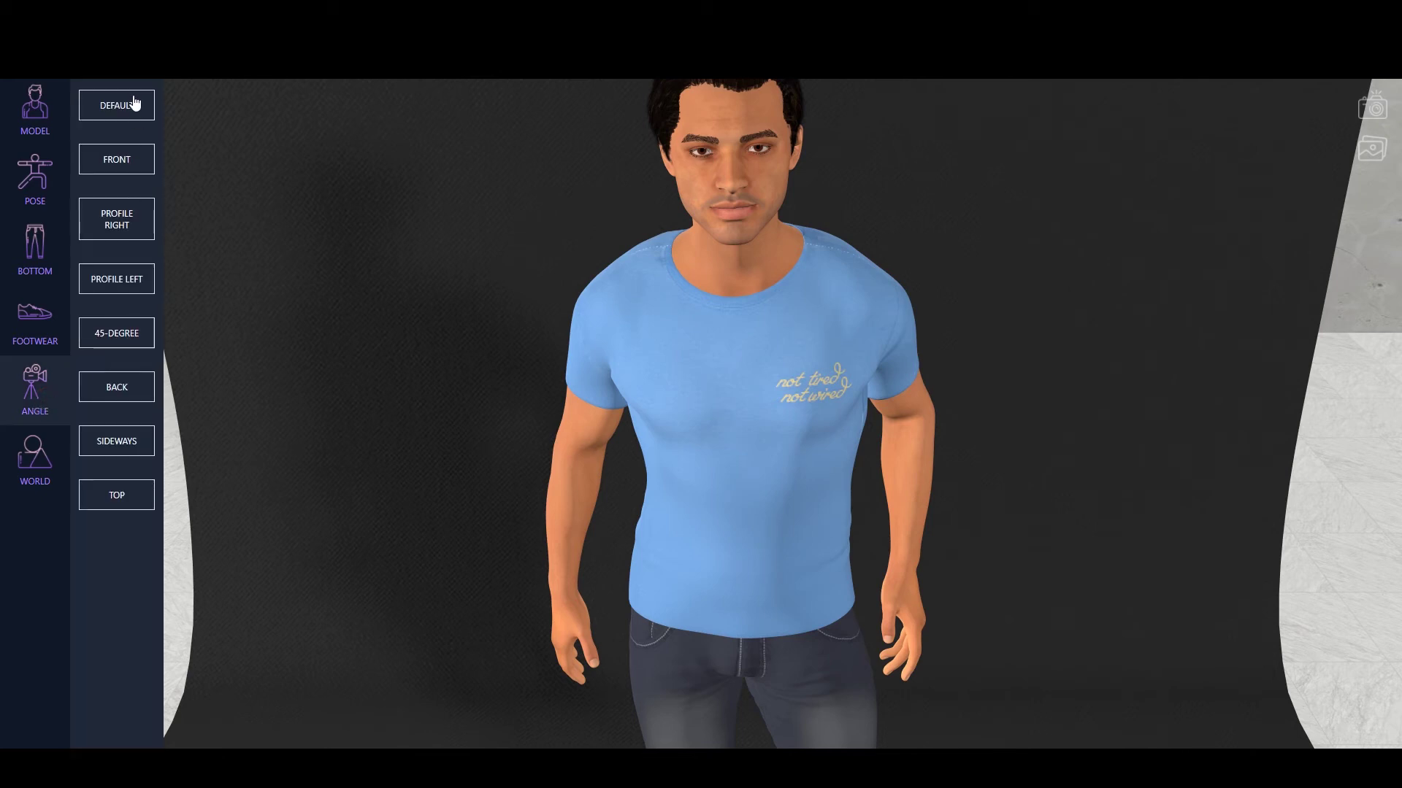
pyautogui.click(133, 104)
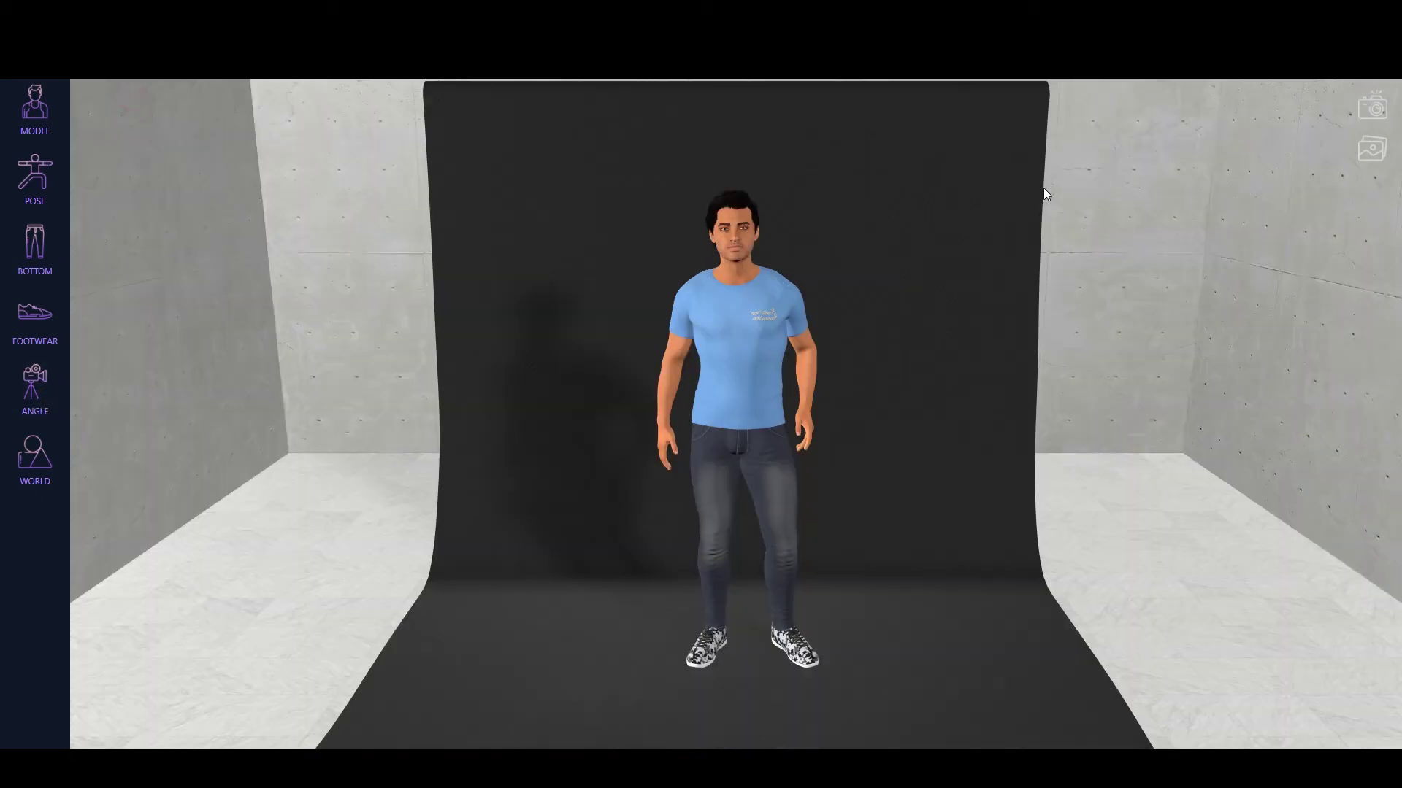
# - Take one photo of the model at the Front angle and another at the Profile Right angle
pyautogui.click(36, 406)
pyautogui.click(111, 175)
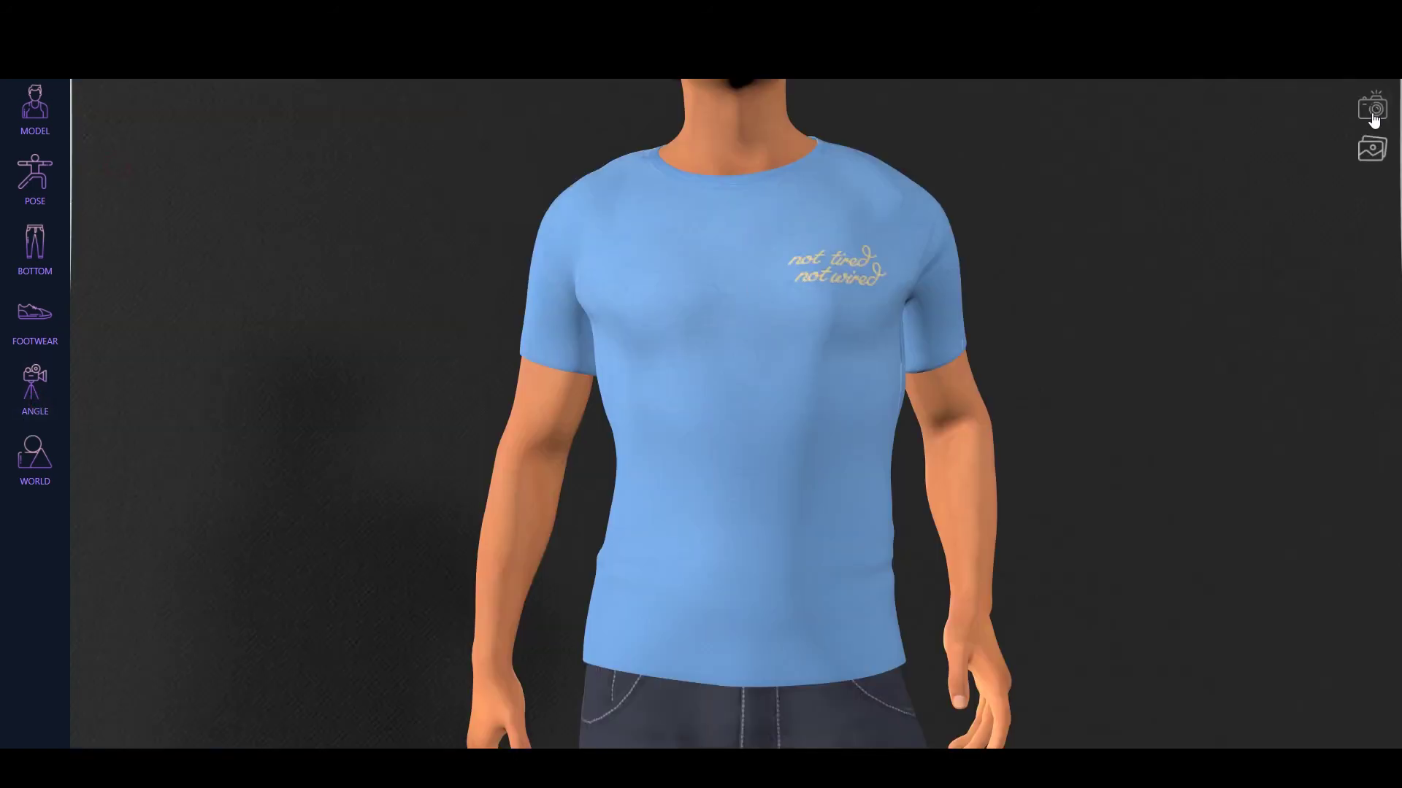
pyautogui.click(44, 394)
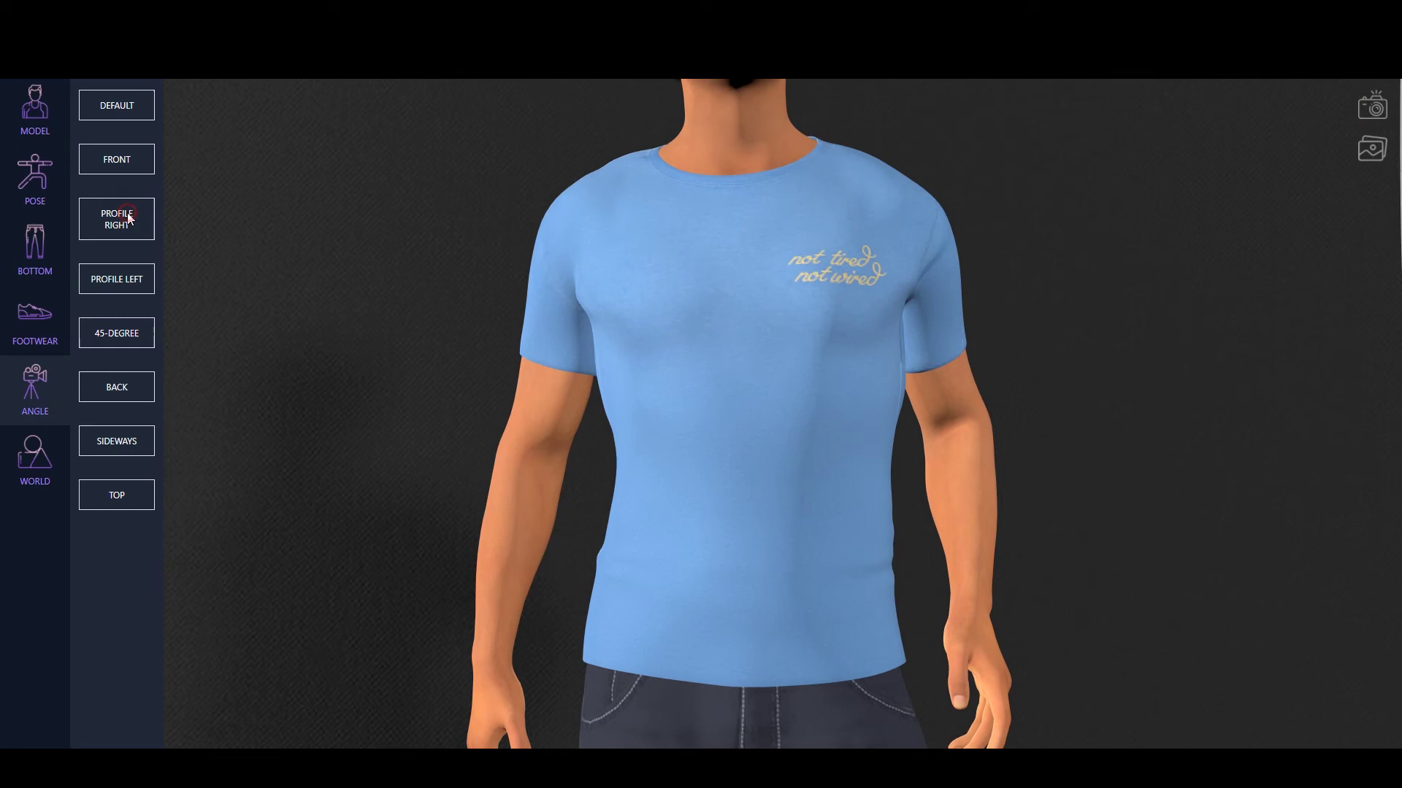
pyautogui.click(128, 218)
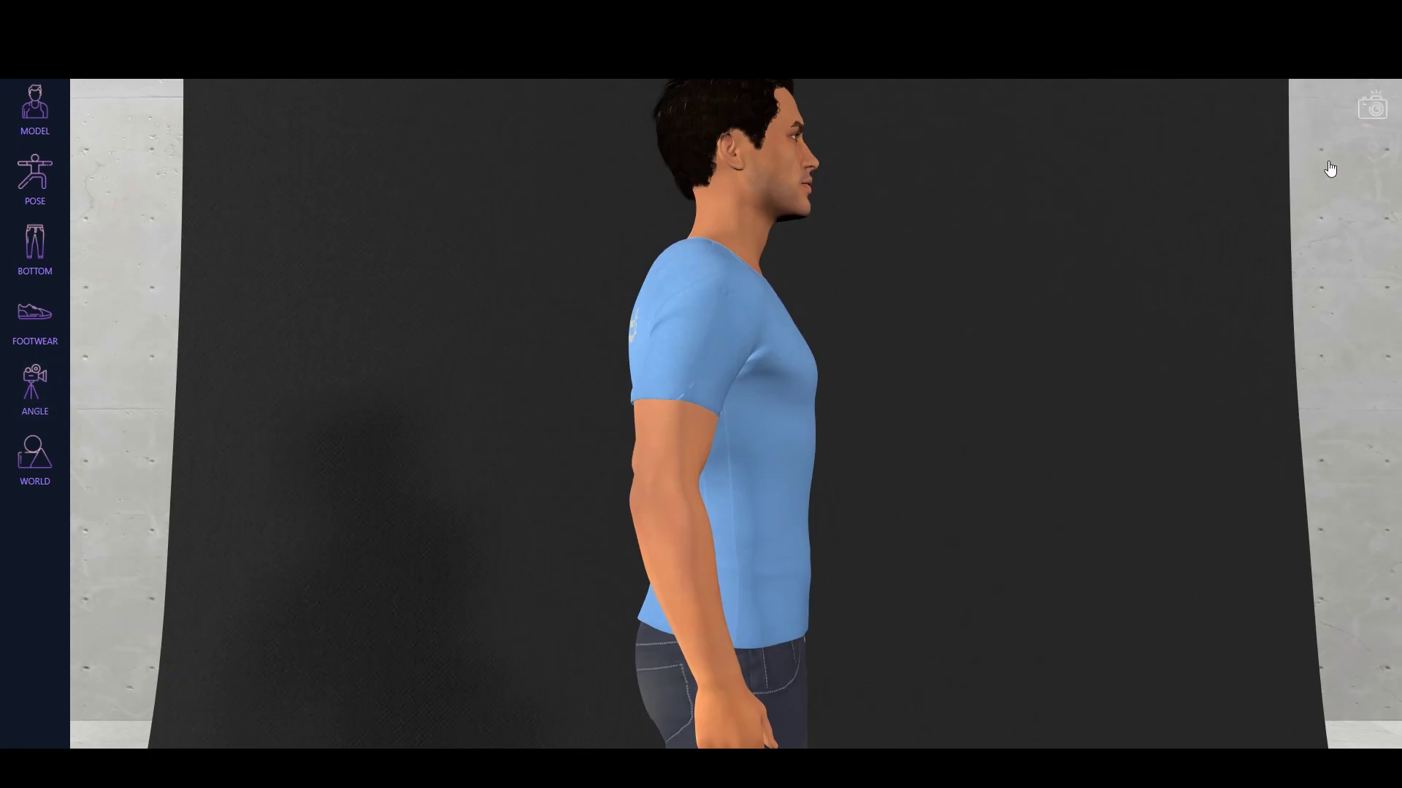
# - Download the Front and Profile Right photos from the album, and close the album
pyautogui.click(1373, 149)
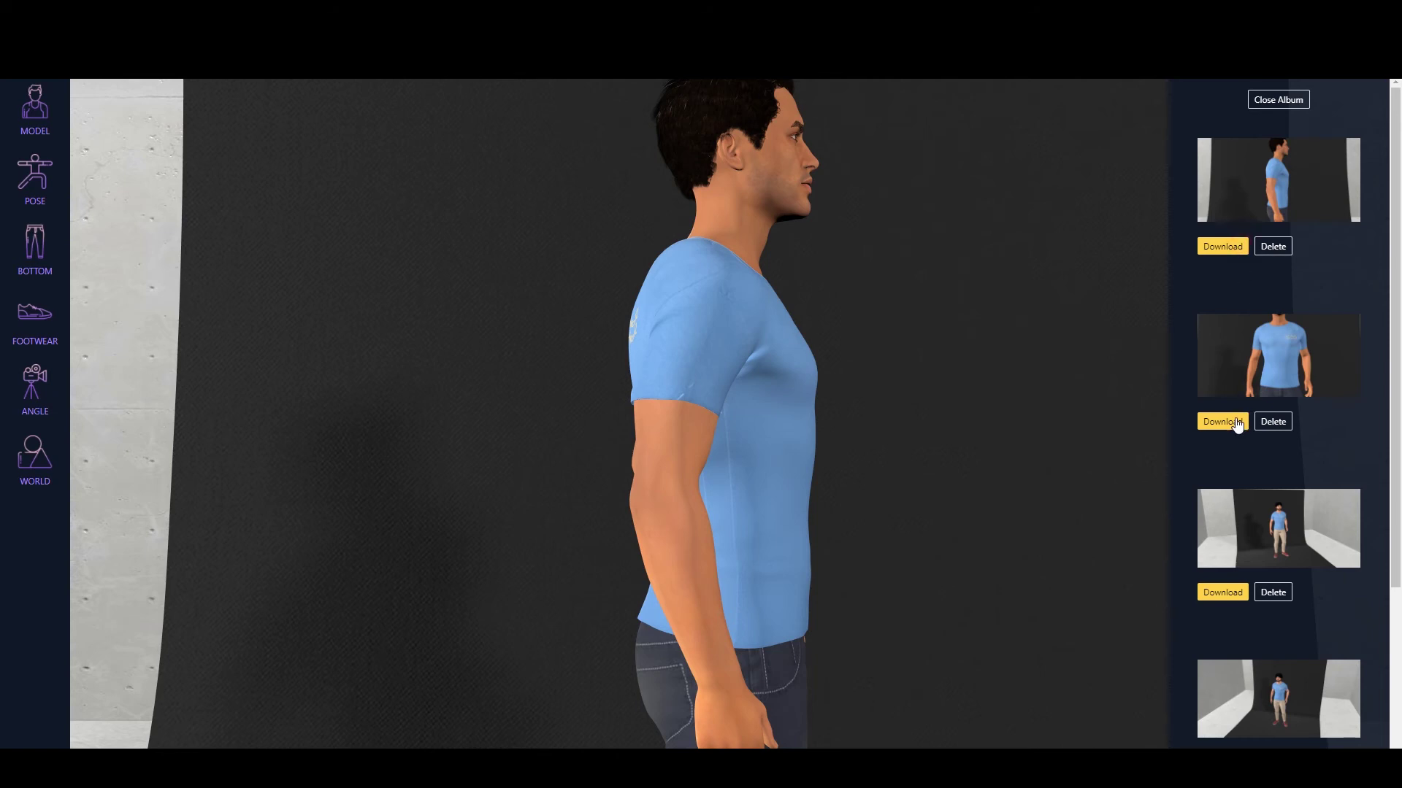
pyautogui.scroll(-3, 1177, 493)
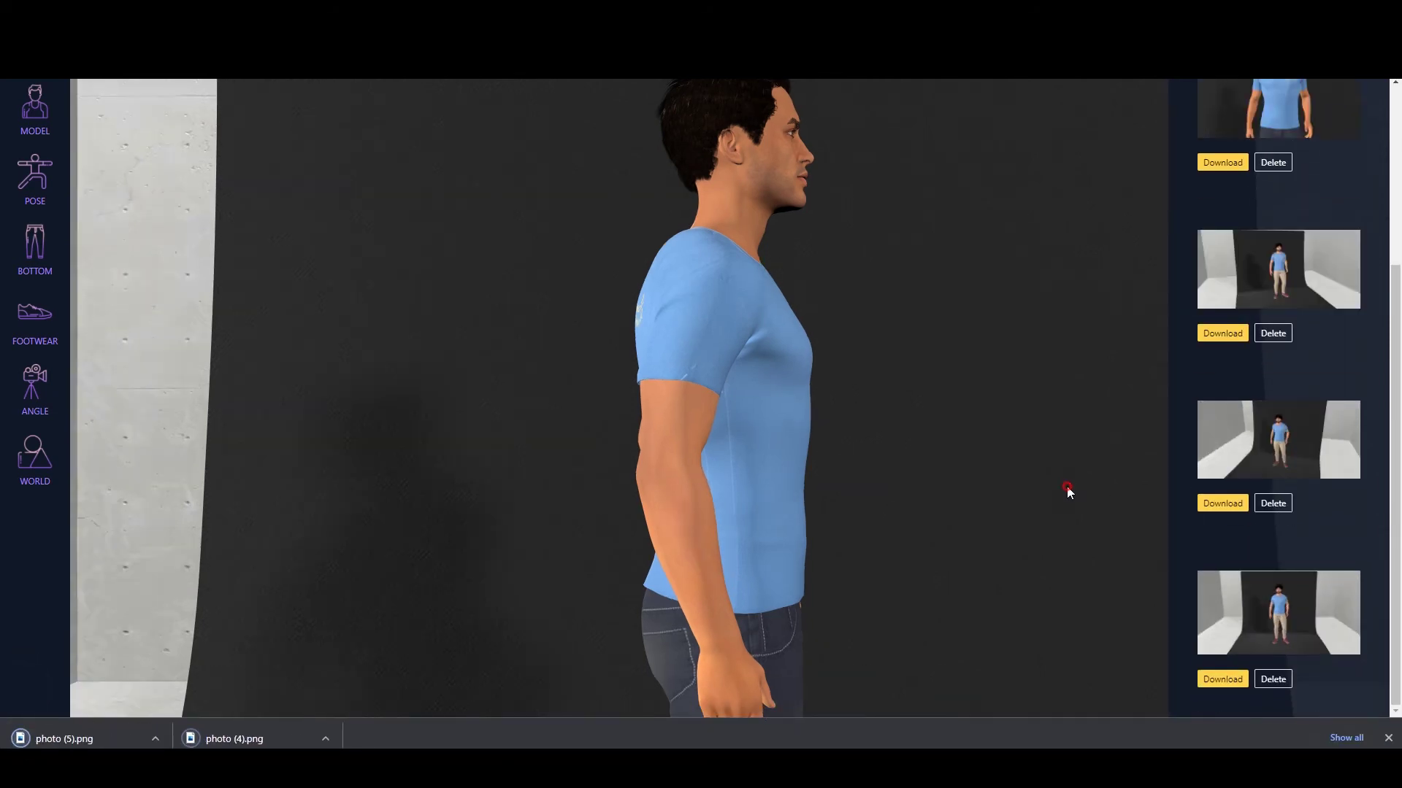
pyautogui.scroll(3, 1137, 317)
pyautogui.scroll(3, 1207, 278)
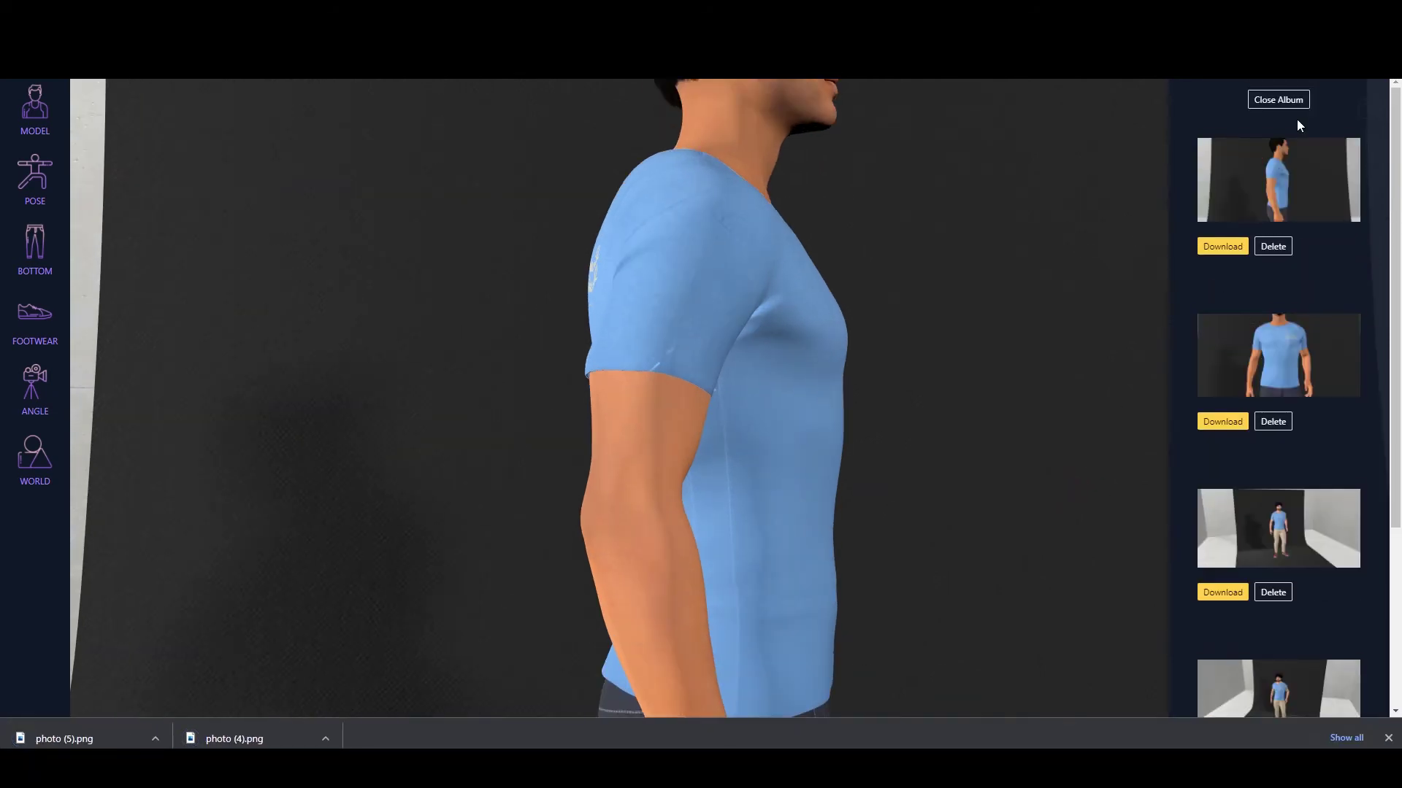
pyautogui.click(1296, 103)
pyautogui.scroll(-3, 887, 470)
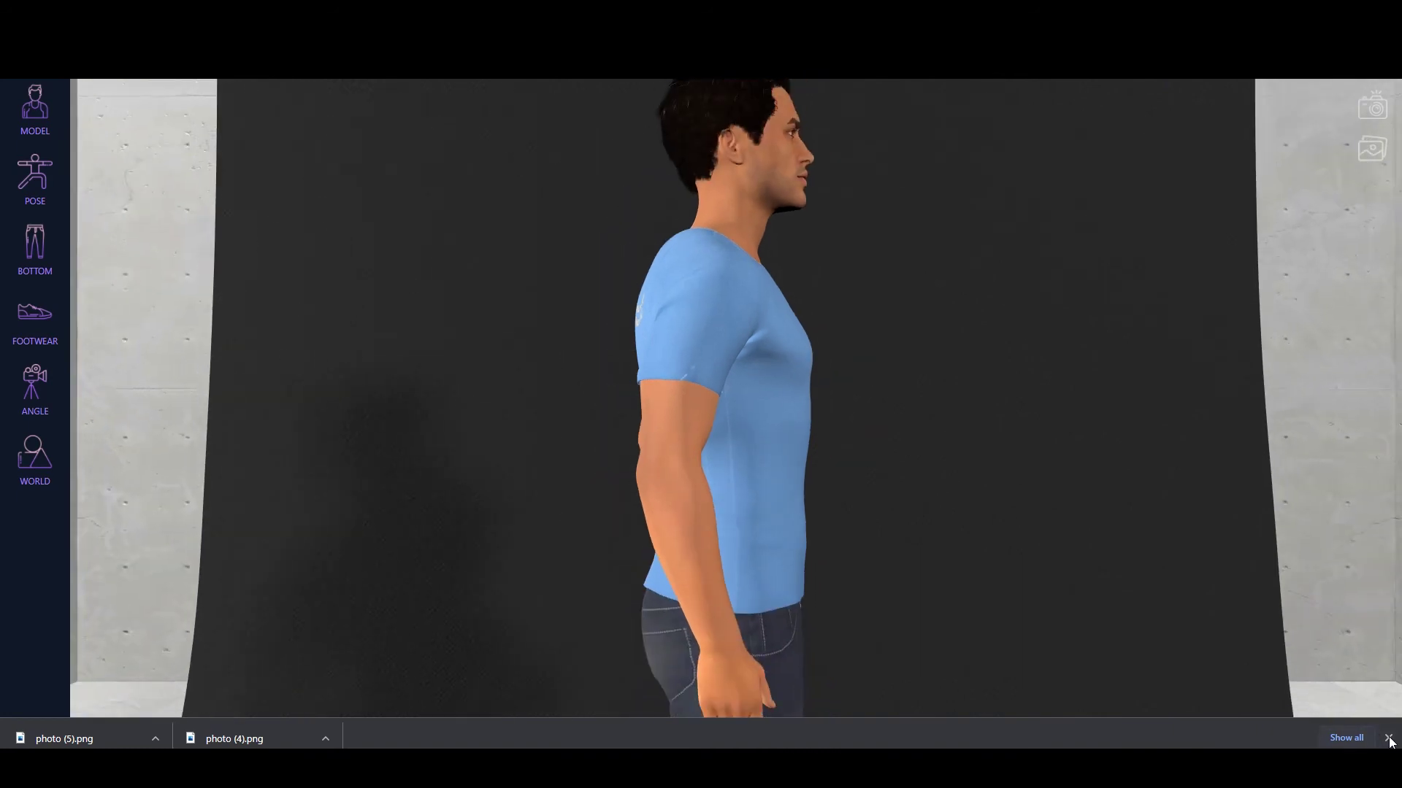
pyautogui.click(1389, 739)
# - Return the camera to the Default angle to show the whole model
pyautogui.scroll(-3, 899, 593)
pyautogui.scroll(1, 897, 587)
pyautogui.click(35, 383)
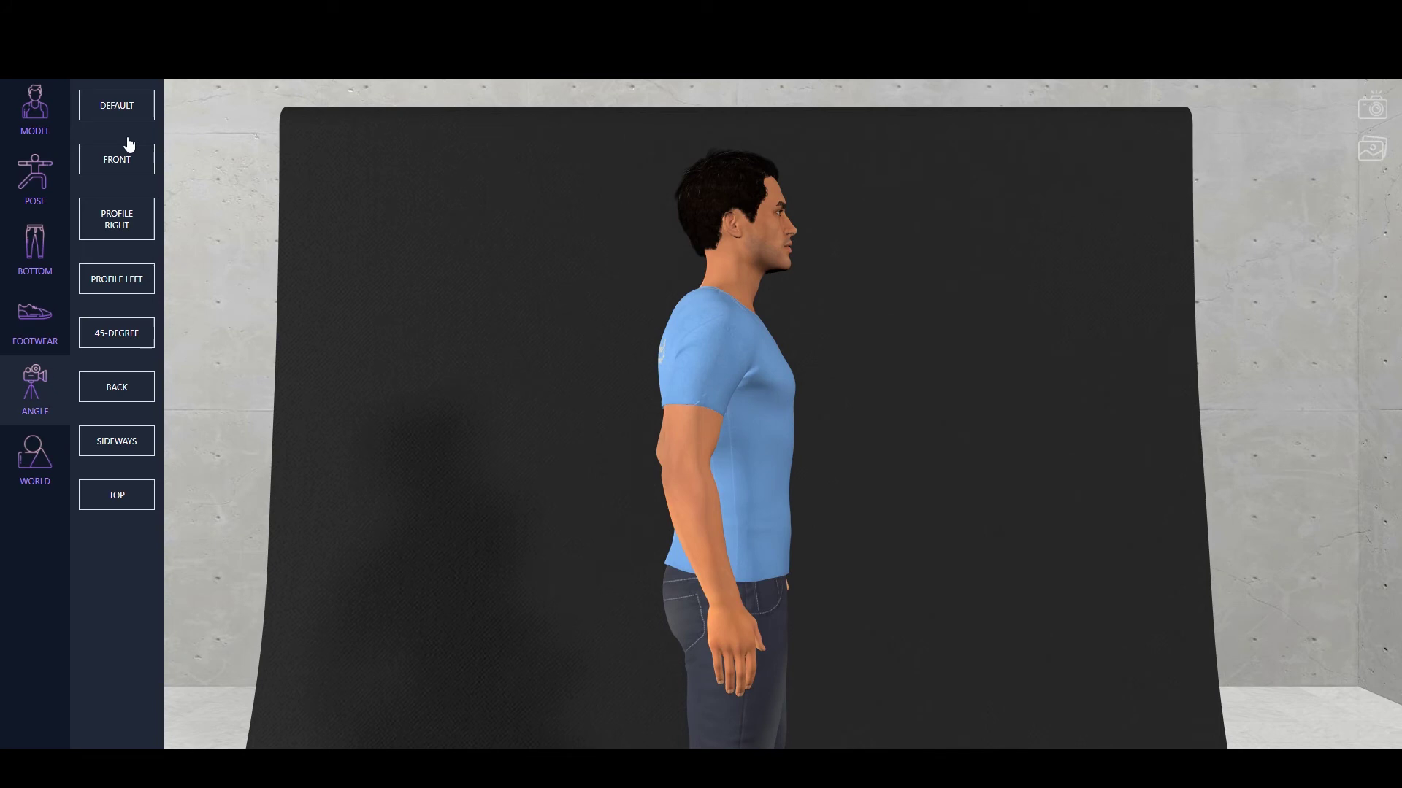
pyautogui.click(132, 110)
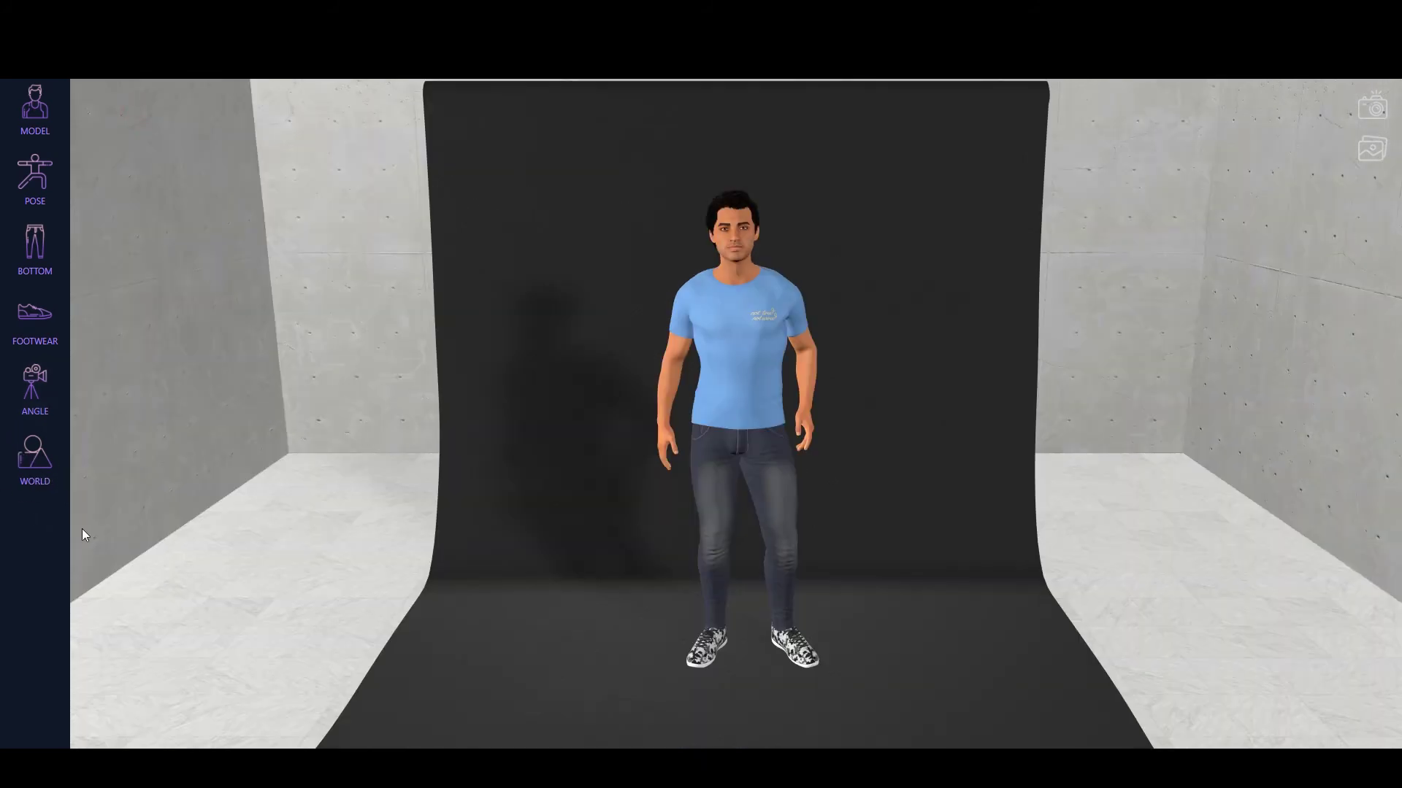
# - Try hiding the ground plane in the World settings, show it again, and view the studio from another angle
pyautogui.click(32, 460)
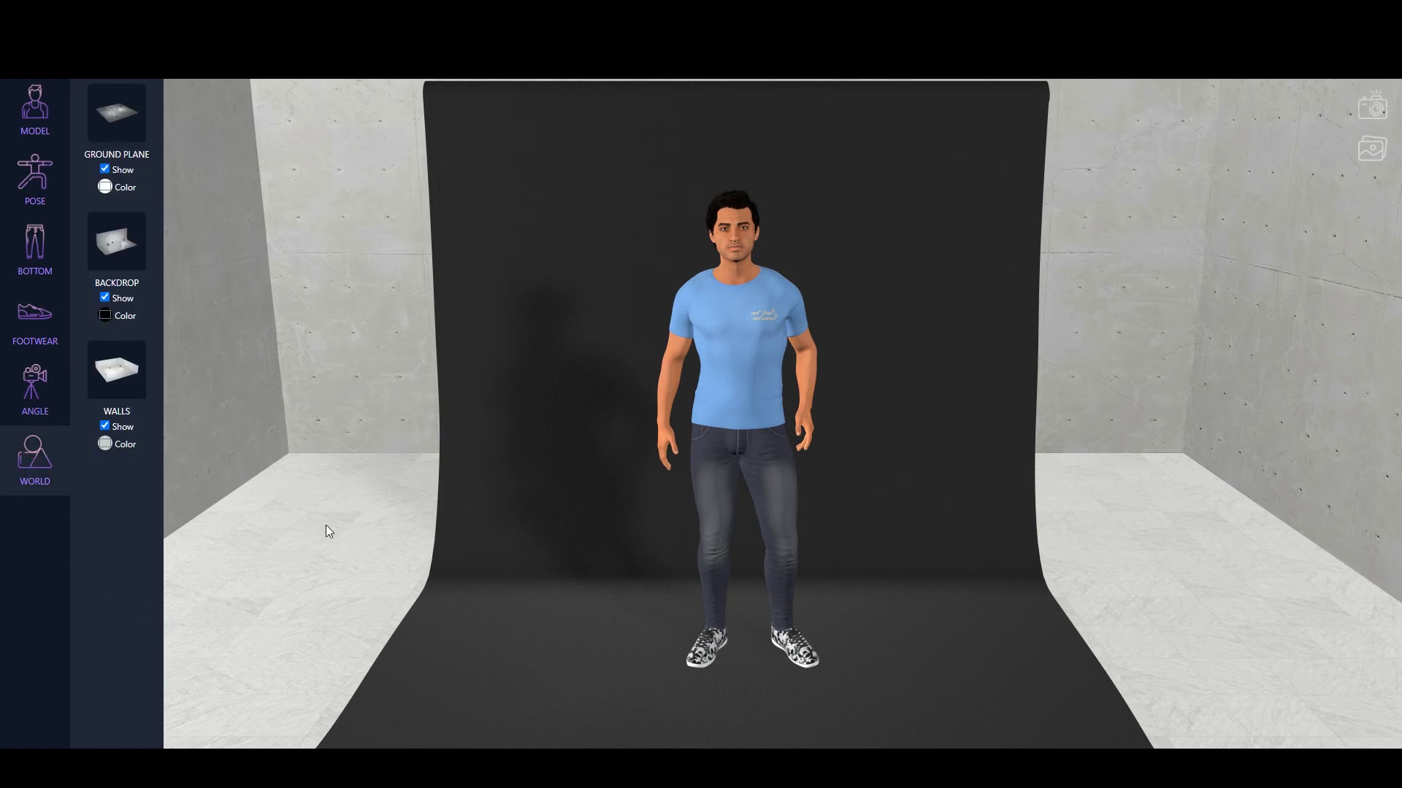
pyautogui.click(105, 170)
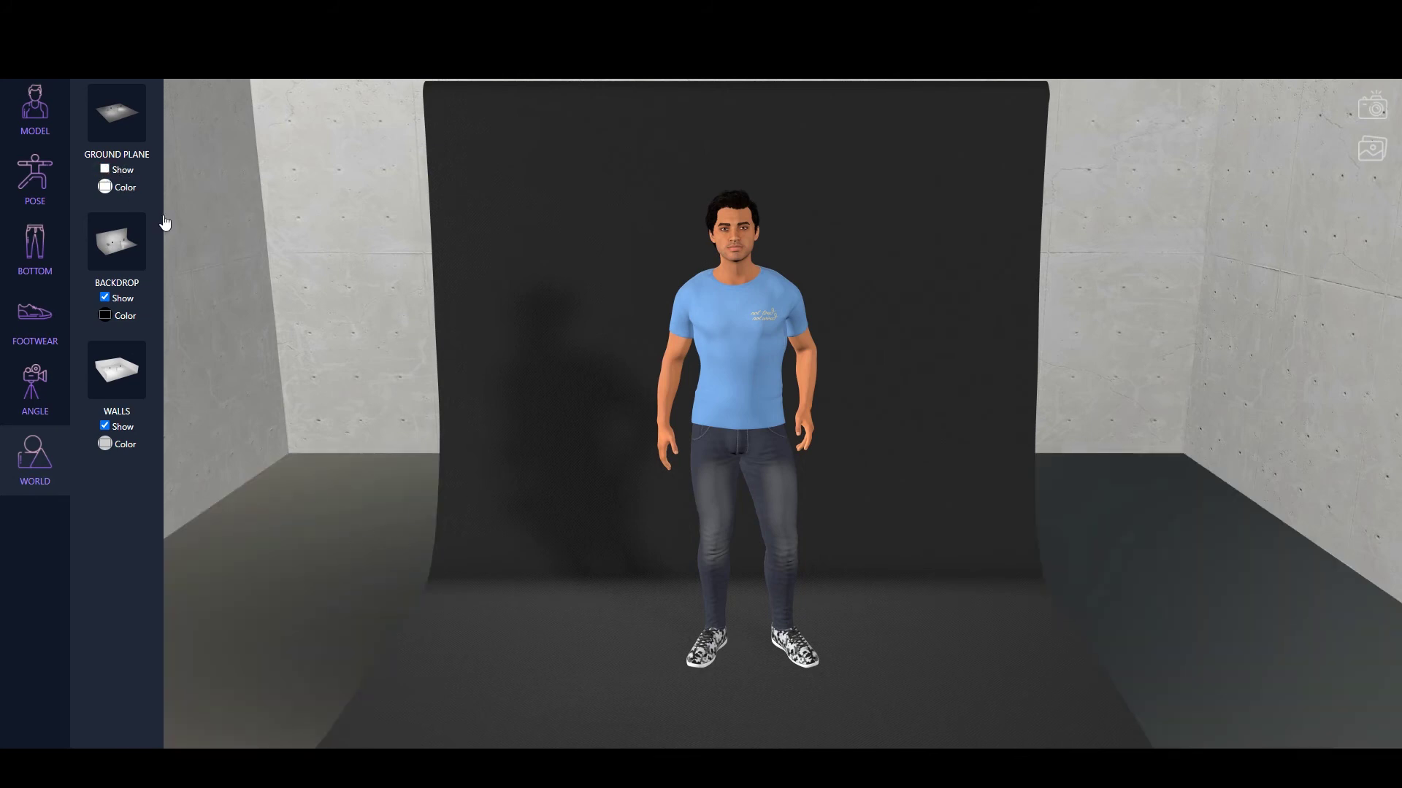
pyautogui.click(105, 169)
pyautogui.moveTo(549, 305); pyautogui.dragTo(517, 286)
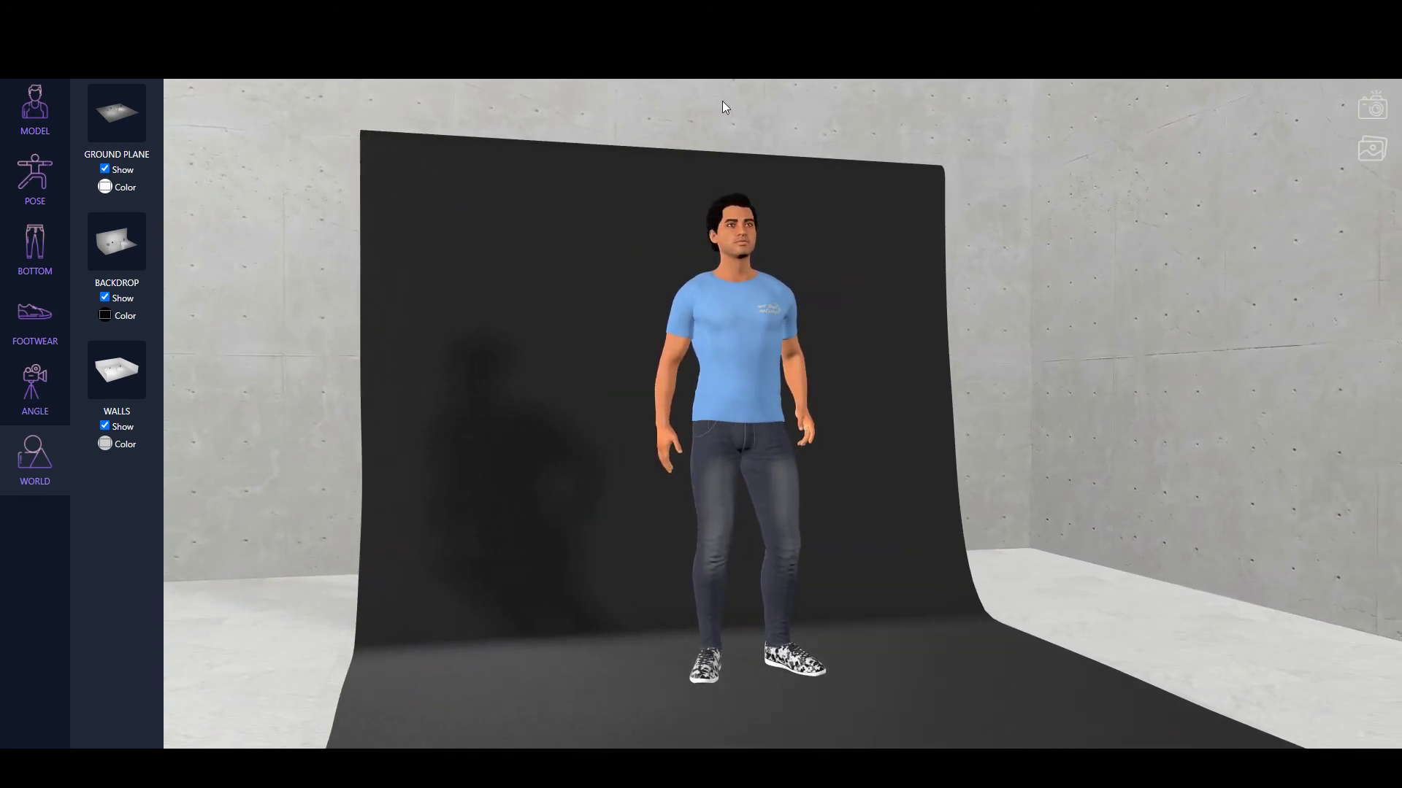
# - Try recoloring the backdrop red (RGB 154, 40, 40) and a grey (RGB 77, 78, 82) sampled from the model's jeans
pyautogui.moveTo(930, 680); pyautogui.dragTo(866, 698)
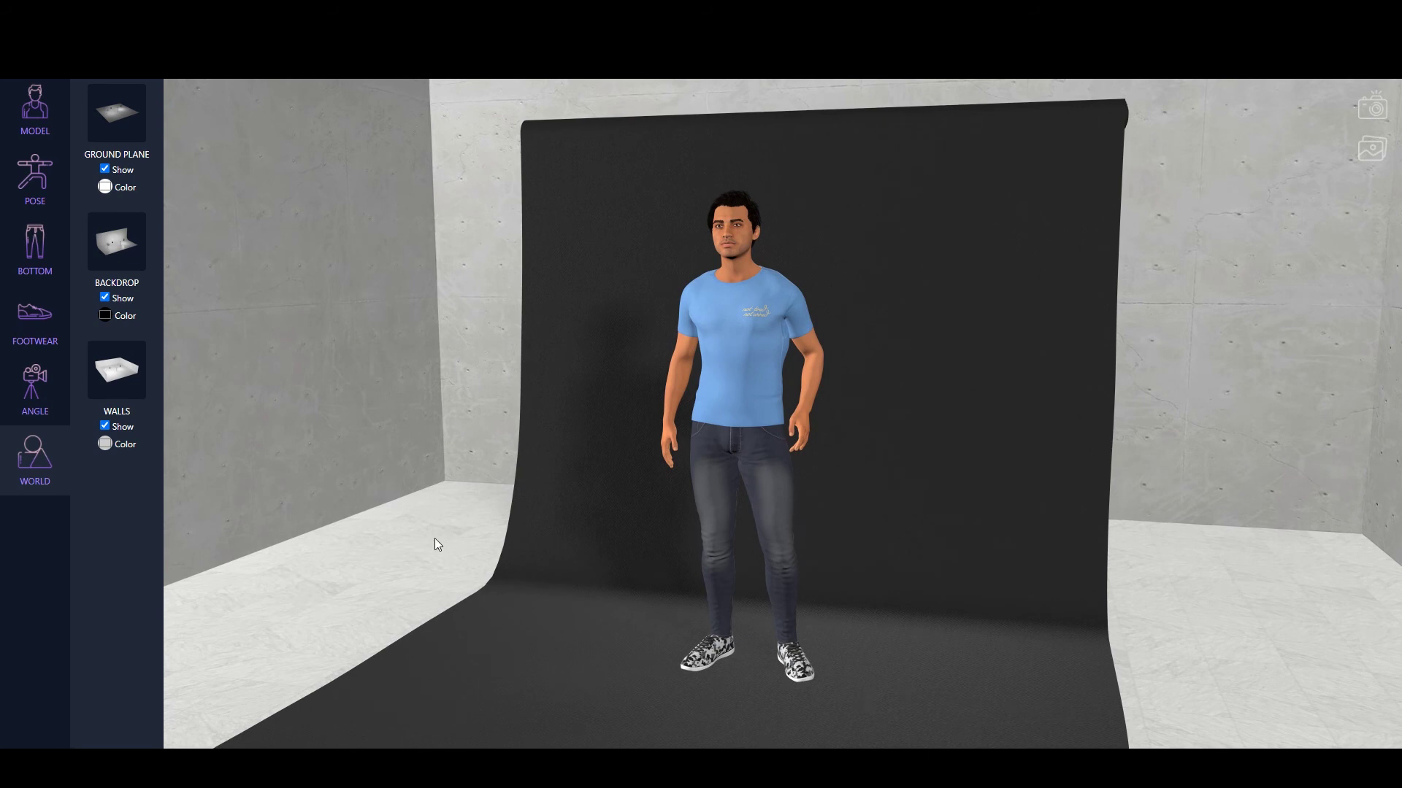
pyautogui.click(109, 316)
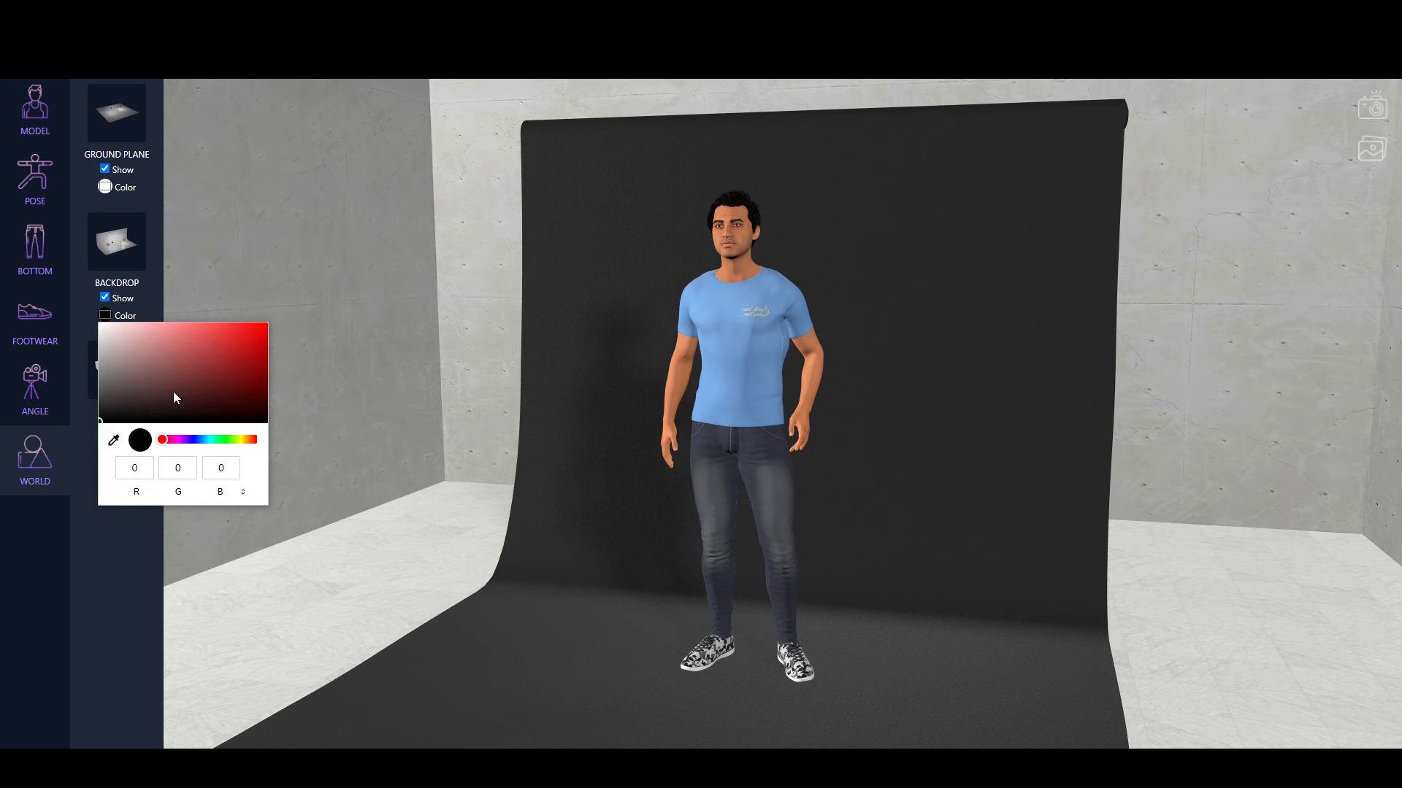
pyautogui.moveTo(103, 420); pyautogui.dragTo(222, 363)
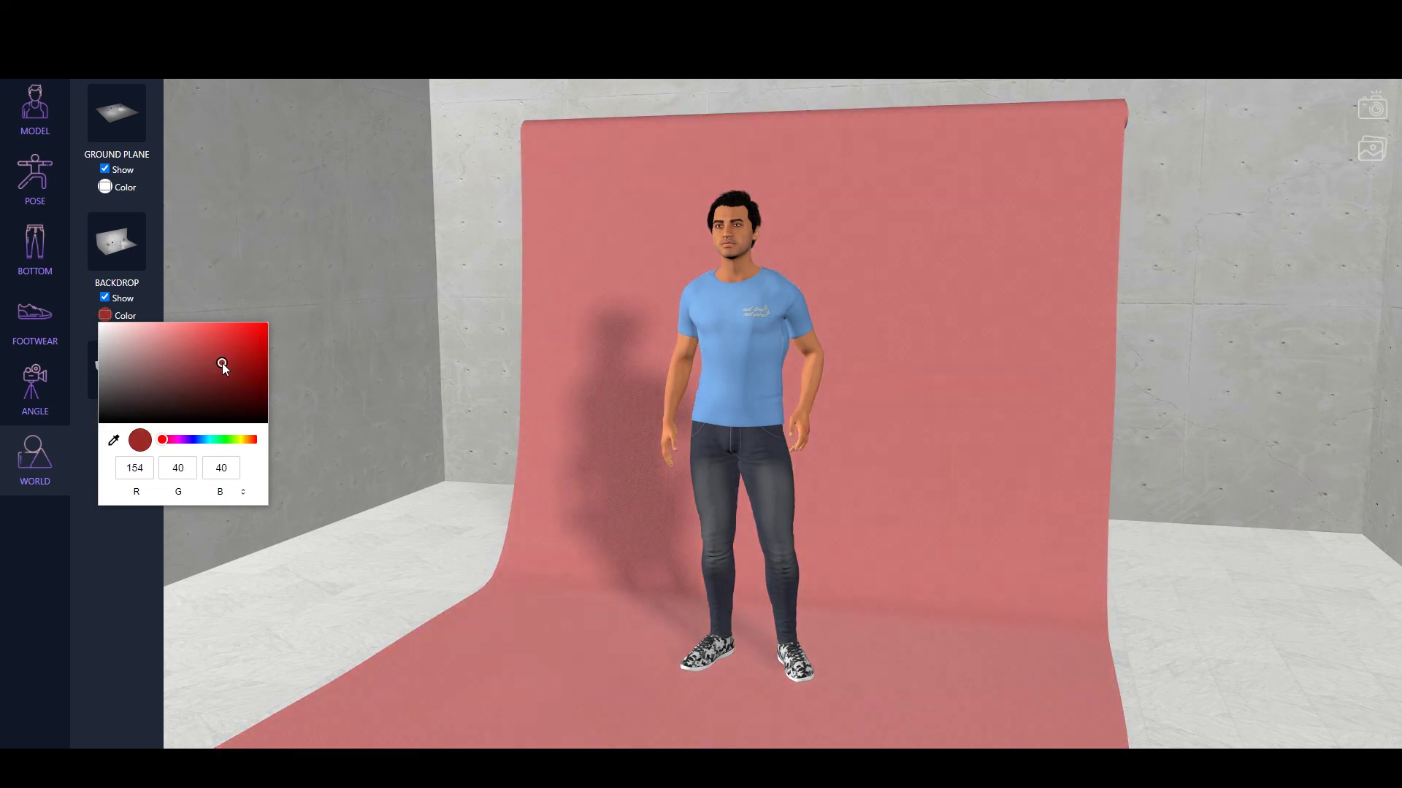
pyautogui.moveTo(162, 439); pyautogui.dragTo(261, 436)
pyautogui.click(114, 440)
pyautogui.click(712, 501)
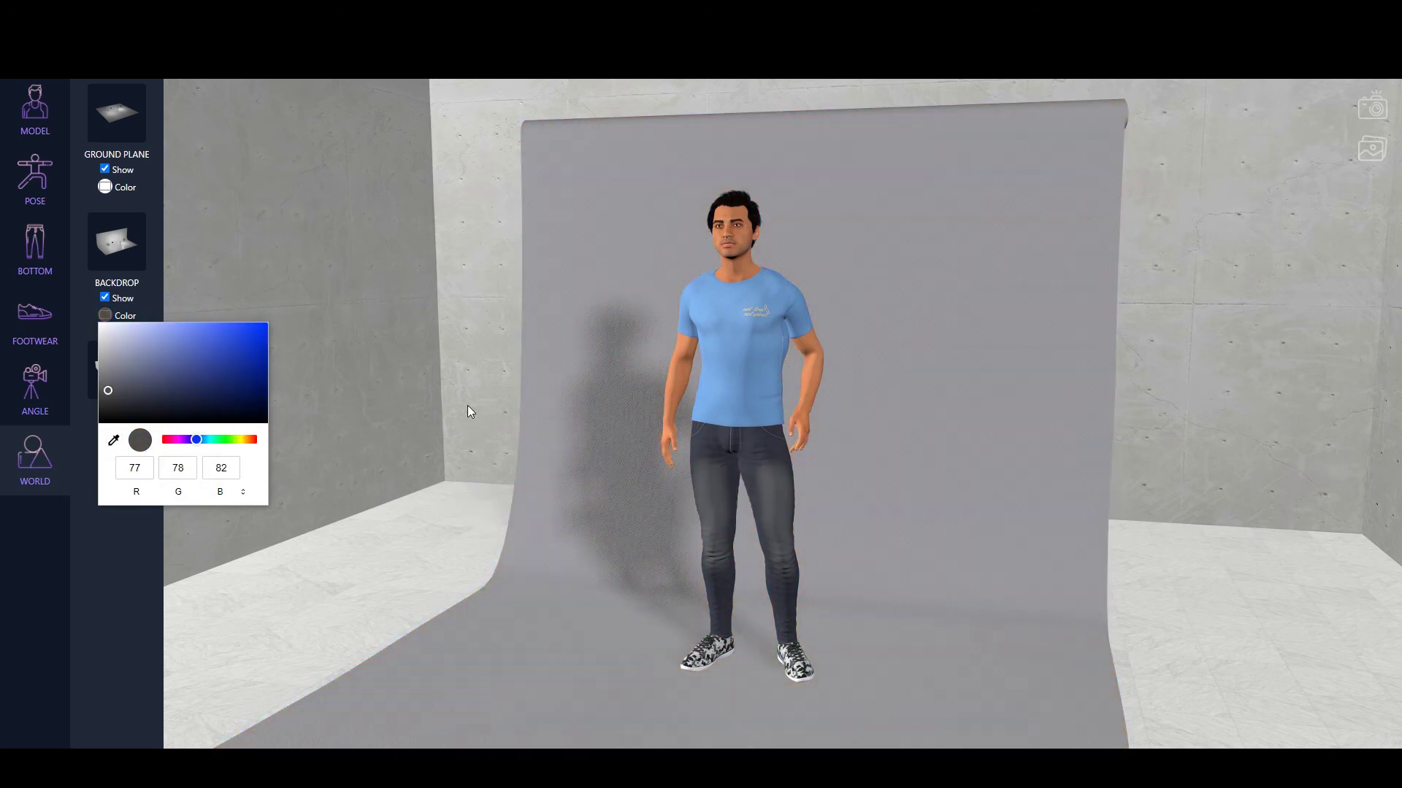
pyautogui.moveTo(638, 544)
pyautogui.mouseDown()
pyautogui.moveTo(756, 554)
pyautogui.moveTo(646, 558)
pyautogui.mouseUp()
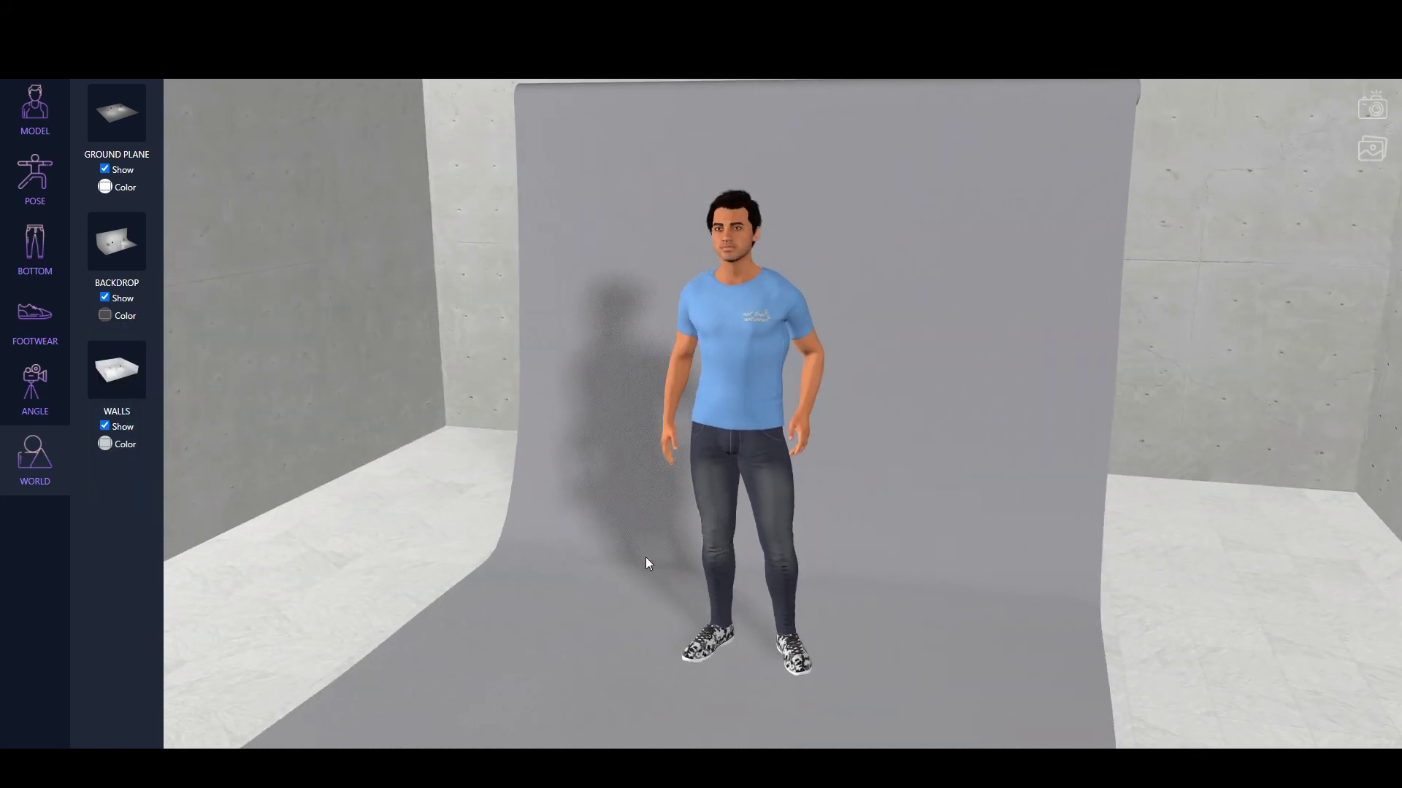
# - Set the backdrop color back to black (RGB 0, 0, 0)
pyautogui.click(105, 316)
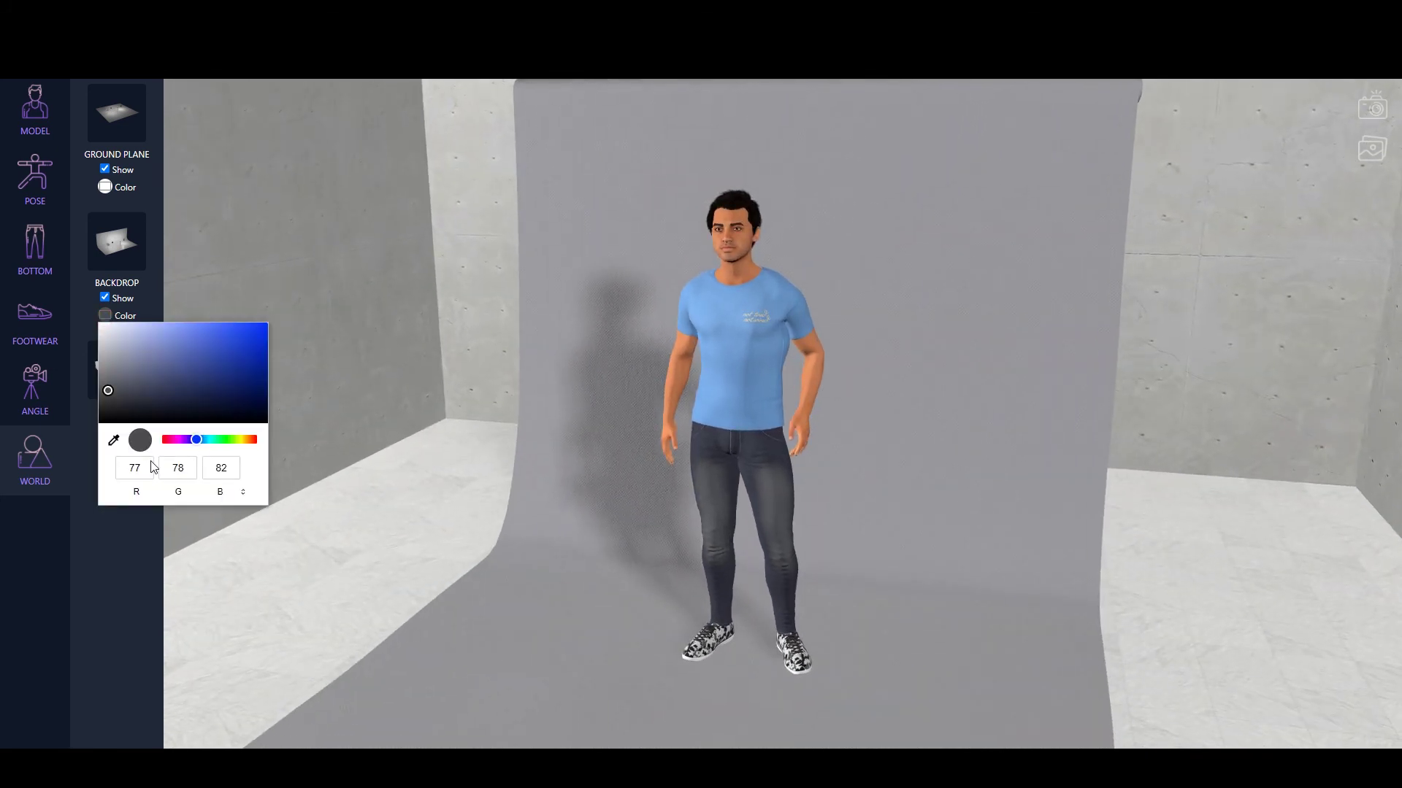
pyautogui.moveTo(109, 392); pyautogui.dragTo(97, 459)
pyautogui.moveTo(197, 440); pyautogui.dragTo(144, 443)
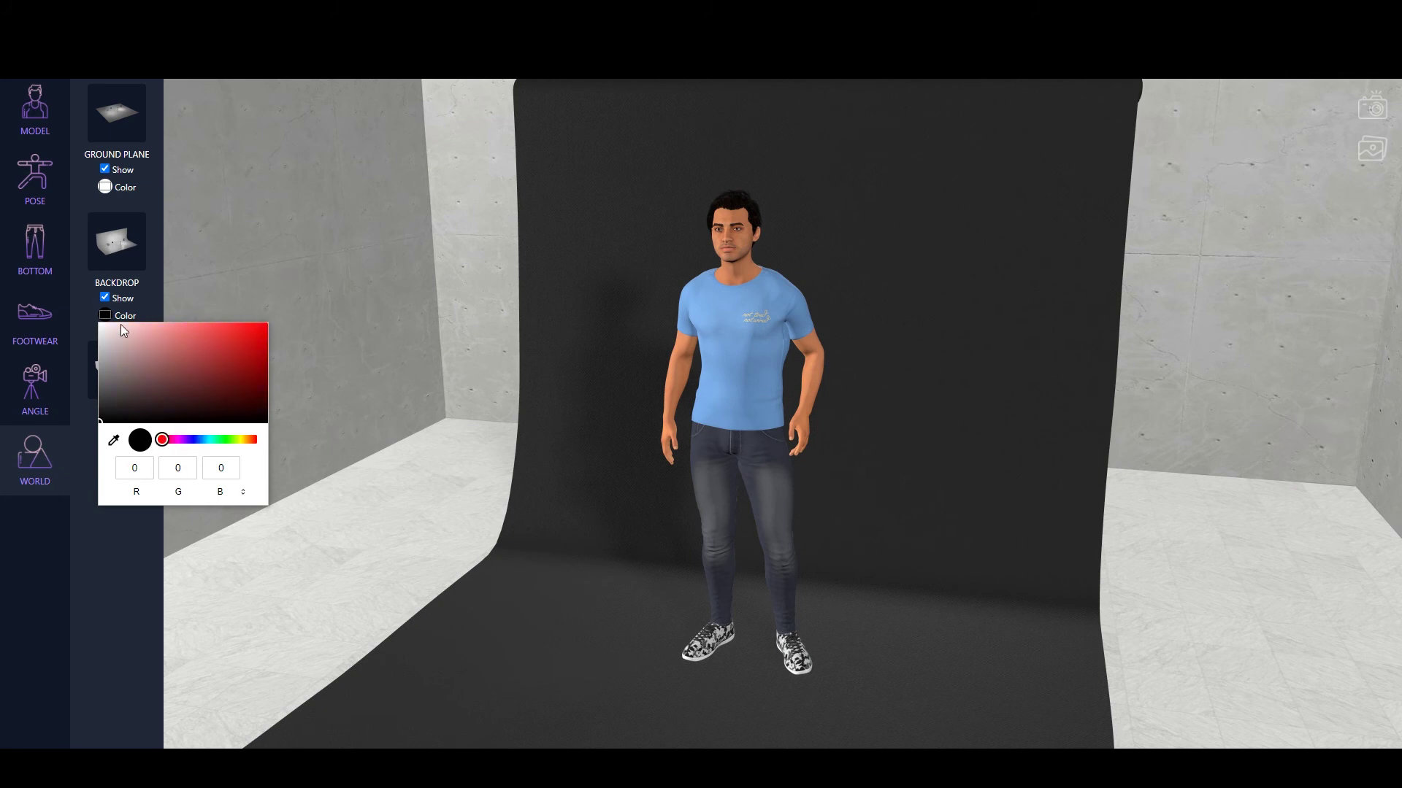
pyautogui.click(123, 317)
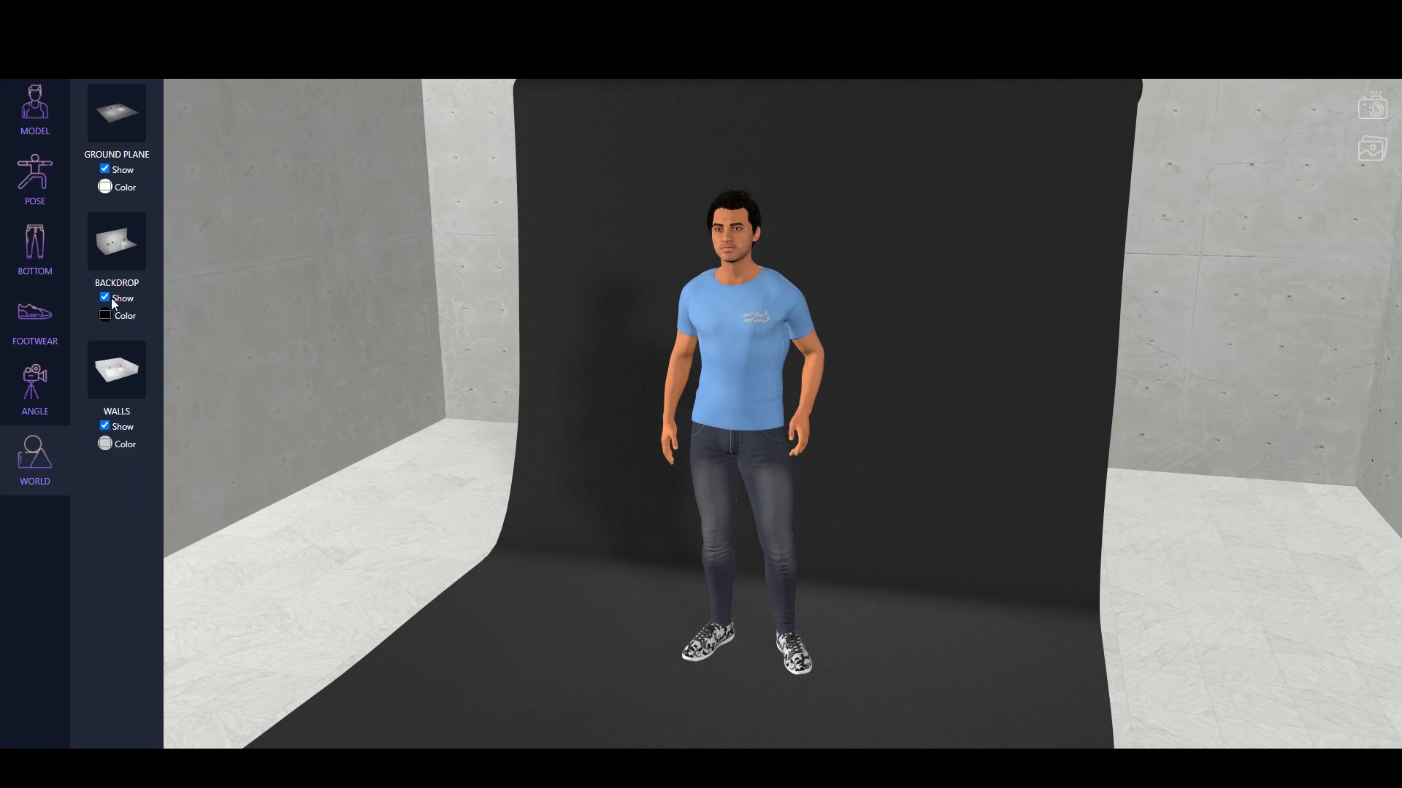
# - Hide the backdrop in the World settings
pyautogui.click(105, 298)
pyautogui.moveTo(567, 551); pyautogui.dragTo(490, 488)
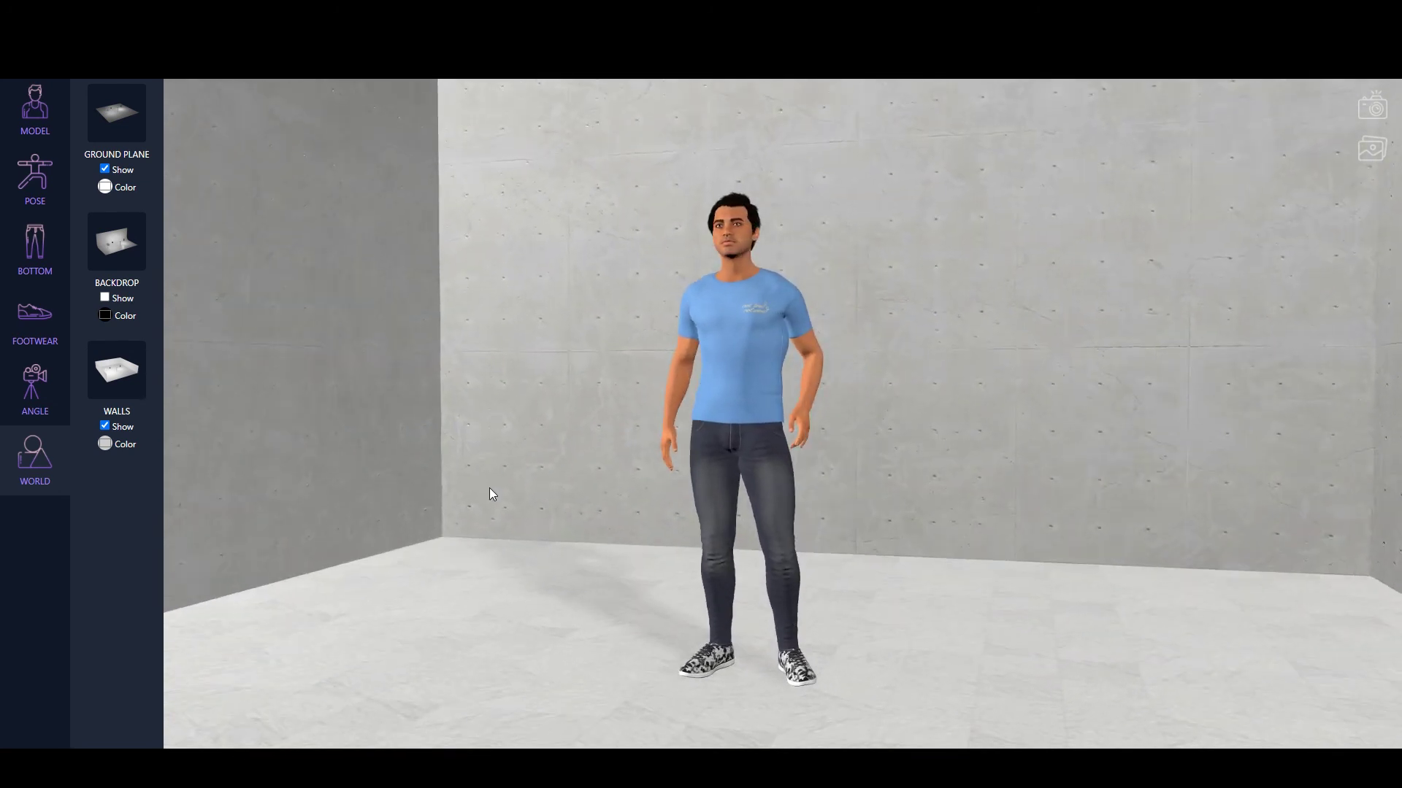
# - Try hiding the walls, return the camera to the Default angle, and show the walls again
pyautogui.click(106, 426)
pyautogui.moveTo(721, 476); pyautogui.dragTo(699, 508)
pyautogui.scroll(5, 764, 353)
pyautogui.scroll(-5, 764, 357)
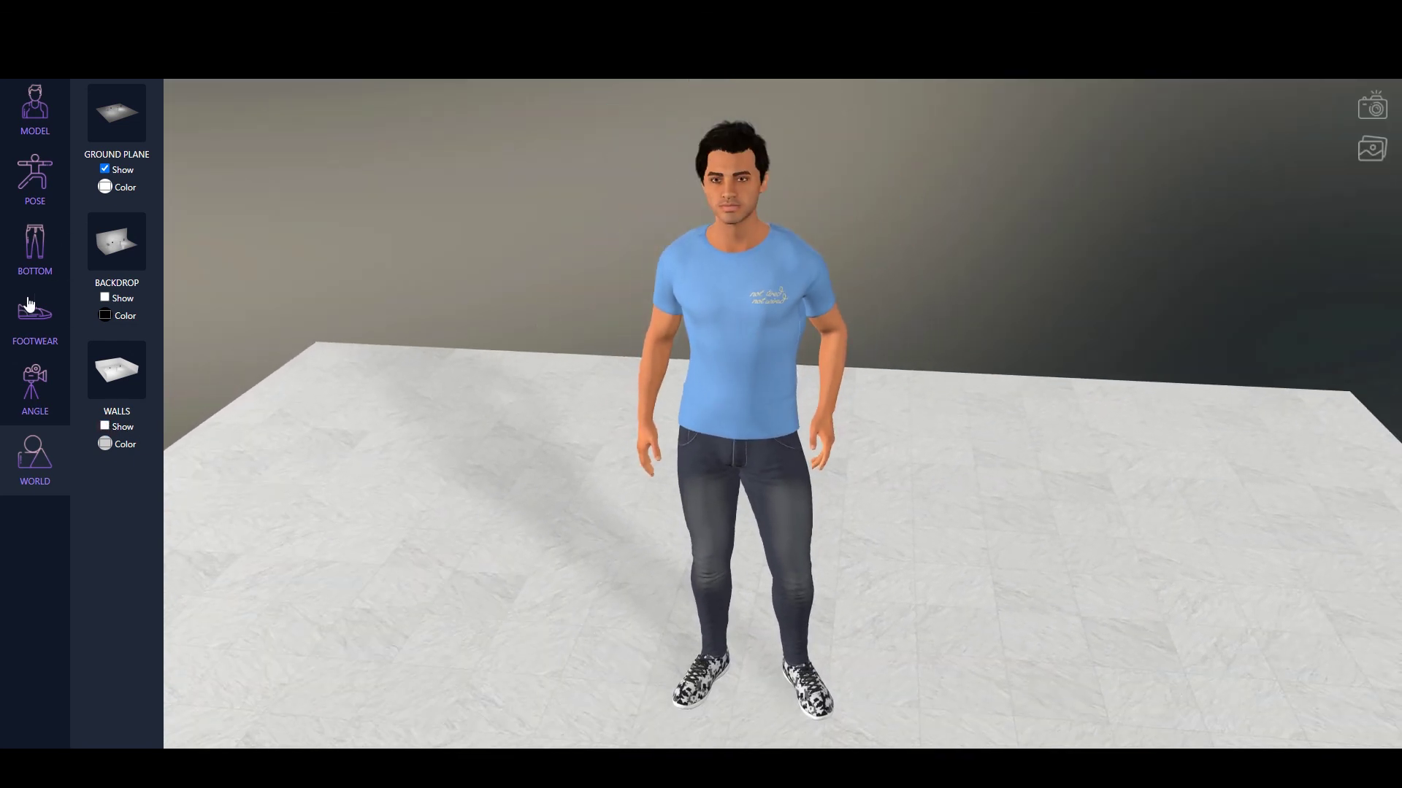
pyautogui.click(39, 396)
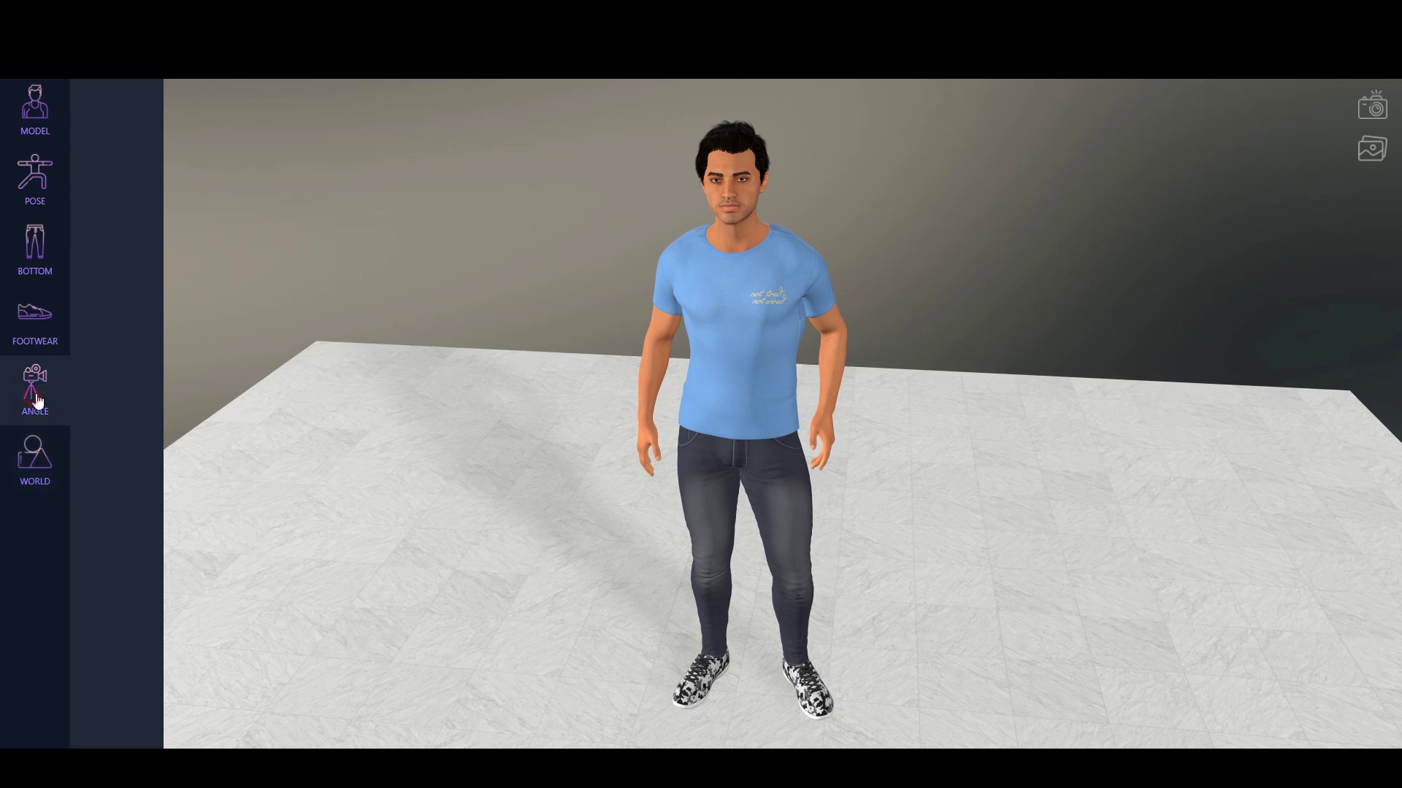
pyautogui.click(121, 113)
pyautogui.click(53, 400)
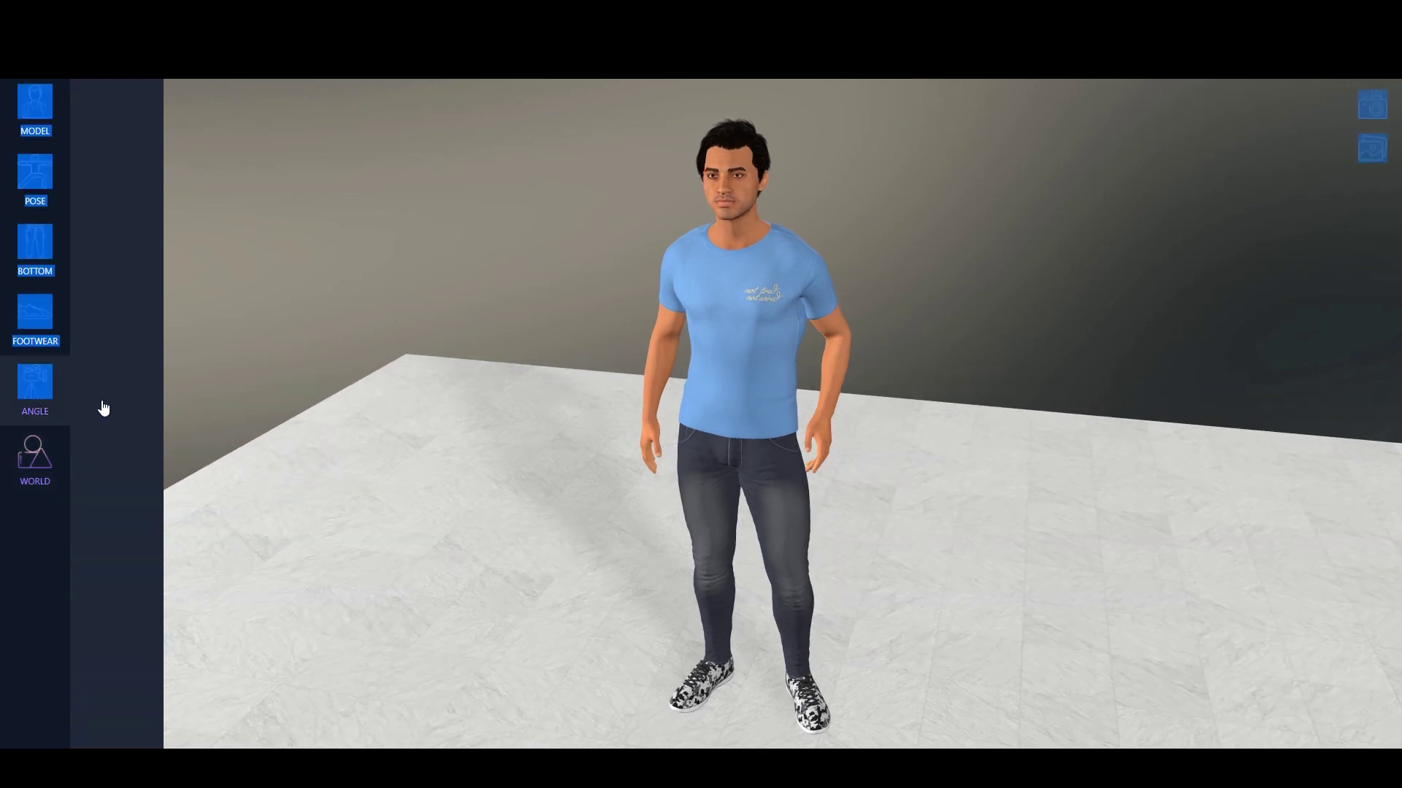
pyautogui.click(102, 155)
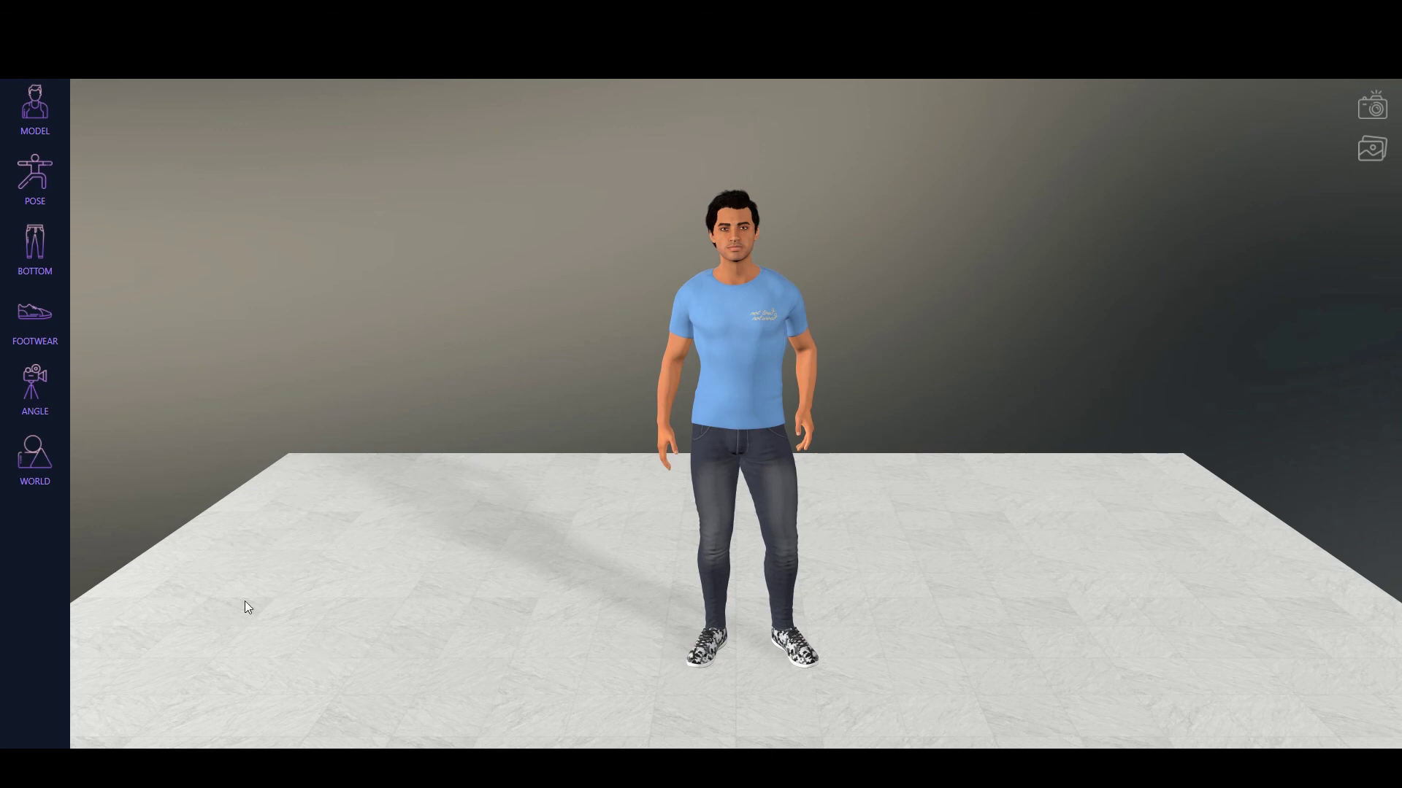
pyautogui.click(37, 482)
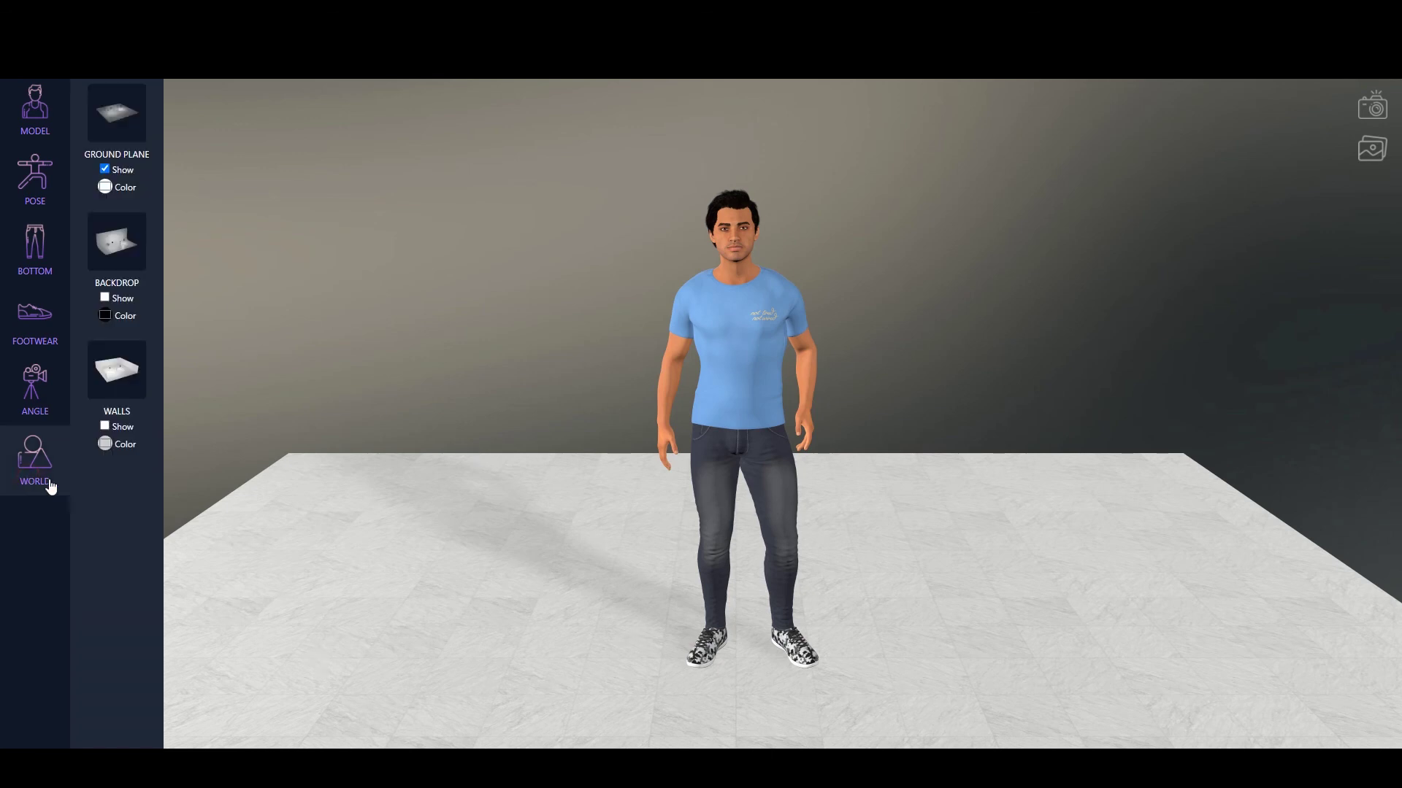
pyautogui.click(105, 426)
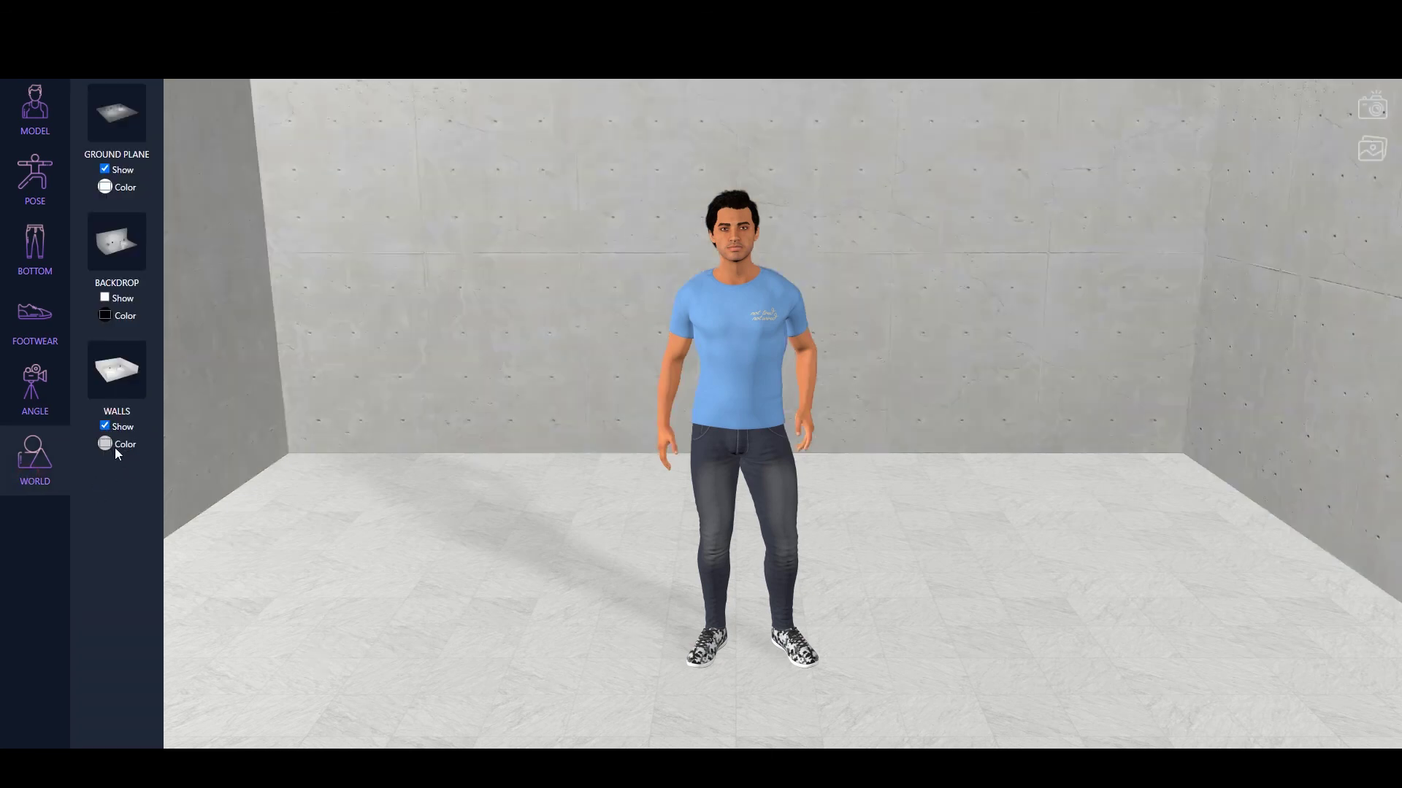
# - Set the color of the studio walls to white (RGB 255, 255, 255)
pyautogui.click(106, 445)
pyautogui.click(92, 472)
pyautogui.click(105, 446)
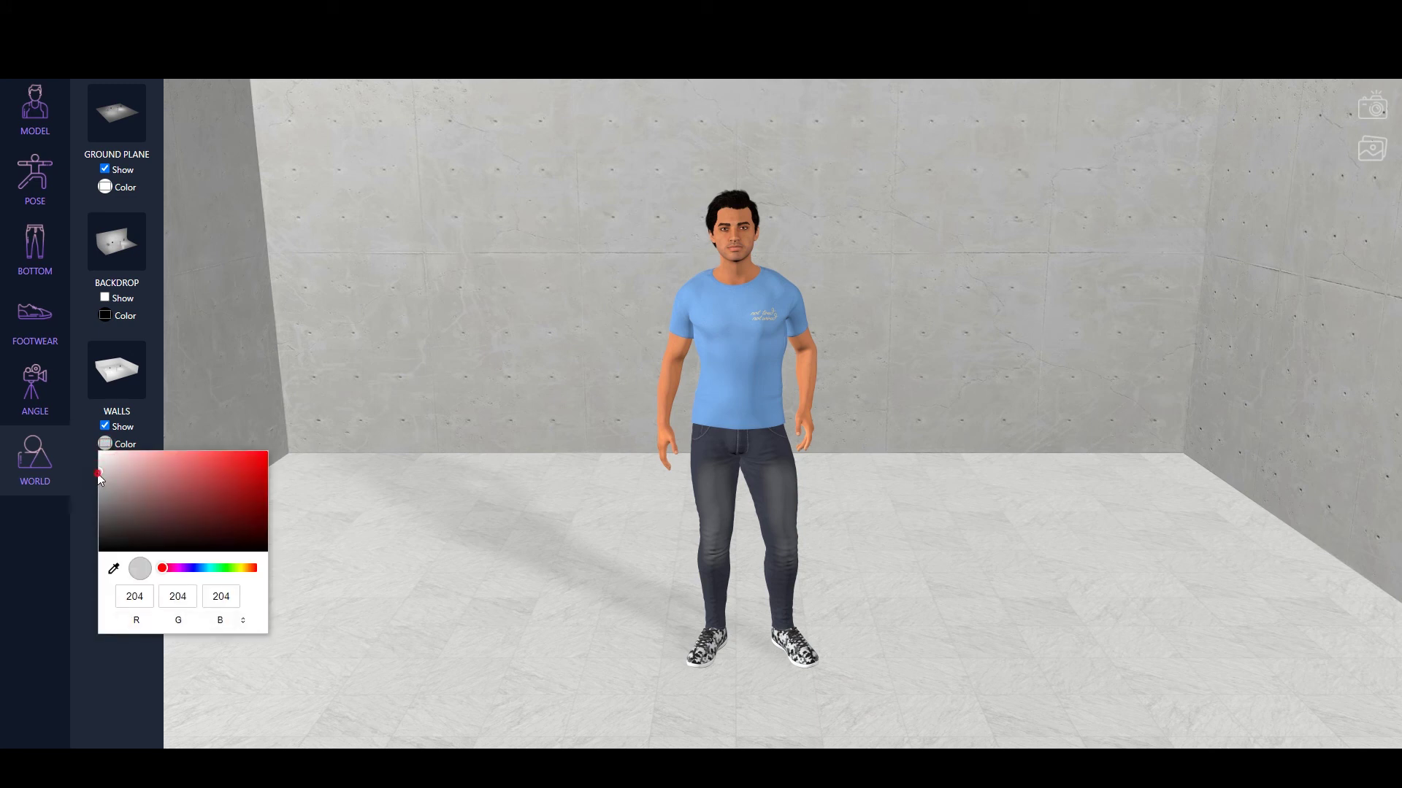
pyautogui.click(117, 454)
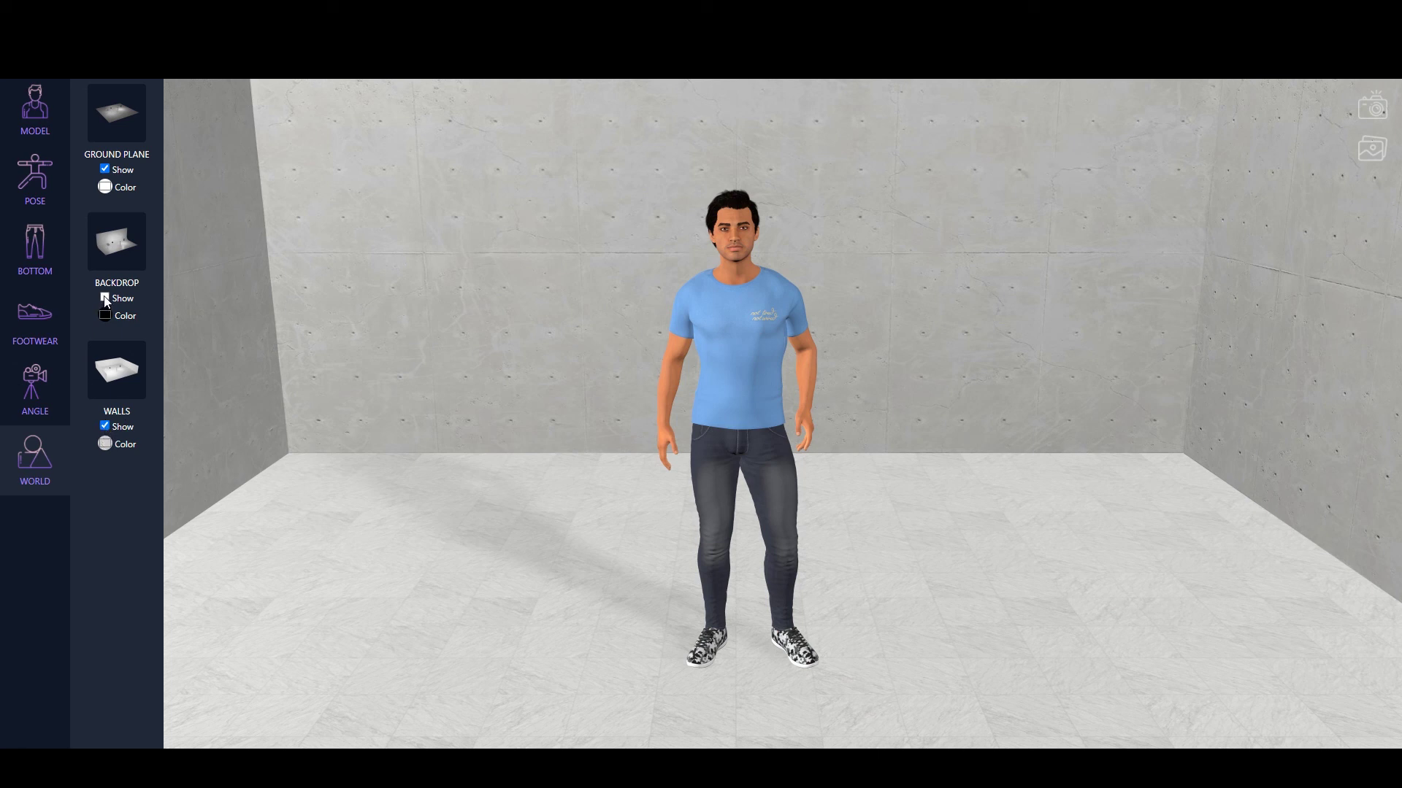
pyautogui.click(103, 446)
pyautogui.moveTo(100, 469)
pyautogui.mouseDown()
pyautogui.moveTo(260, 488)
pyautogui.moveTo(195, 432)
pyautogui.moveTo(159, 521)
pyautogui.moveTo(156, 471)
pyautogui.moveTo(193, 482)
pyautogui.mouseUp()
pyautogui.moveTo(162, 568)
pyautogui.mouseDown()
pyautogui.moveTo(245, 574)
pyautogui.moveTo(167, 574)
pyautogui.mouseUp()
pyautogui.moveTo(118, 499); pyautogui.dragTo(63, 438)
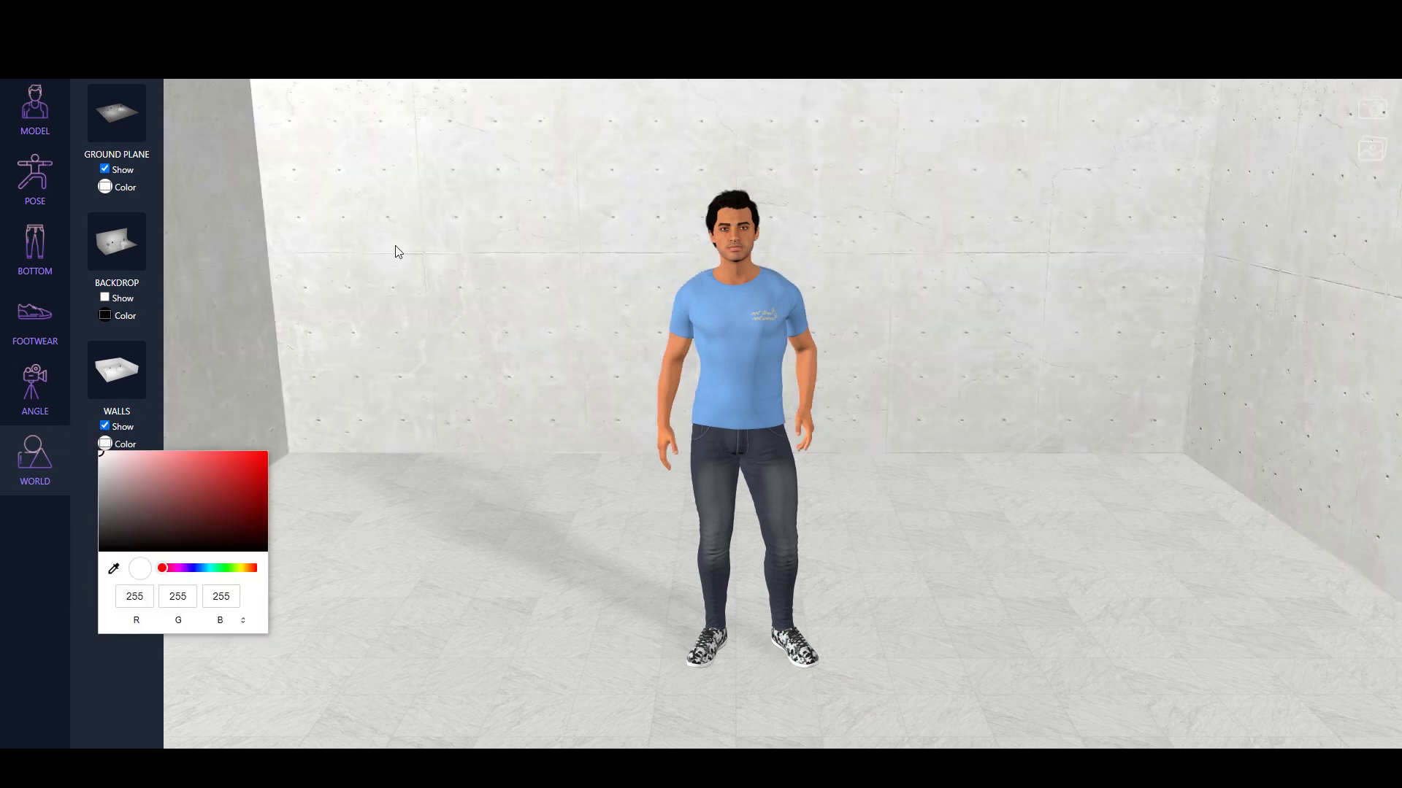
pyautogui.click(368, 254)
# - Return the camera to the Default angle, turn it slightly around the model, and take a photo against the white walls
pyautogui.scroll(5, 523, 269)
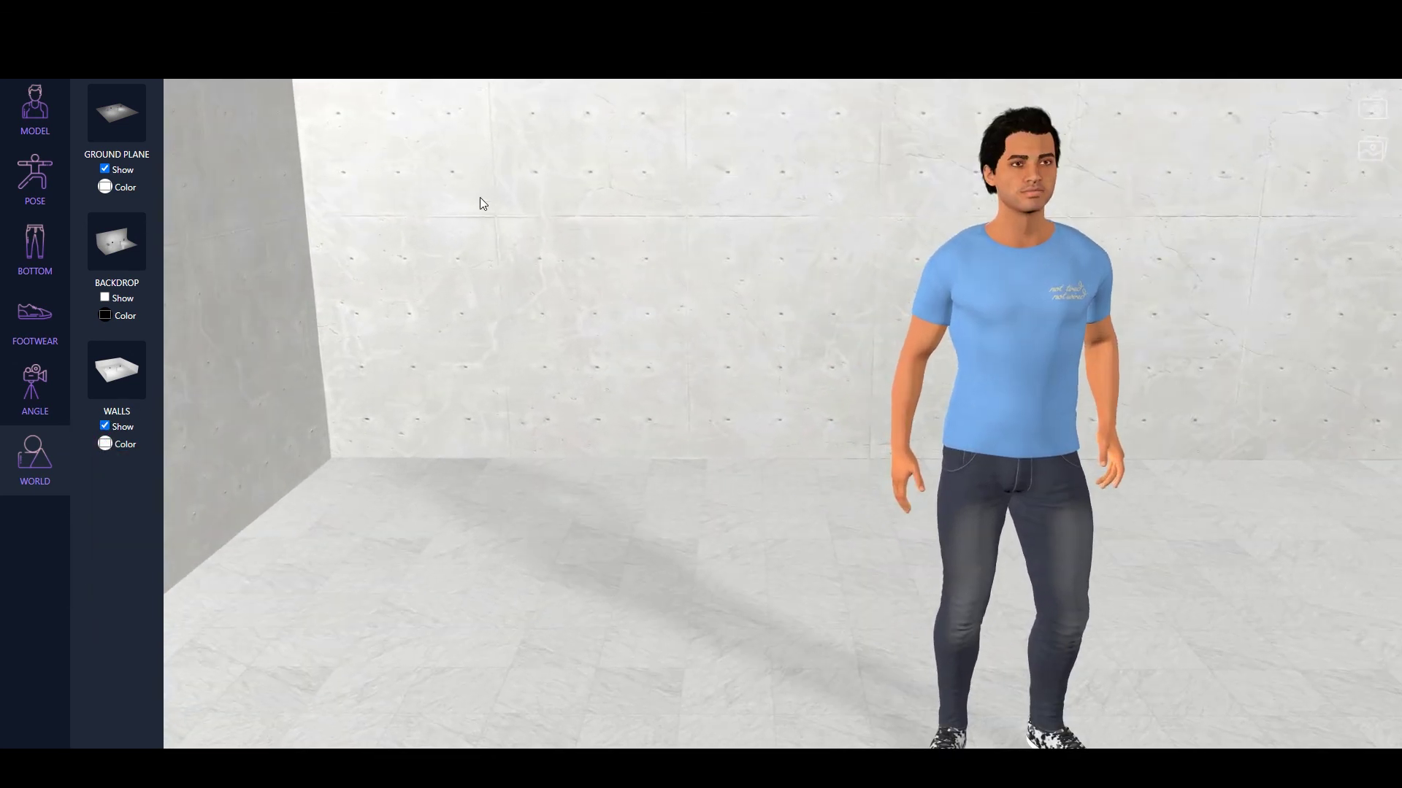
pyautogui.scroll(6, 479, 197)
pyautogui.moveTo(573, 234); pyautogui.dragTo(587, 268)
pyautogui.moveTo(430, 248); pyautogui.dragTo(361, 166)
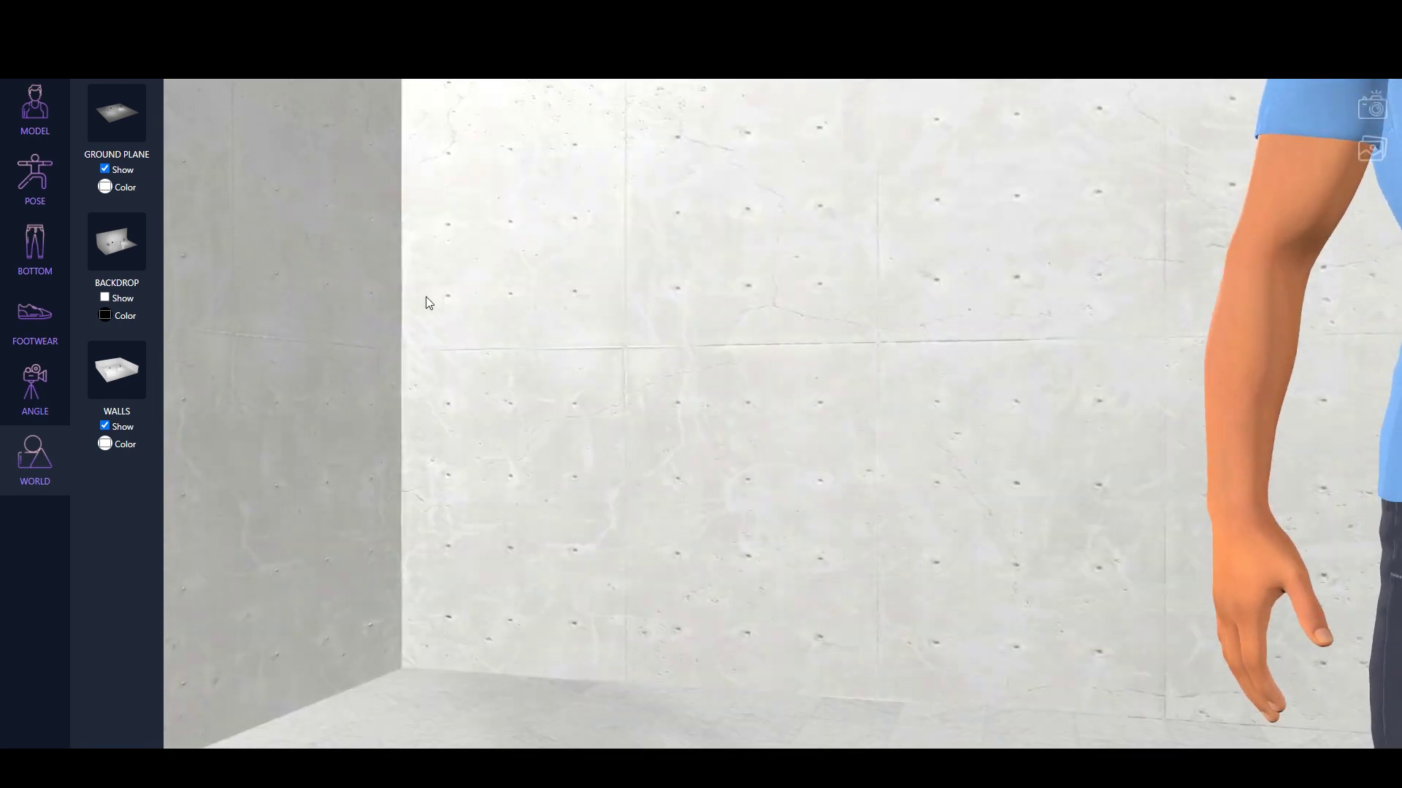
pyautogui.scroll(-8, 593, 476)
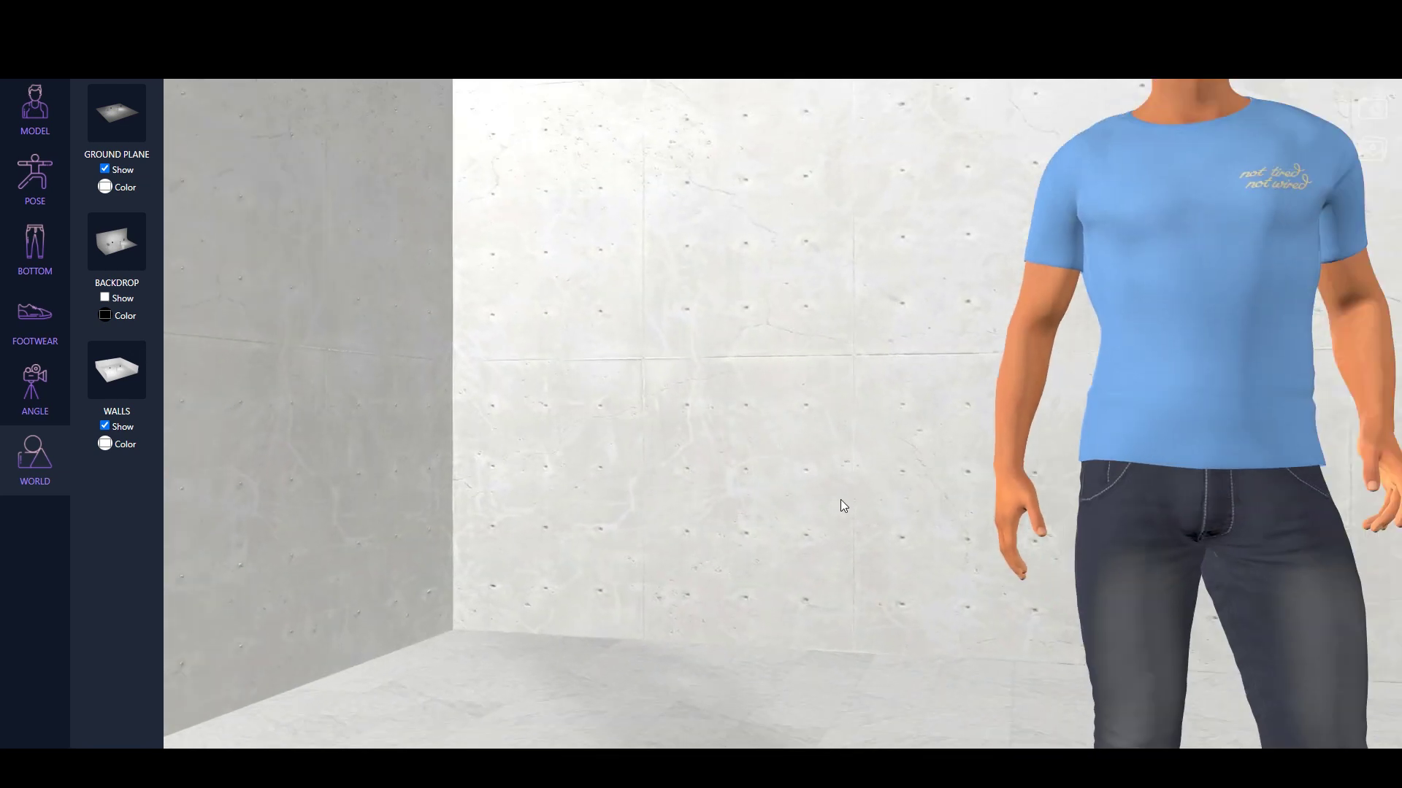
pyautogui.click(40, 400)
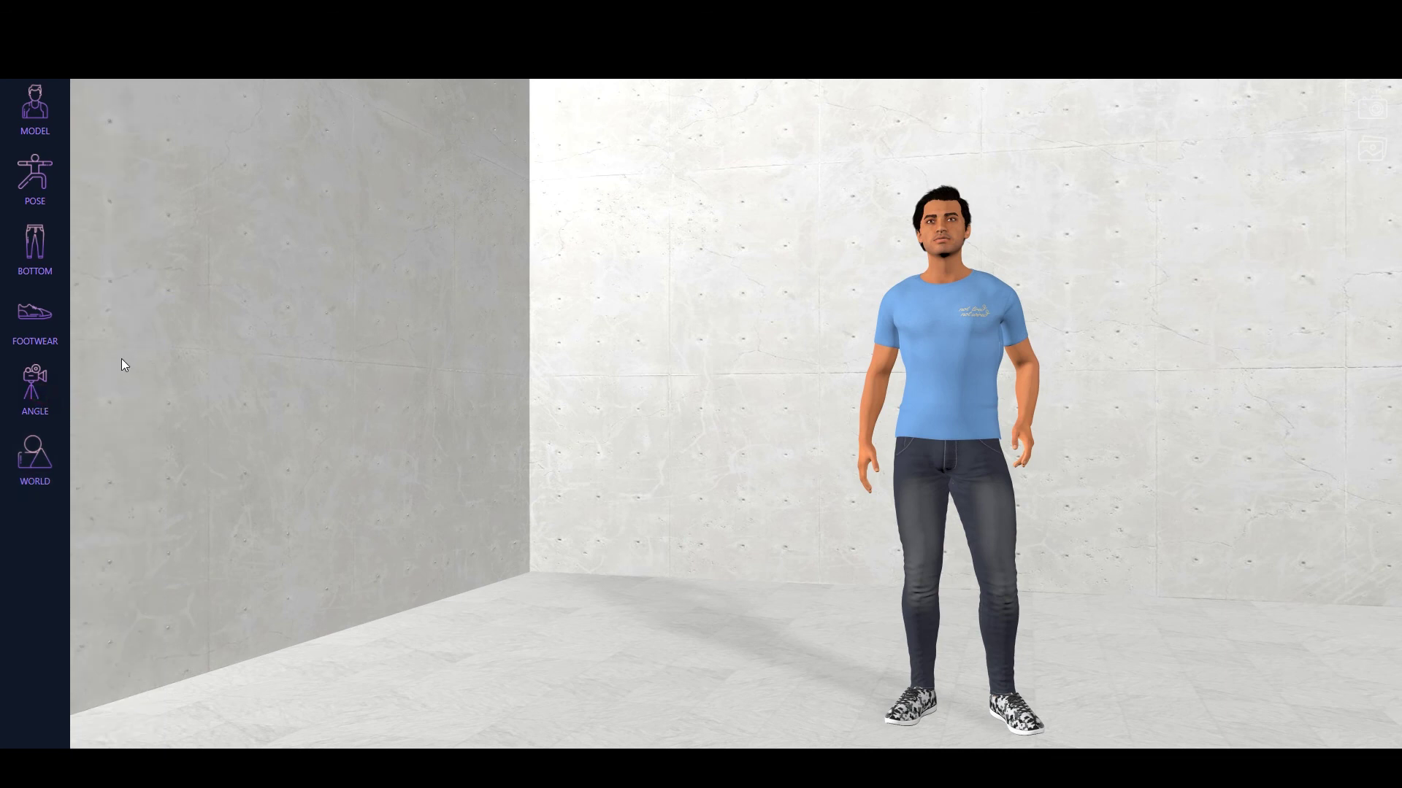
pyautogui.click(130, 336)
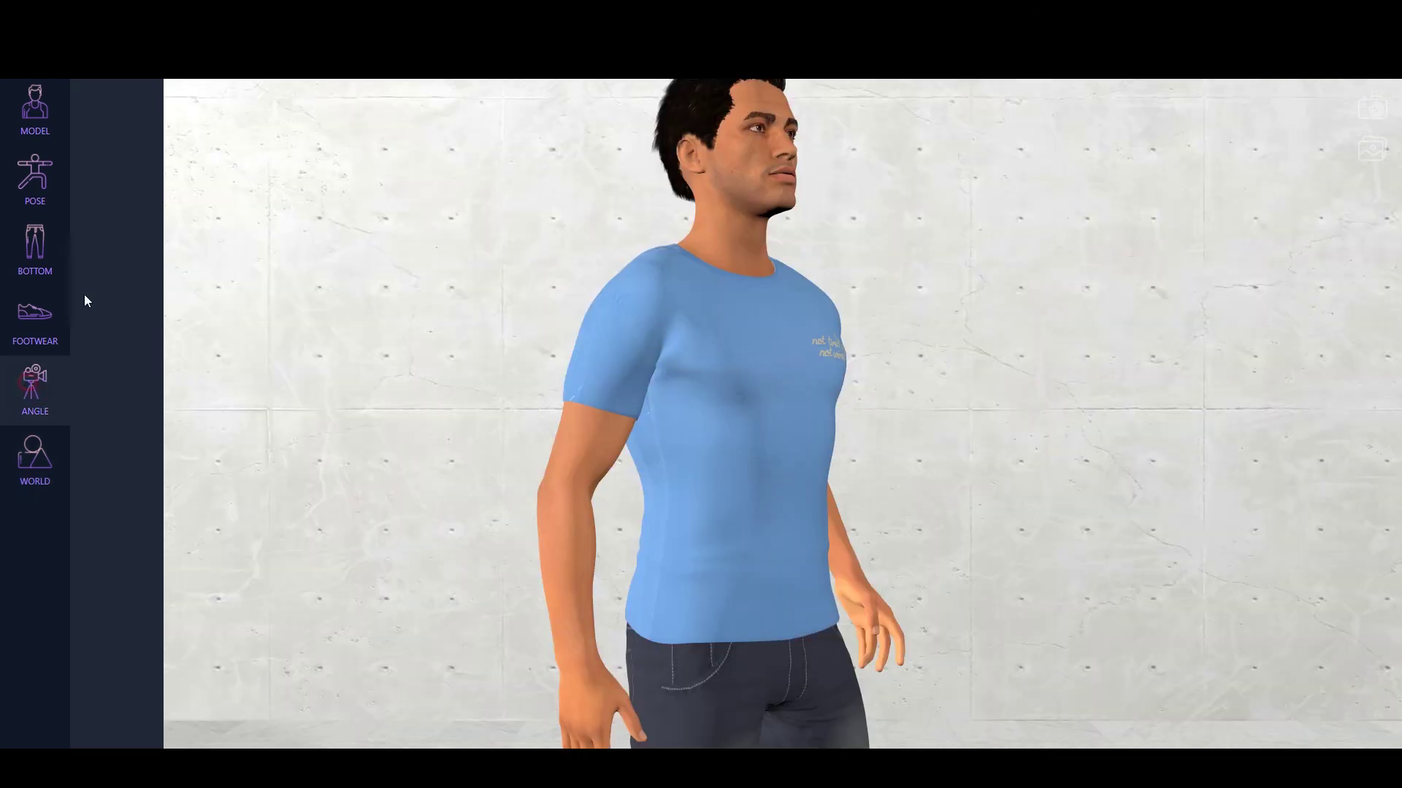
pyautogui.click(115, 113)
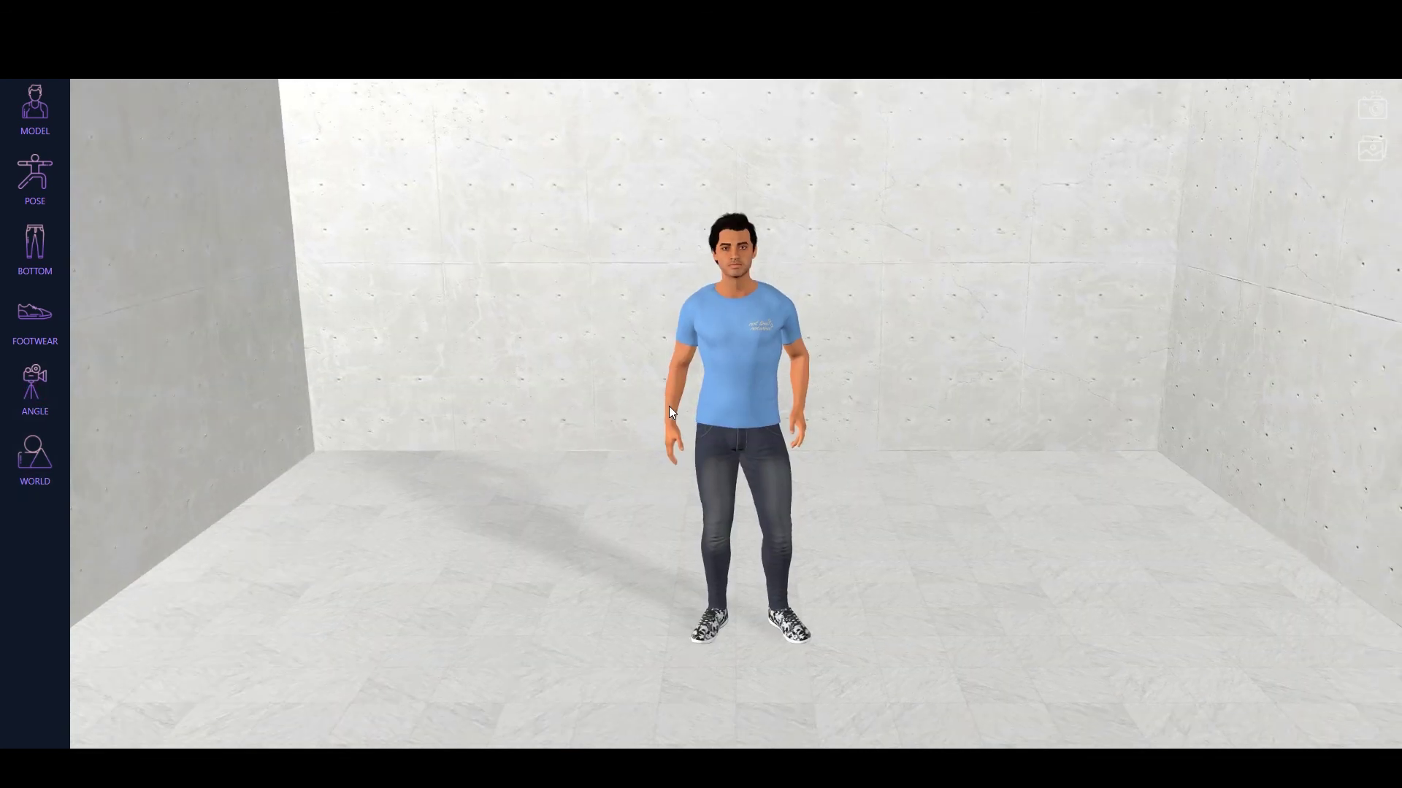
pyautogui.moveTo(767, 540); pyautogui.dragTo(931, 533)
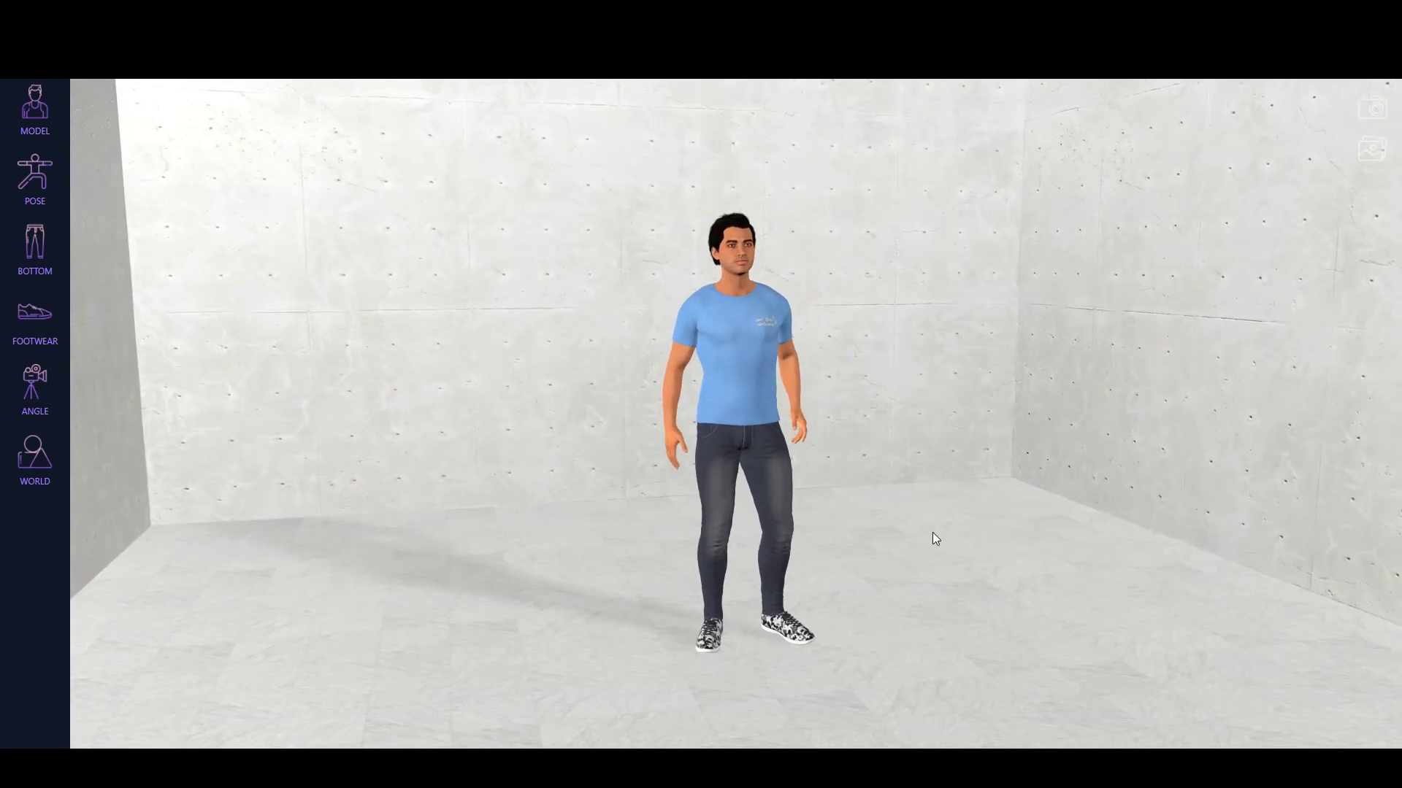
pyautogui.click(1368, 118)
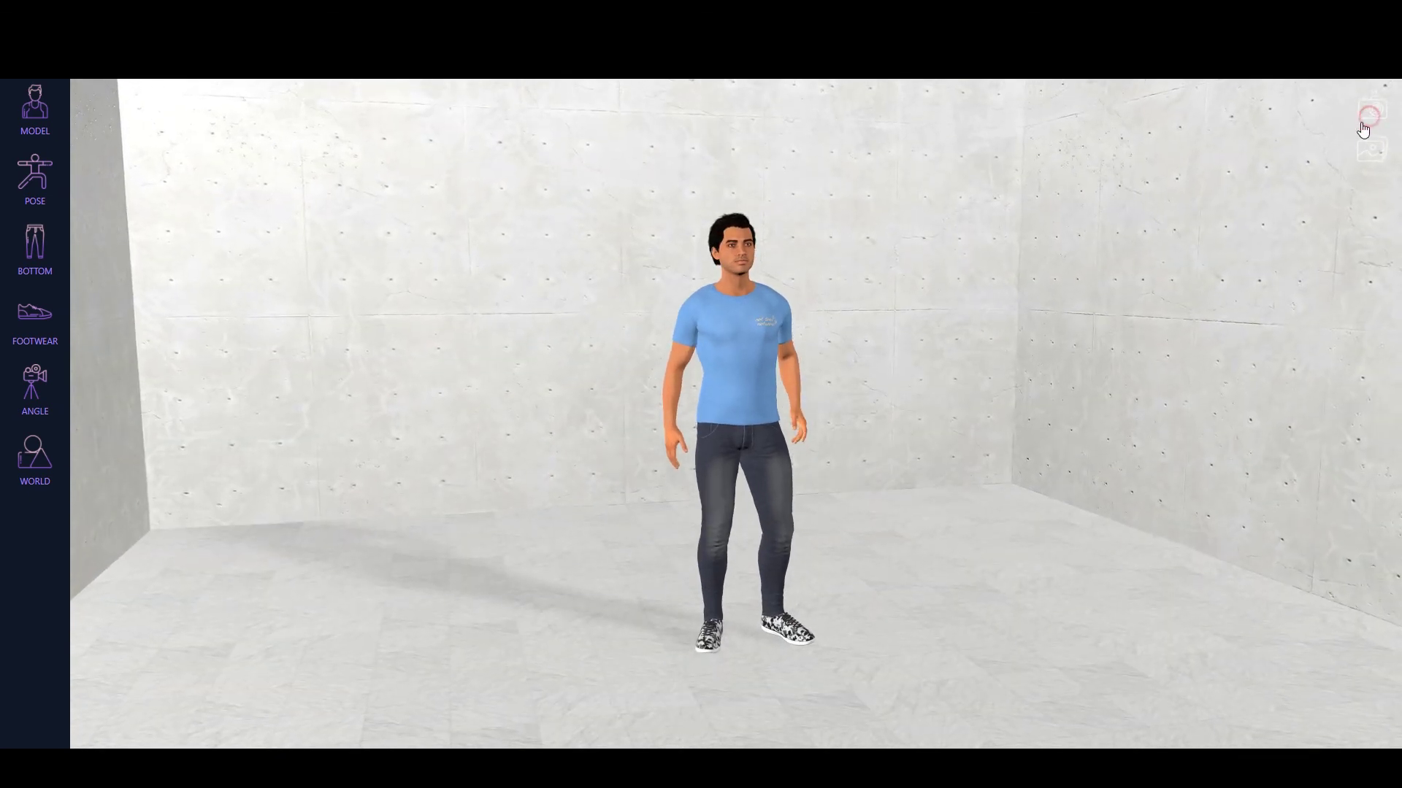
# - Download the two newest photos from the album and dismiss the browser's download bar
pyautogui.moveTo(823, 484); pyautogui.dragTo(718, 516)
pyautogui.click(1371, 152)
pyautogui.click(1236, 247)
pyautogui.click(1223, 421)
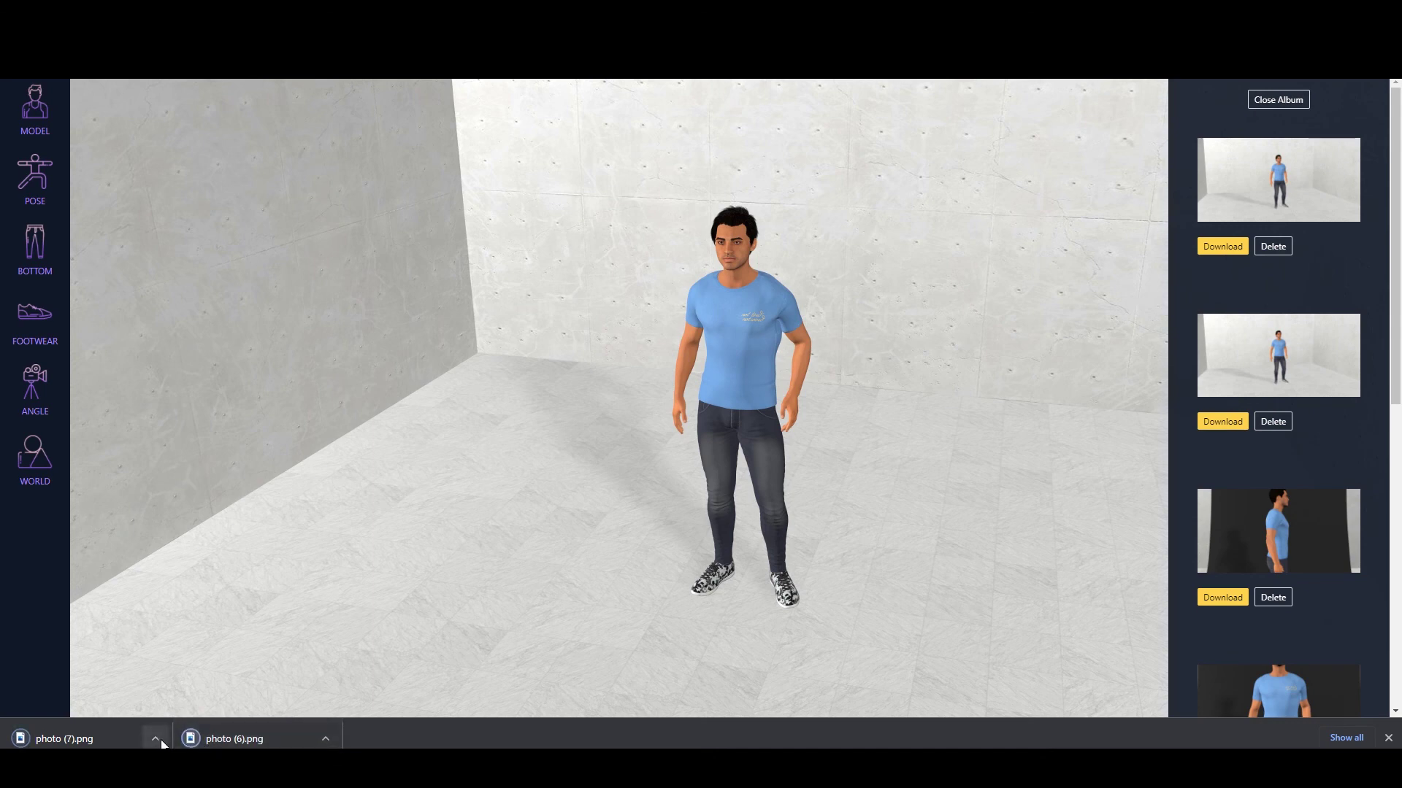
pyautogui.click(1388, 738)
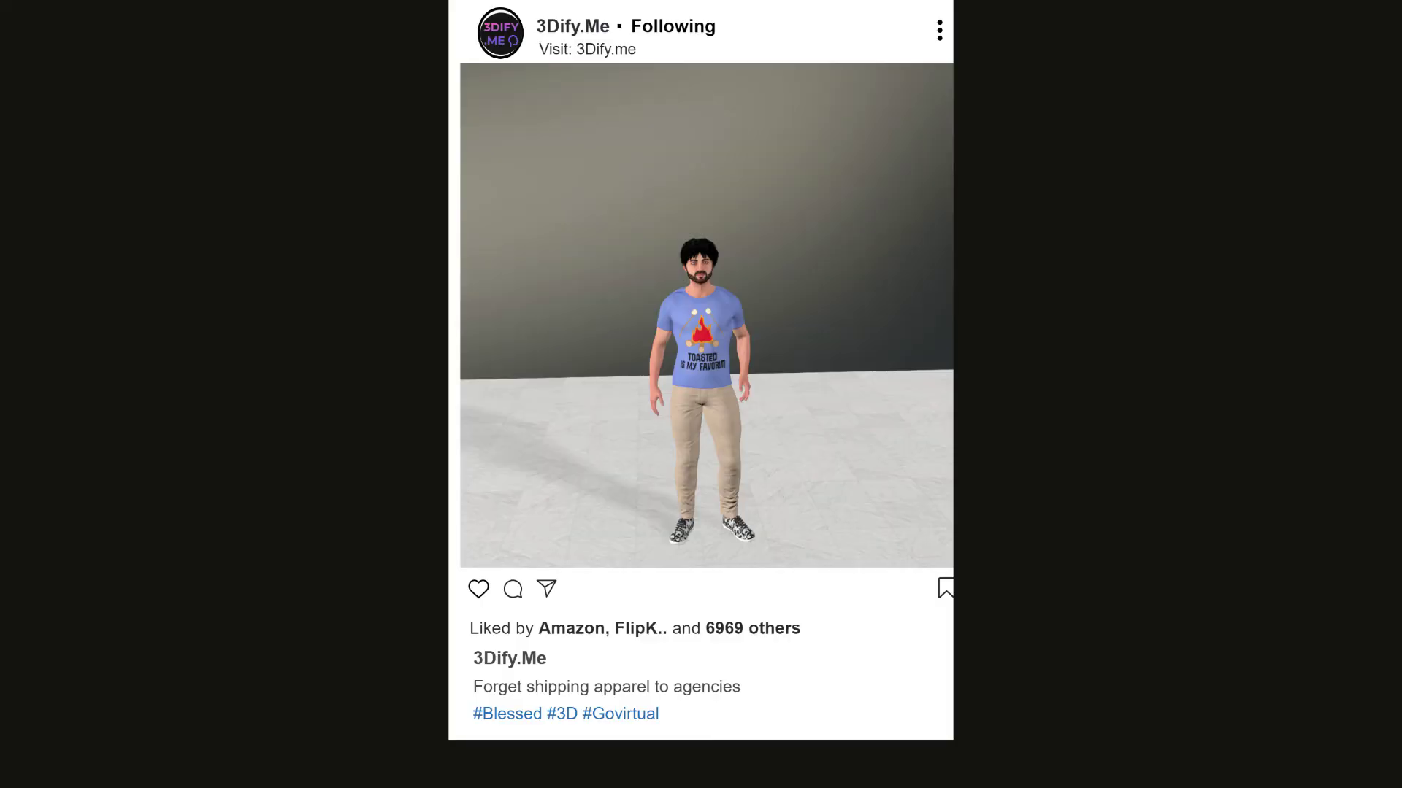